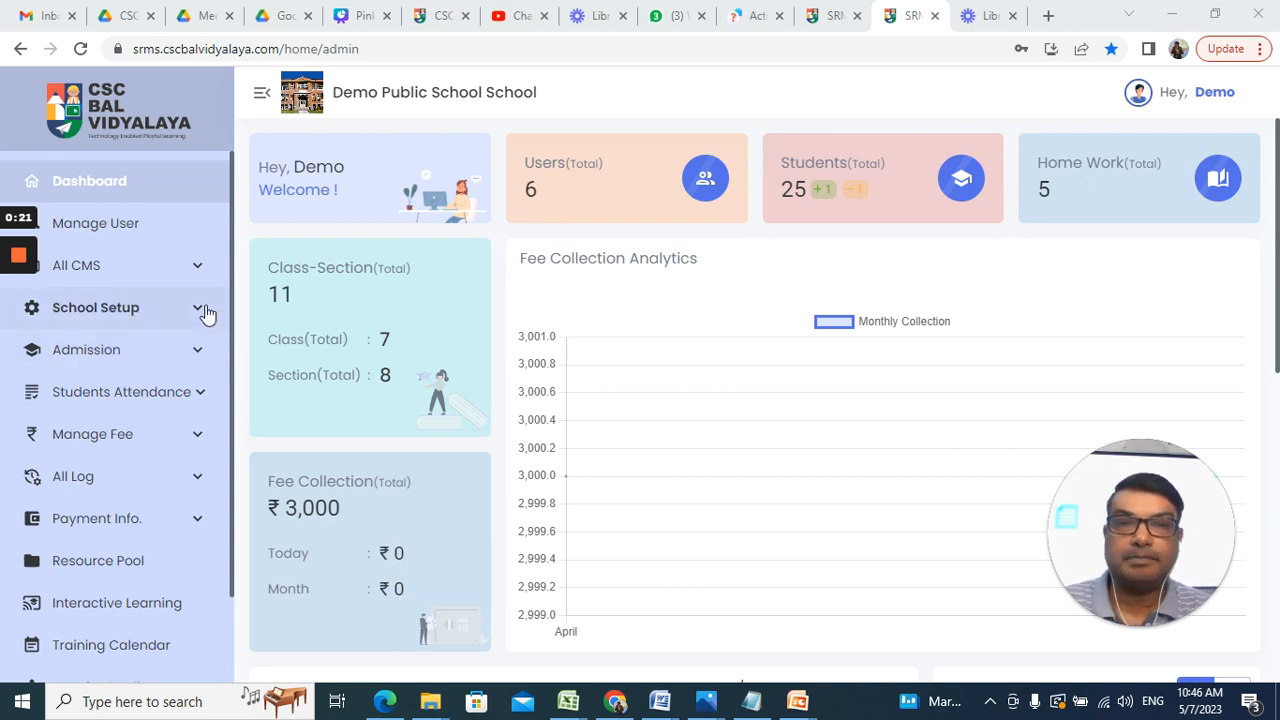
# Step: Expand the School Setup menu in the dashboard sidebar to list its setup pages
pyautogui.click(200, 310)
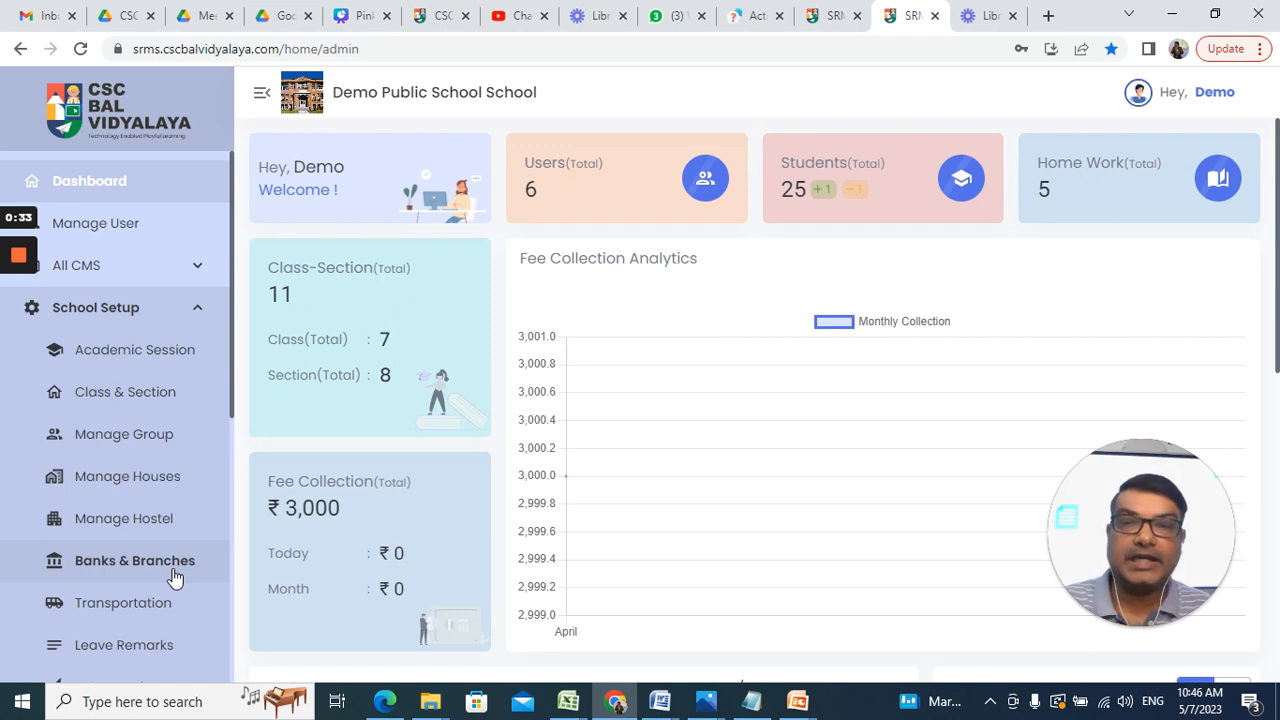
# Step: Open Transportation, review the Stops, Routes and Routes Stops lists, and return to Transportation Circle
pyautogui.click(148, 613)
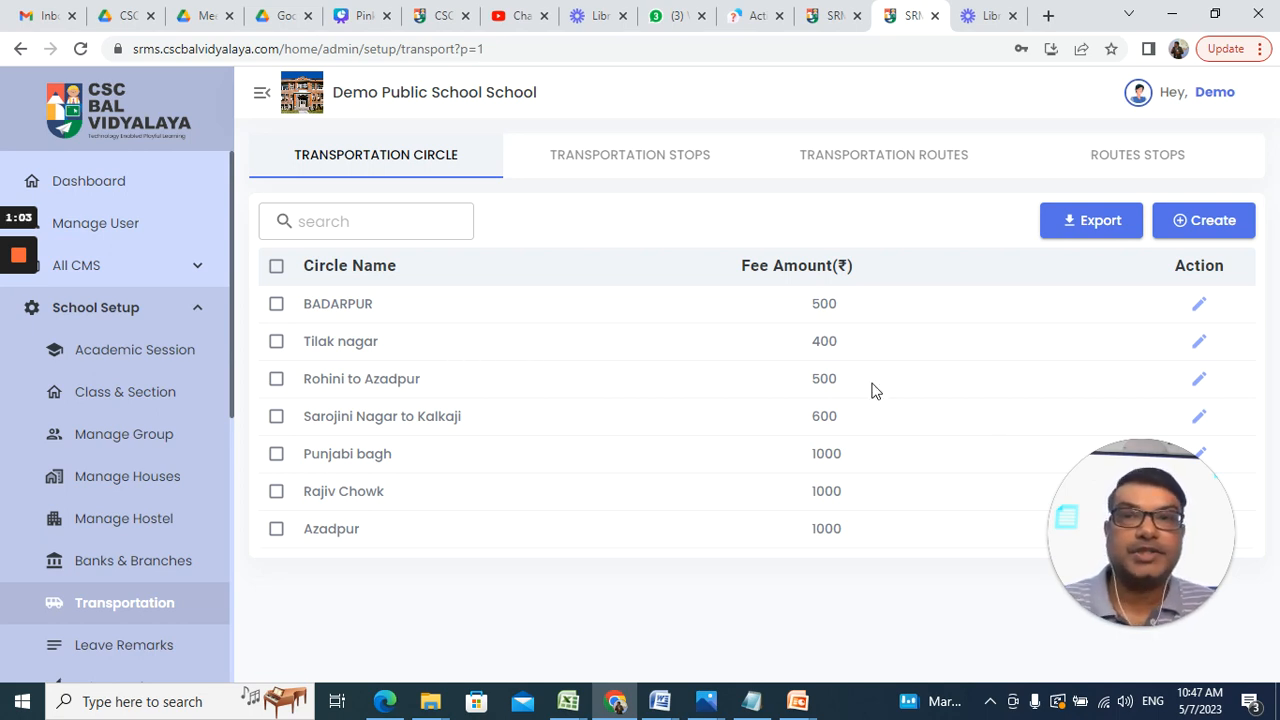
pyautogui.click(643, 166)
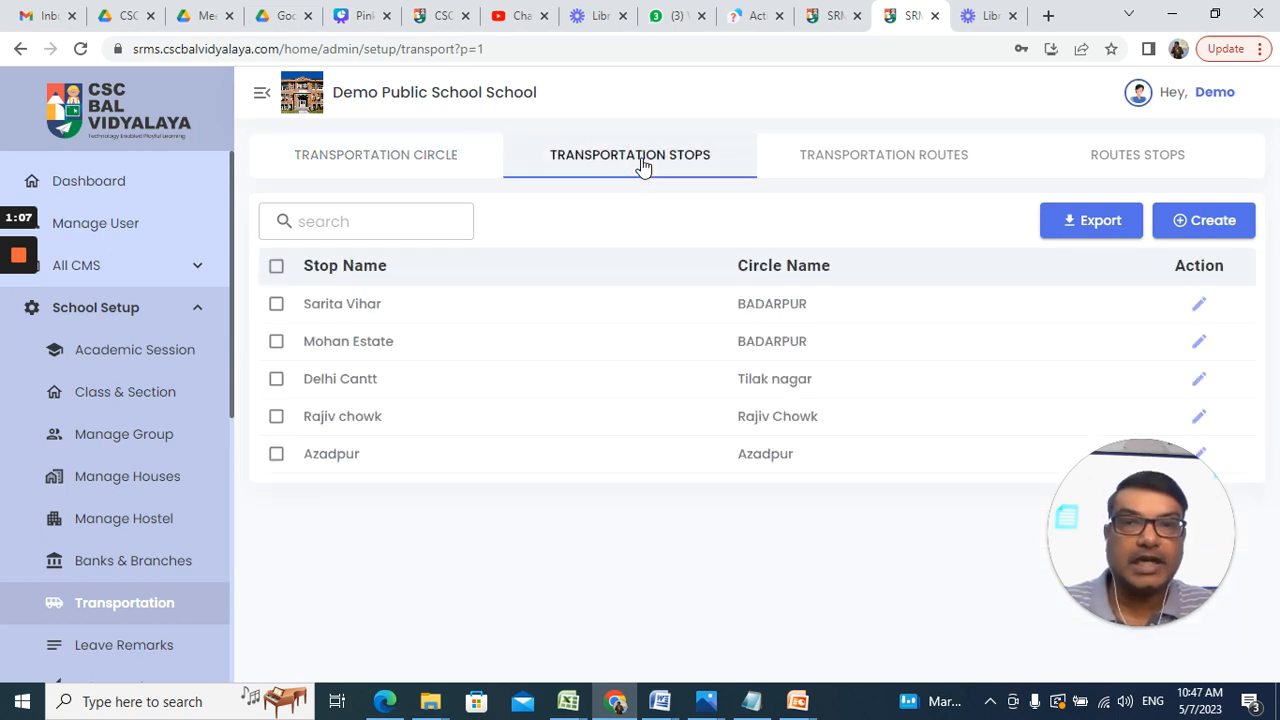
pyautogui.click(820, 167)
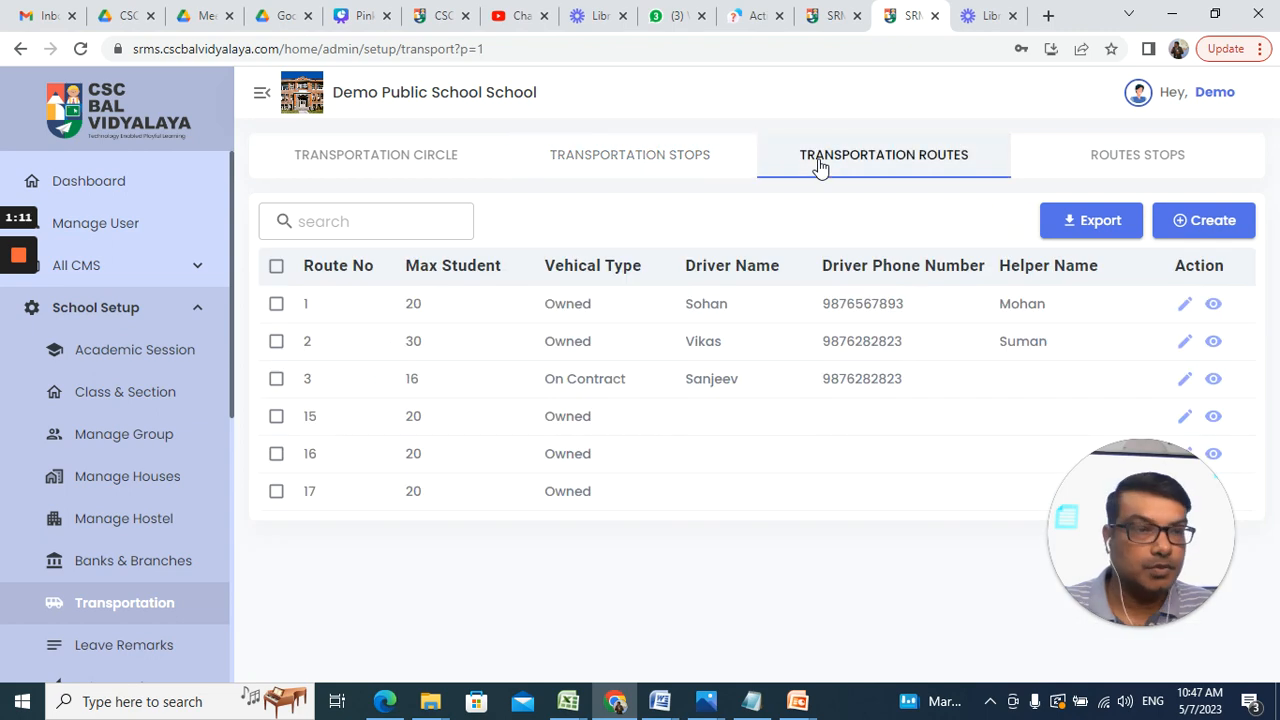
pyautogui.click(1160, 163)
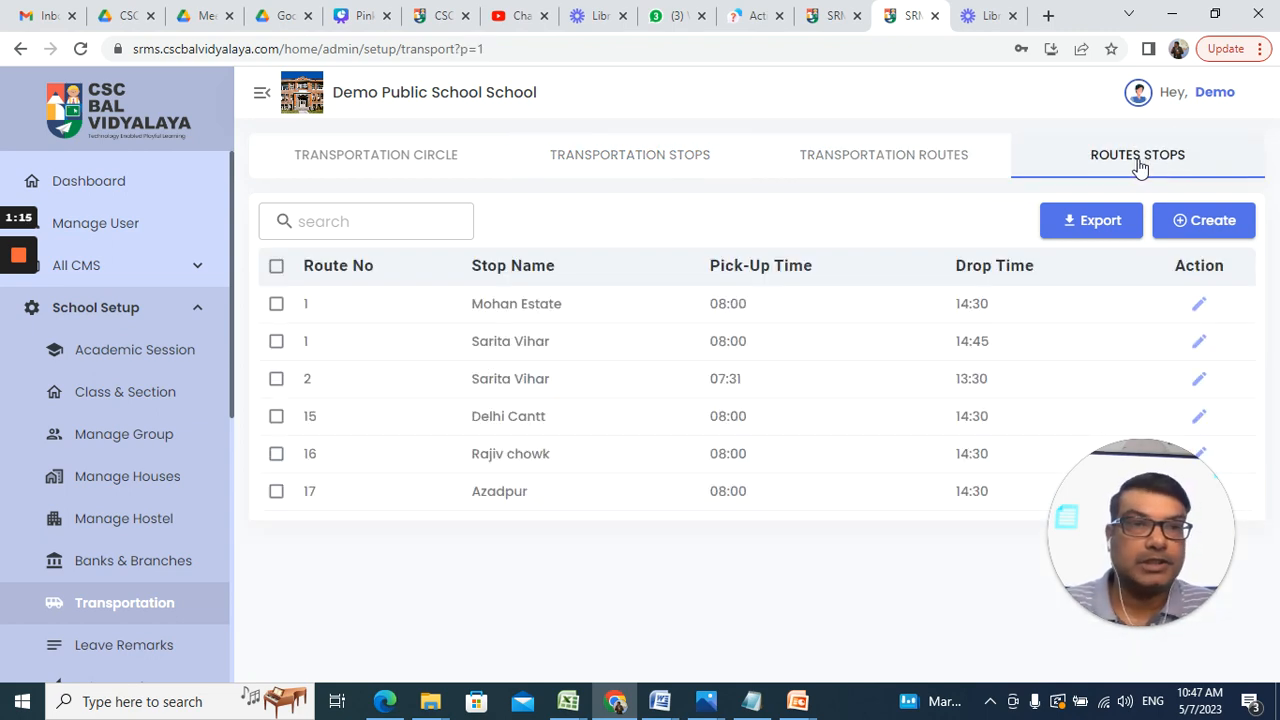
pyautogui.click(432, 160)
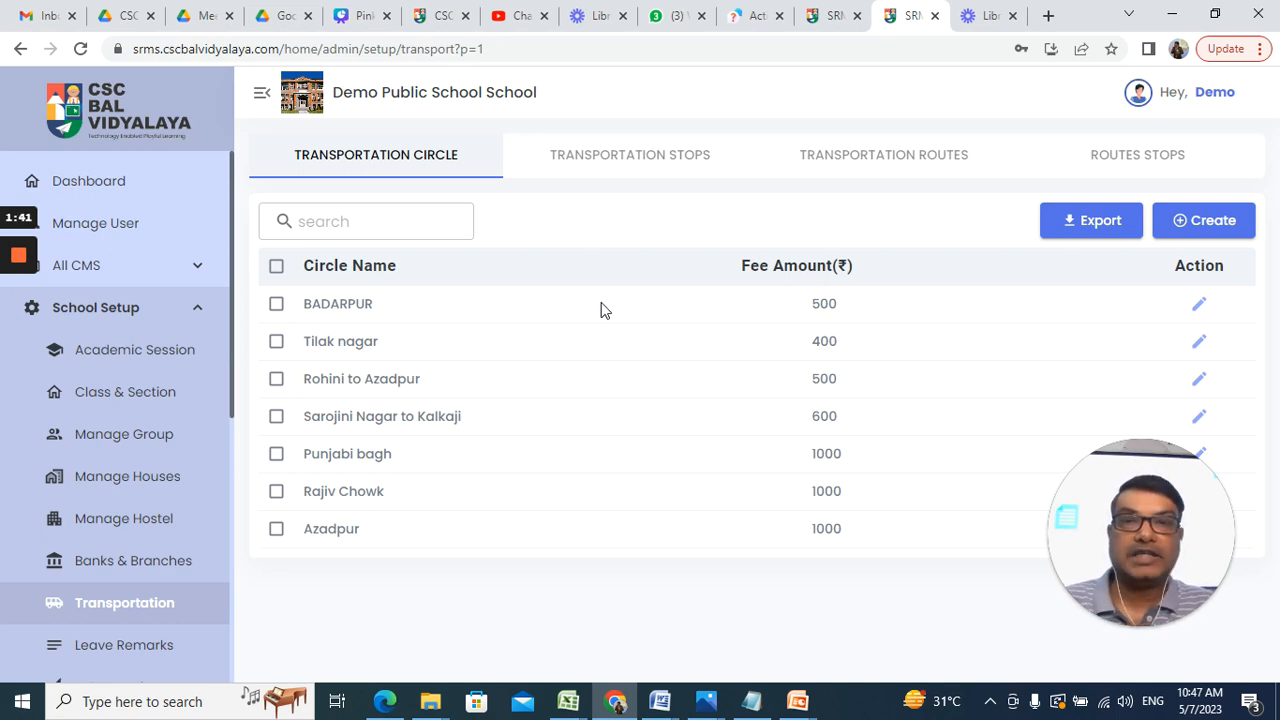
# Step: Start a new transport circle named 'Rohini Sec 27 to Kanjhawala'
pyautogui.click(1217, 226)
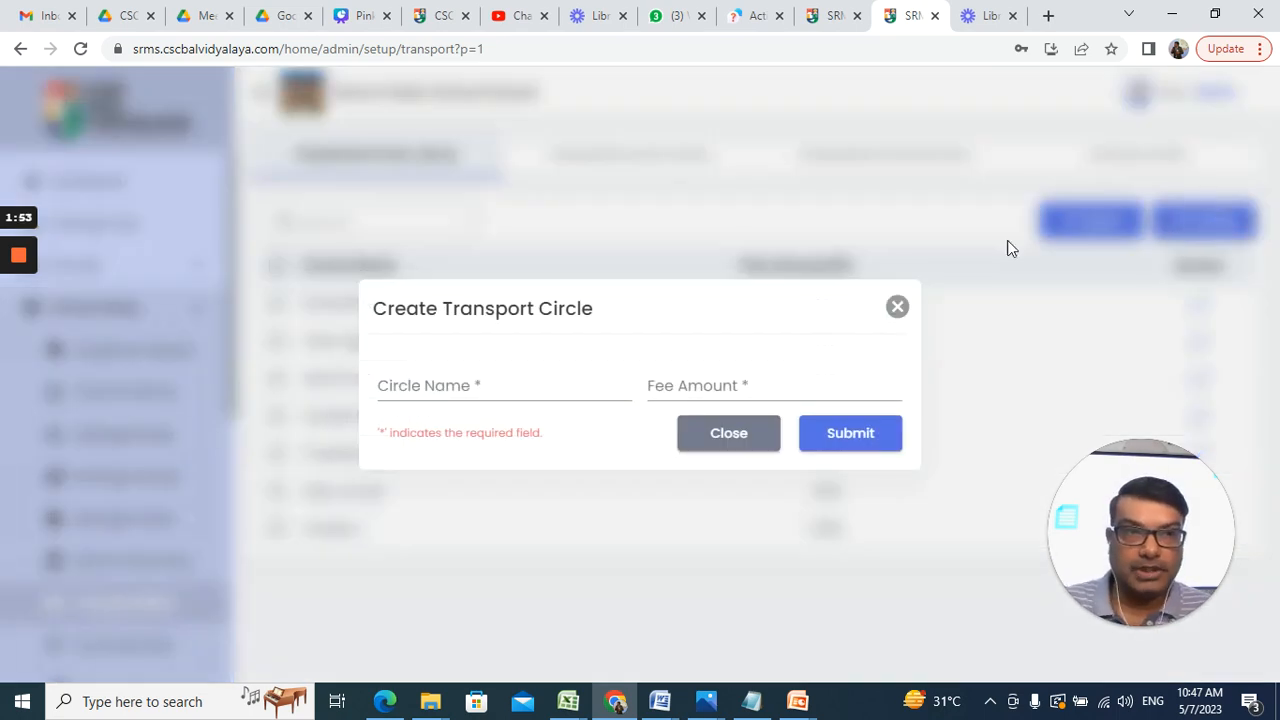
pyautogui.click(532, 389)
pyautogui.click(532, 389)
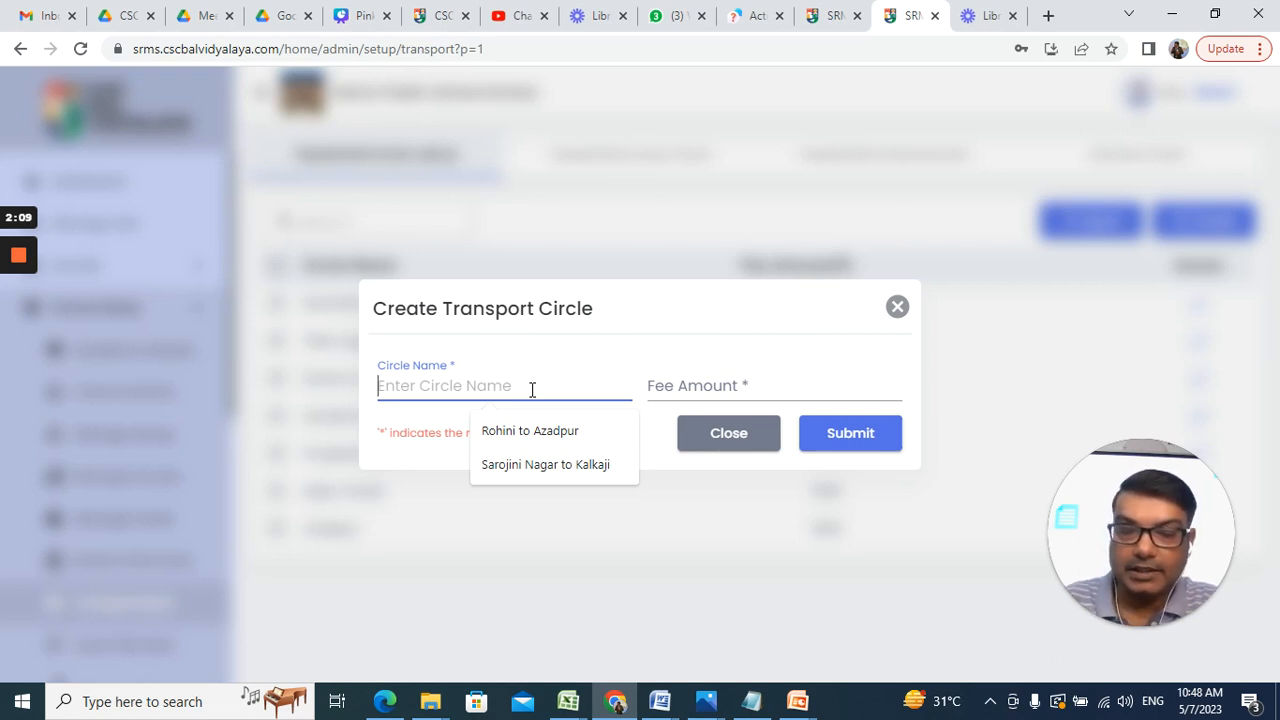
pyautogui.write('Ro')
pyautogui.press('Escape')
pyautogui.write('hini ')
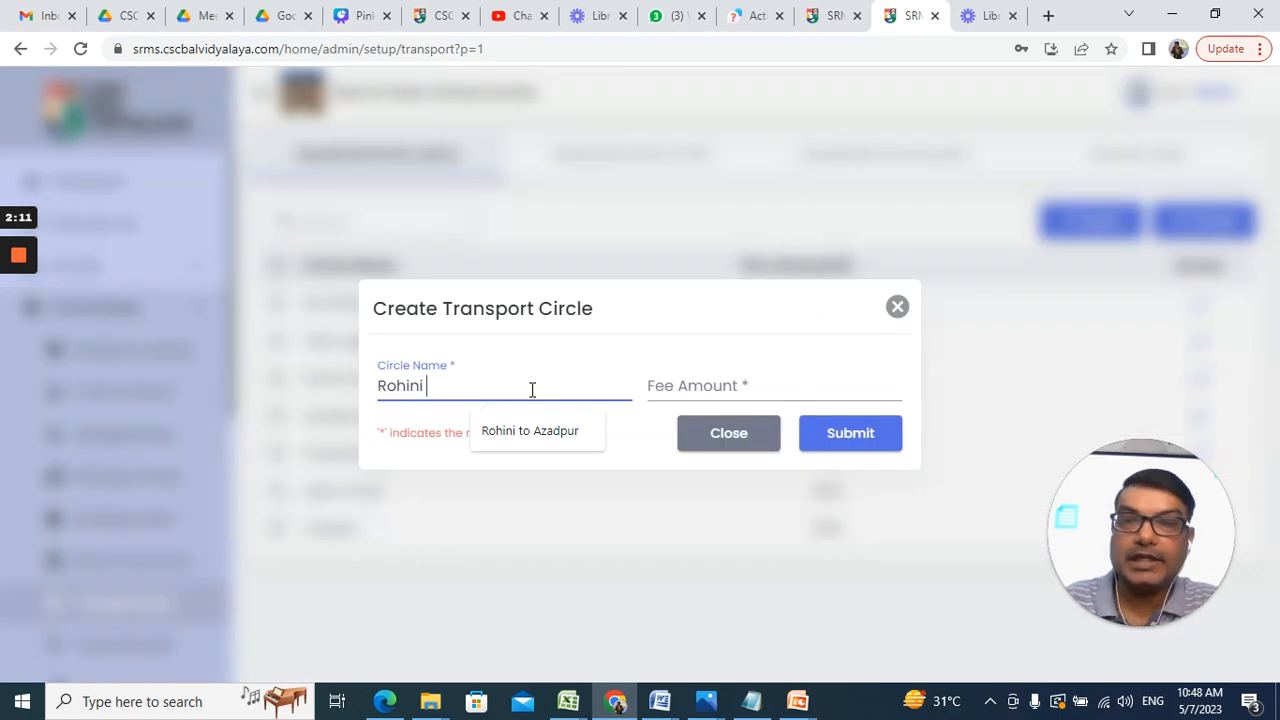
pyautogui.write('Sec')
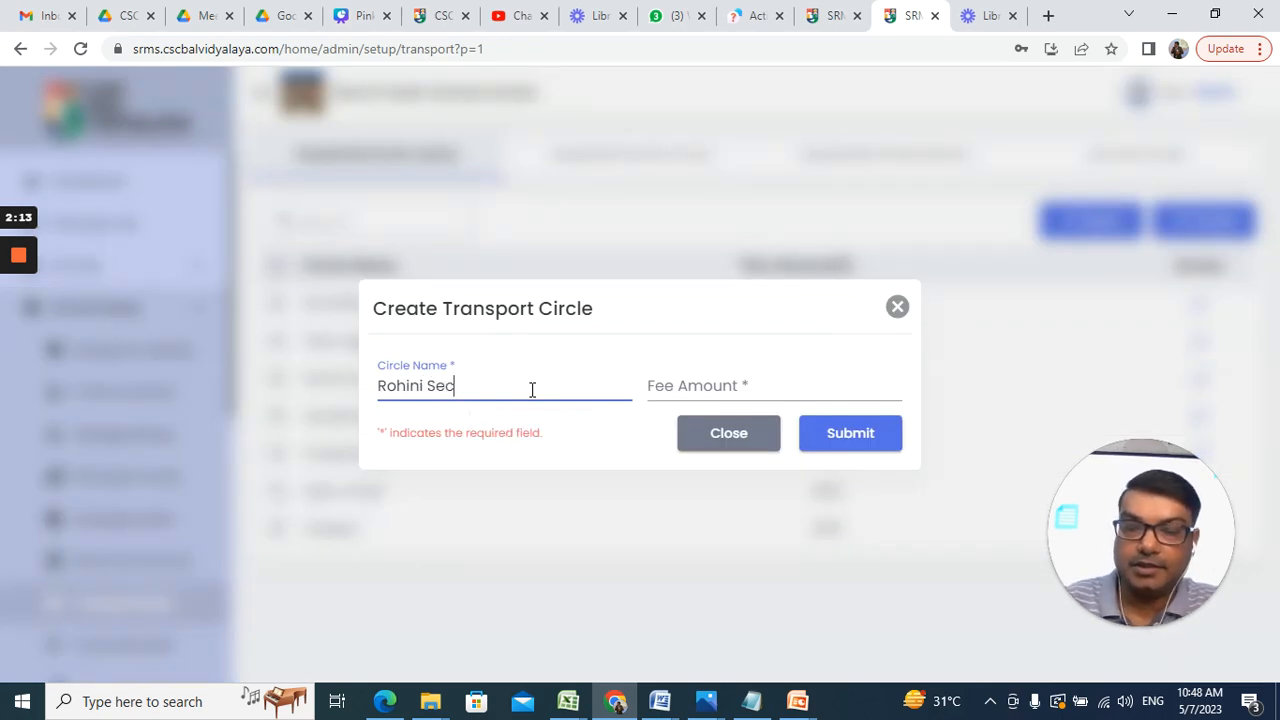
pyautogui.write('27')
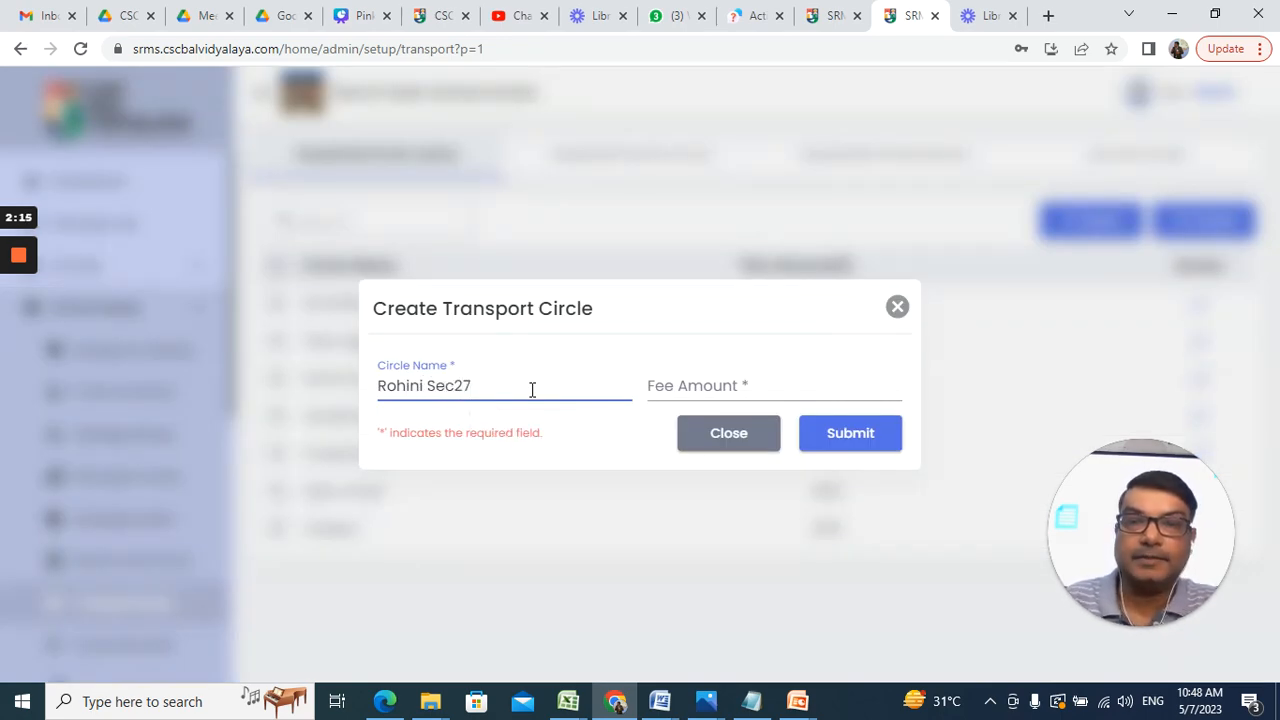
pyautogui.write(' to')
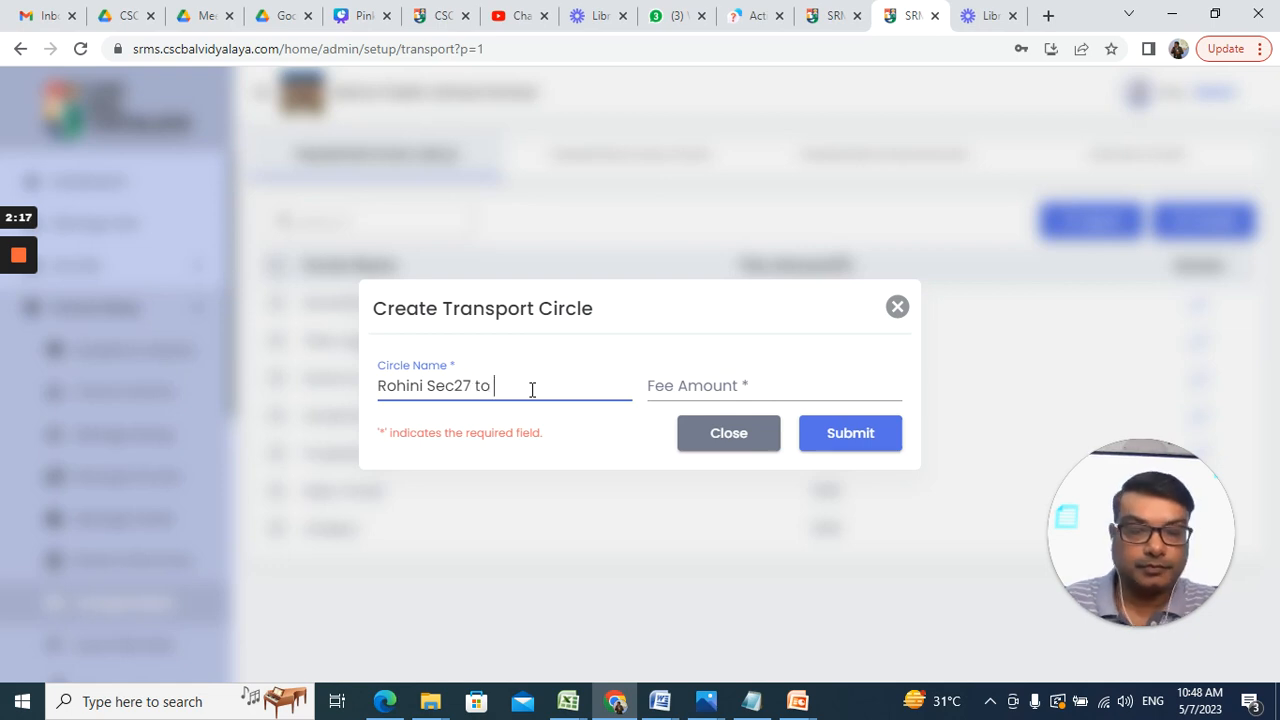
pyautogui.press('Left')
pyautogui.press('Left')
pyautogui.press('Left')
pyautogui.press('Left')
pyautogui.press('Left')
pyautogui.press('Right')
pyautogui.press('Right')
pyautogui.press('Right')
pyautogui.press('Right')
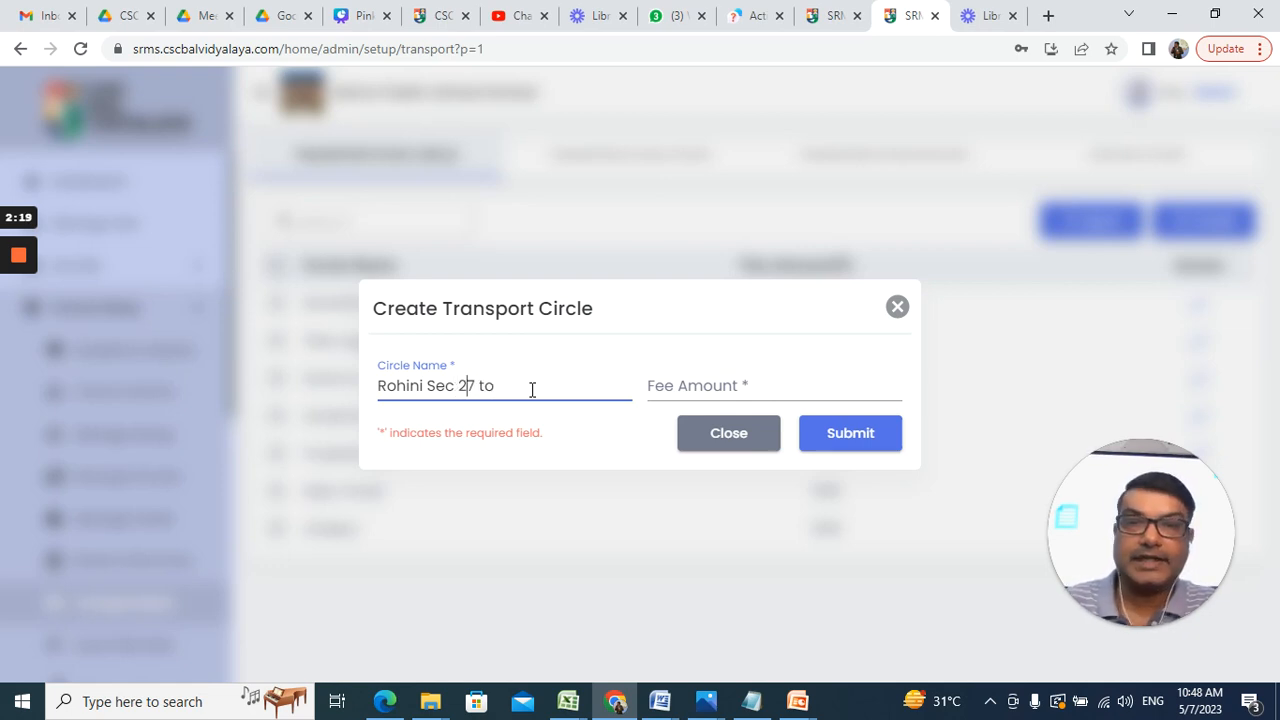
pyautogui.press('Right')
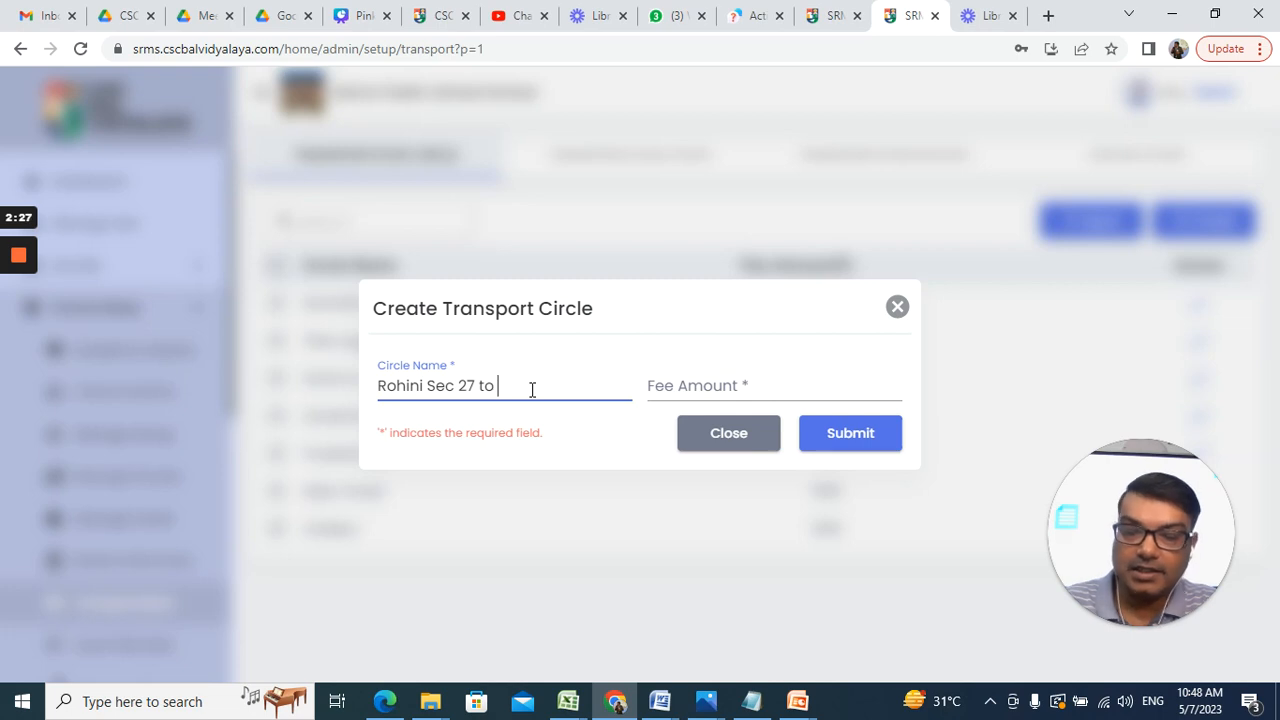
pyautogui.write('Kanjhawala')
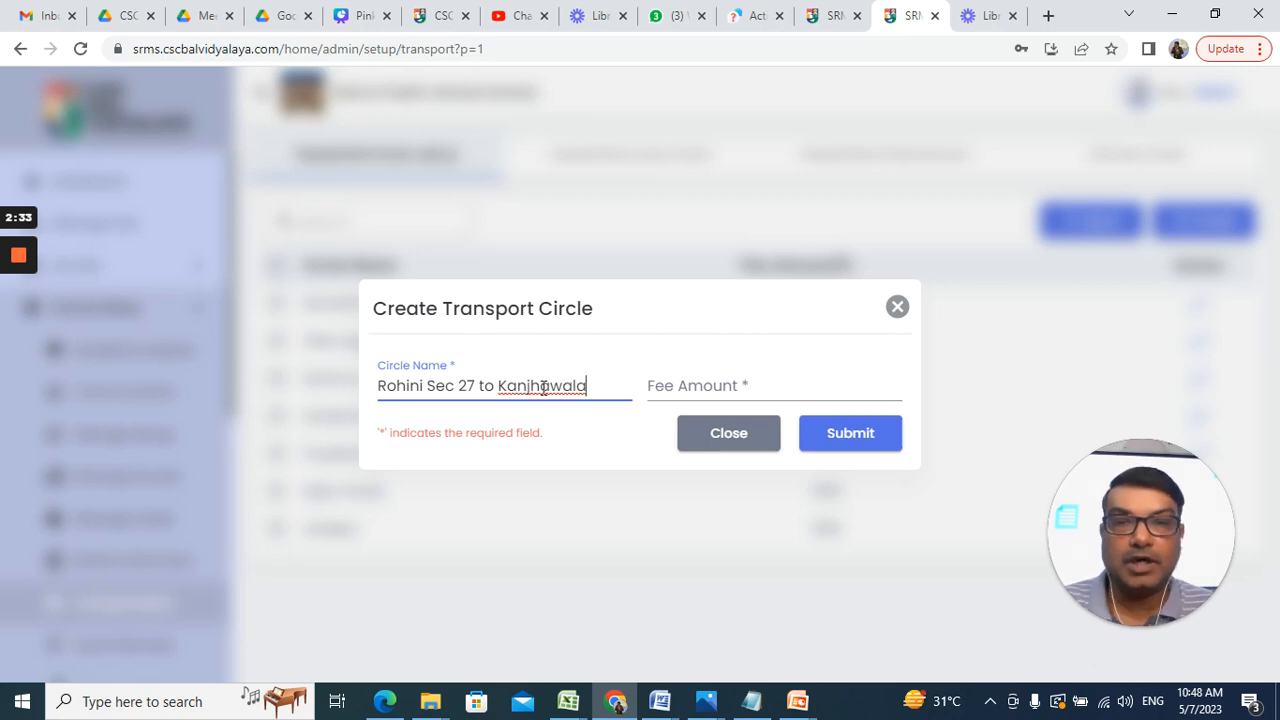
pyautogui.rightClick(552, 389)
pyautogui.click(603, 399)
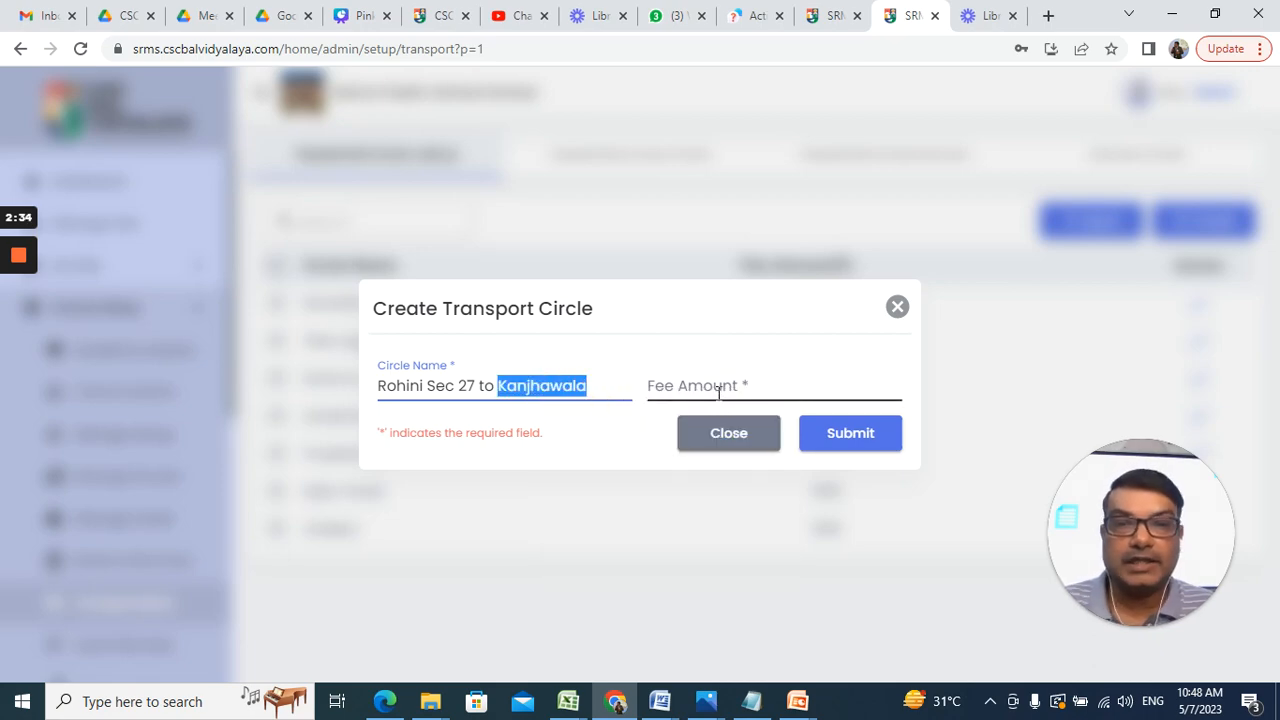
# Step: Set the circle's fee amount to 450 and submit it
pyautogui.click(718, 392)
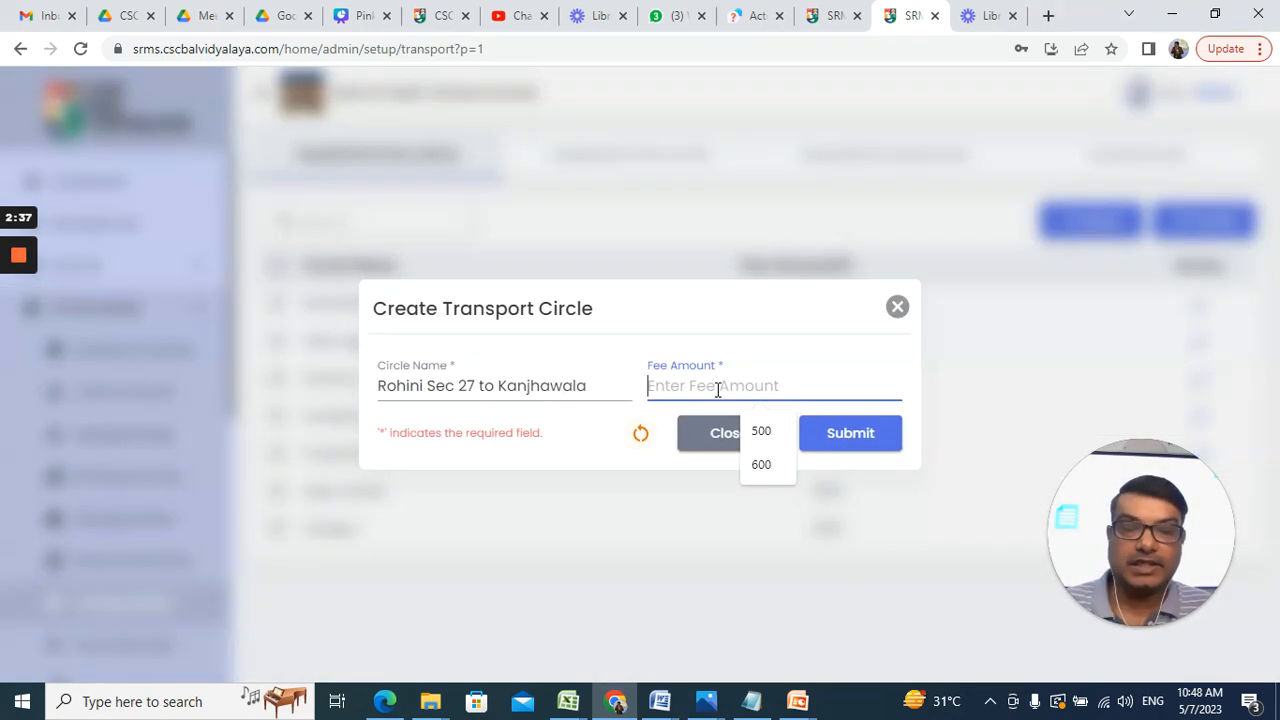
pyautogui.write('450')
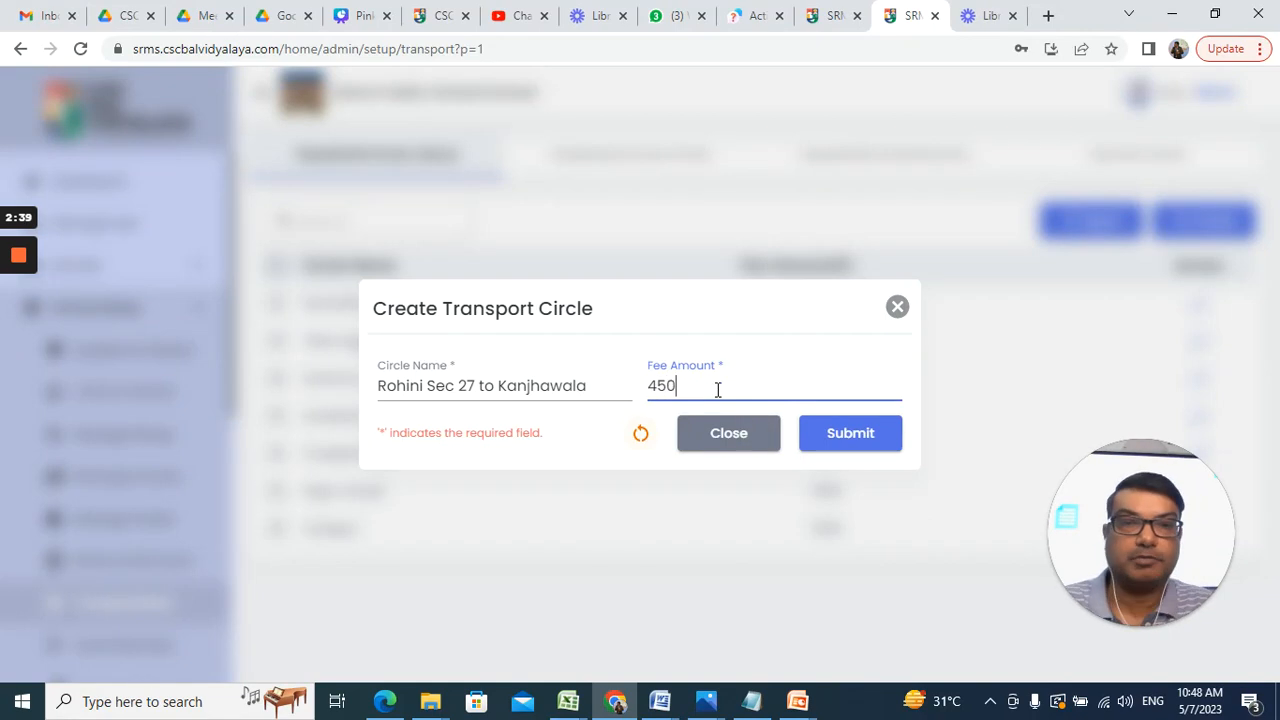
pyautogui.click(873, 440)
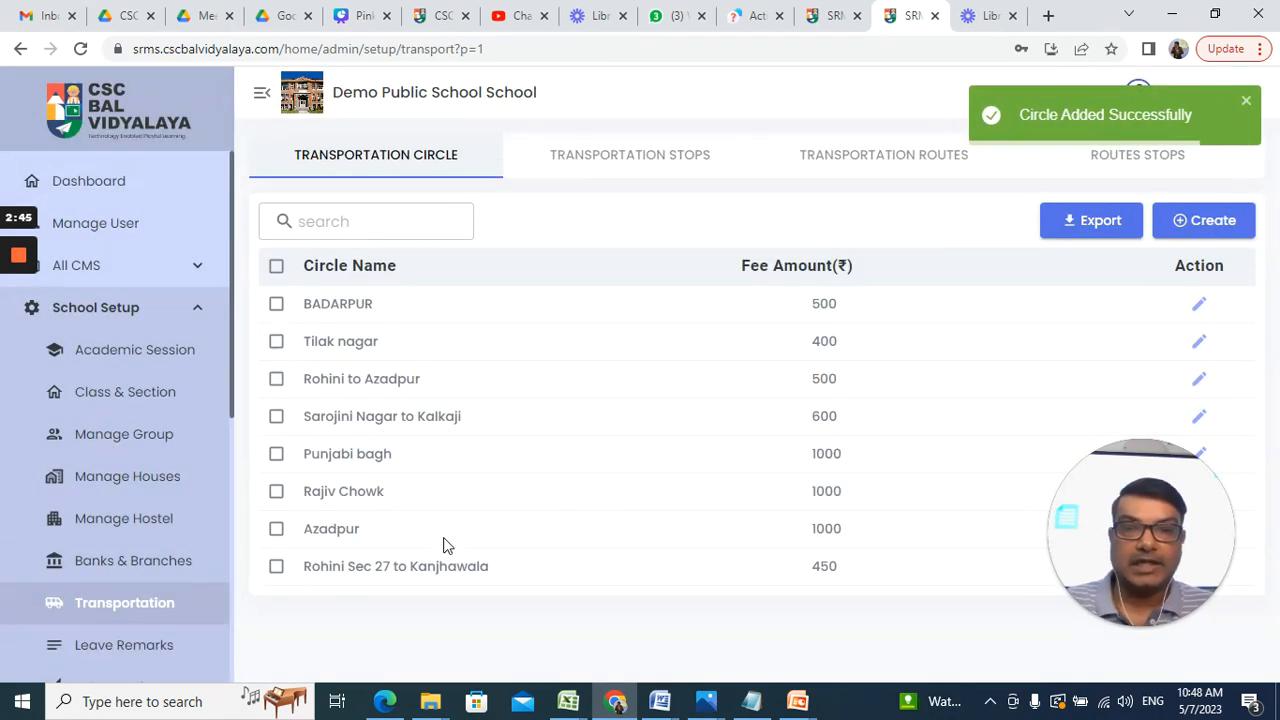
# Step: Glance at the Transportation Stops list, then go back to the transport circles
pyautogui.moveTo(1070, 512); pyautogui.dragTo(14, 526)
pyautogui.click(340, 580)
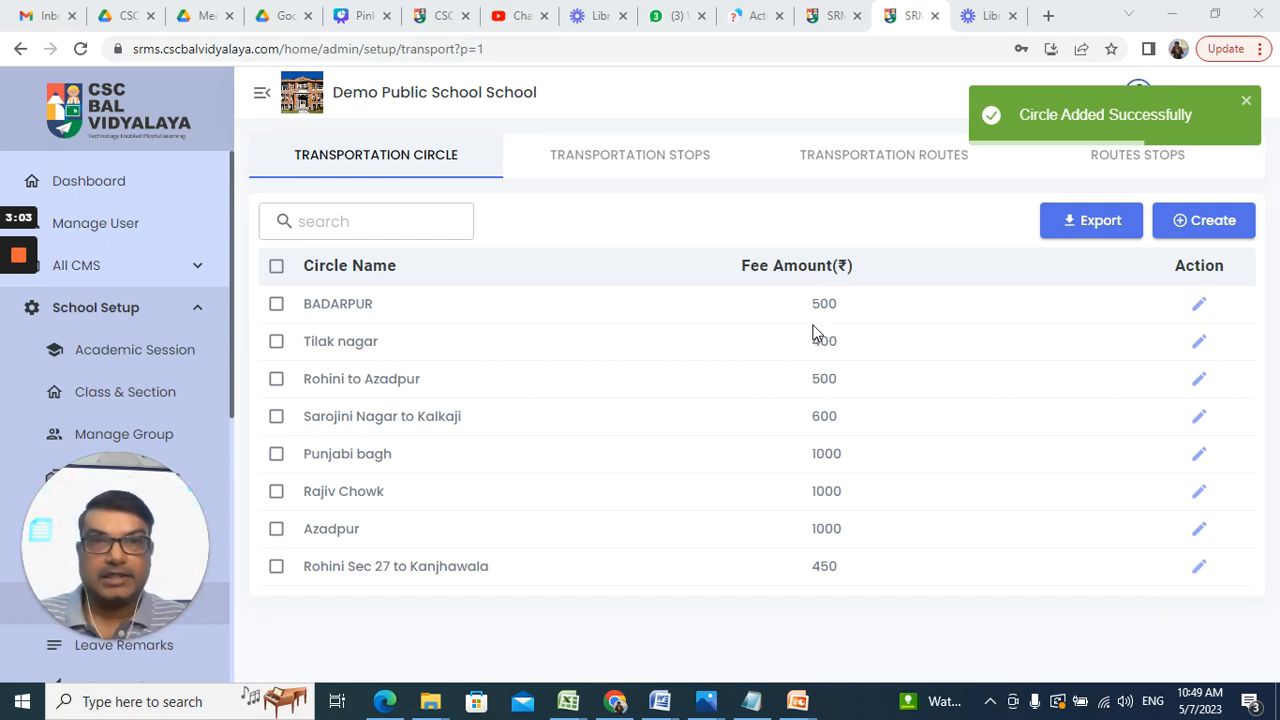
pyautogui.click(580, 166)
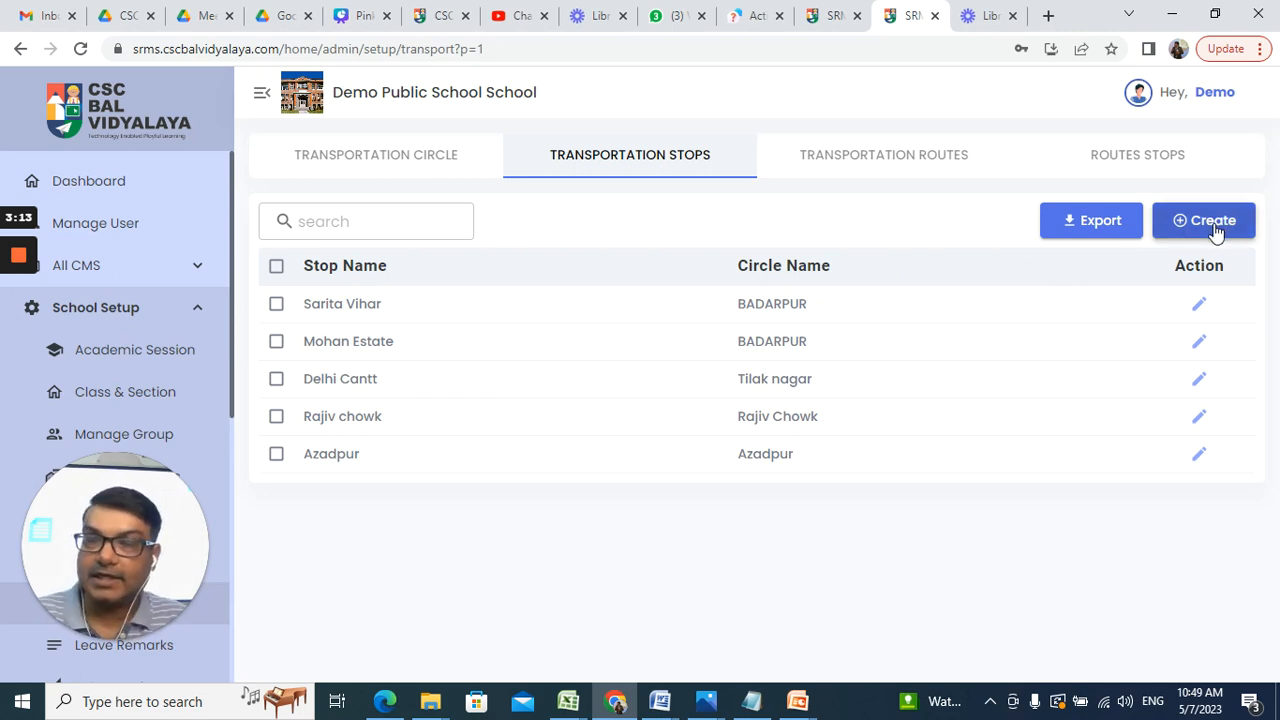
pyautogui.click(440, 160)
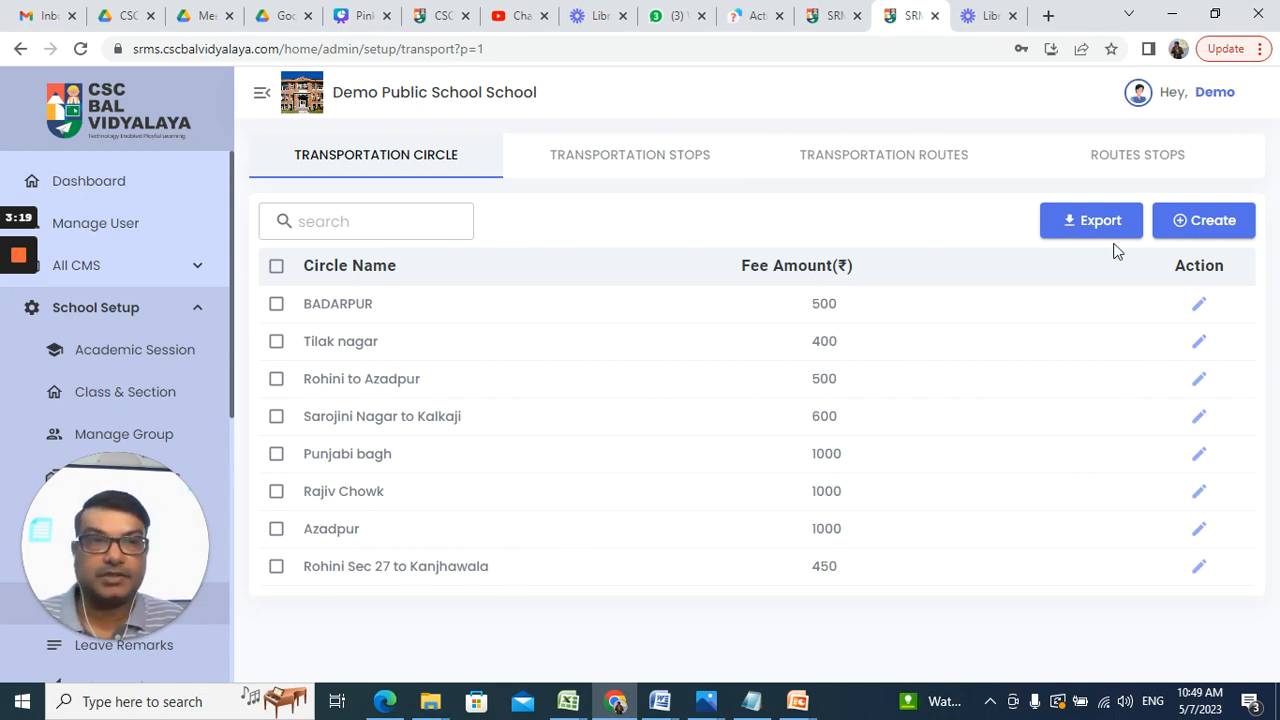
# Step: Discard an unneeded new-circle form and start a new stop from Transportation Stops
pyautogui.click(1209, 224)
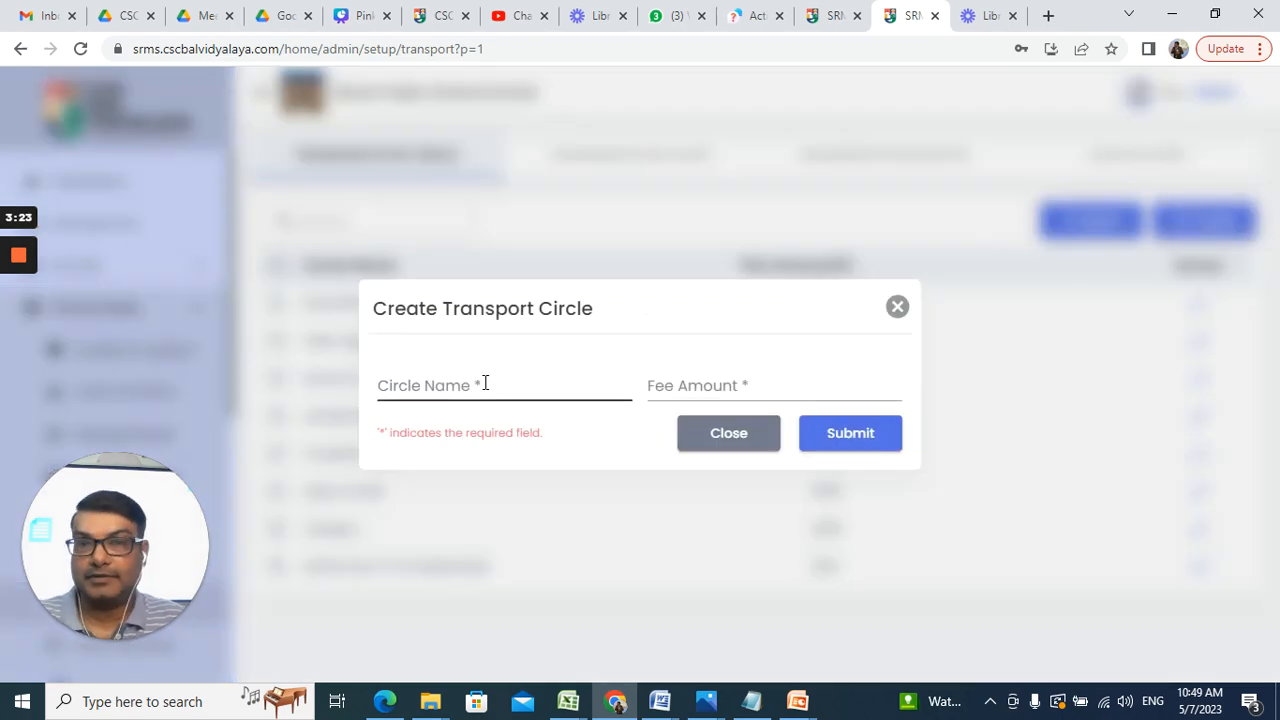
pyautogui.click(484, 383)
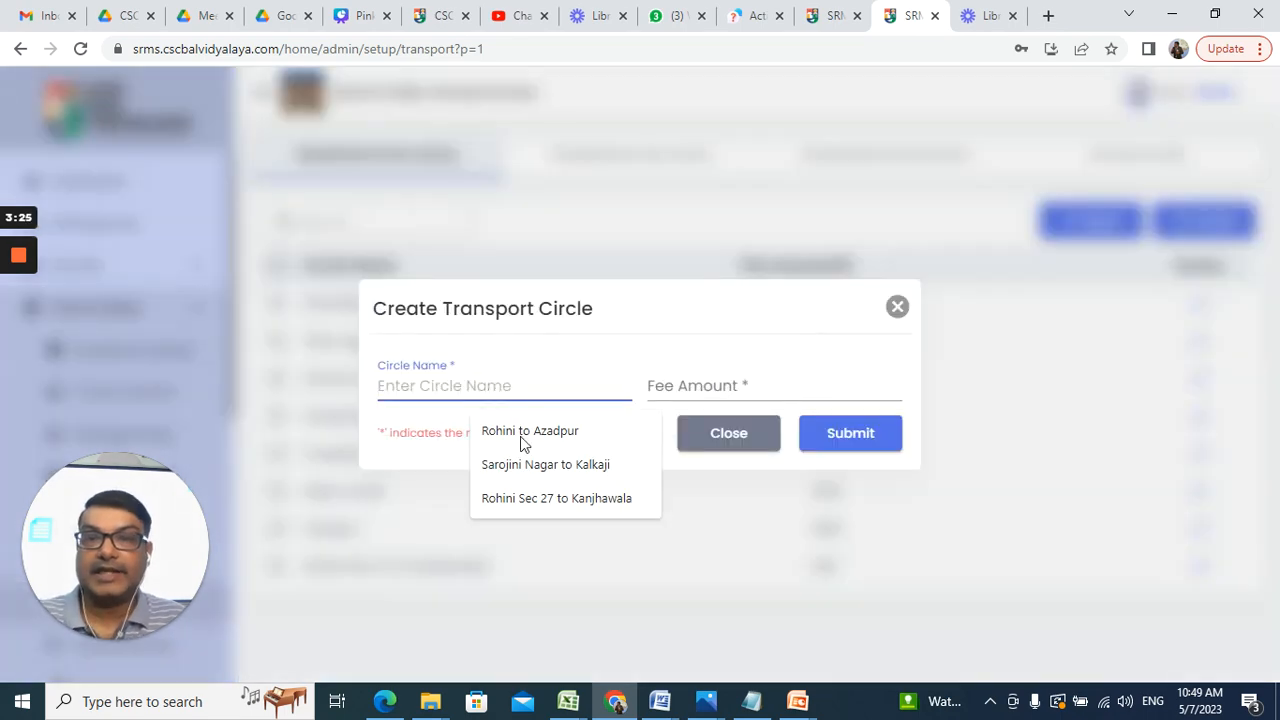
pyautogui.click(537, 495)
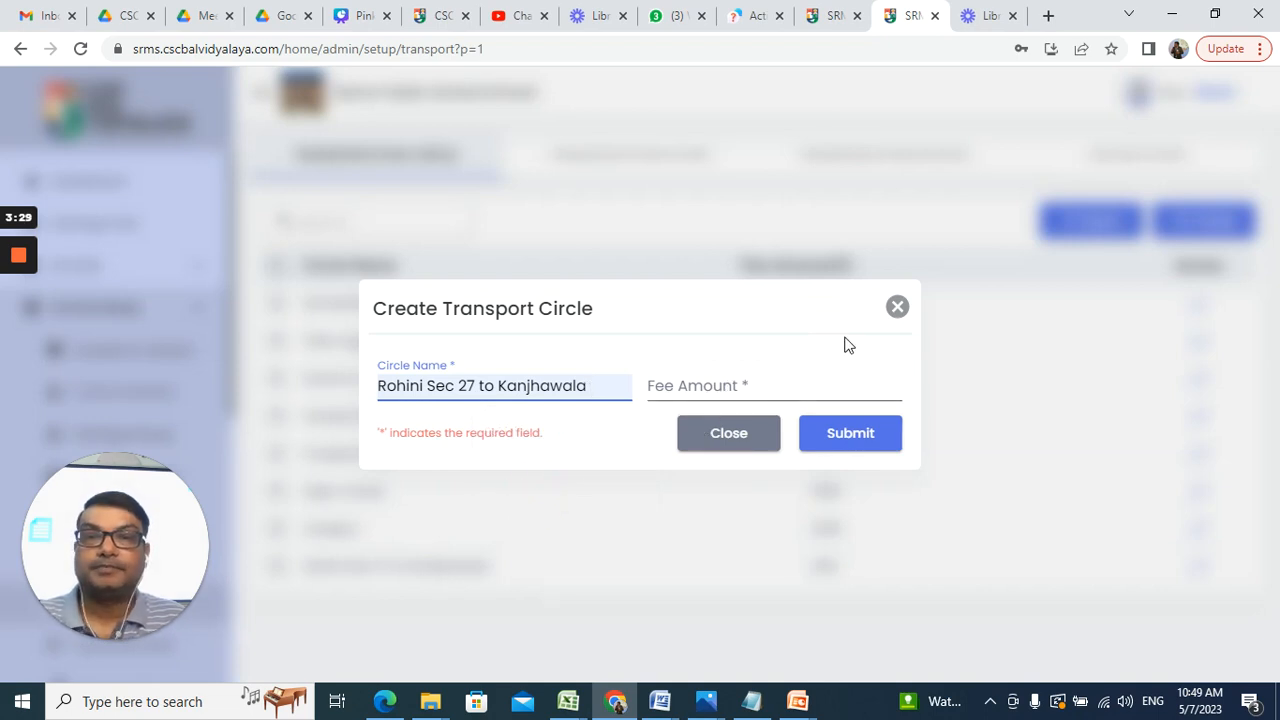
pyautogui.click(897, 306)
pyautogui.click(569, 161)
pyautogui.click(1236, 222)
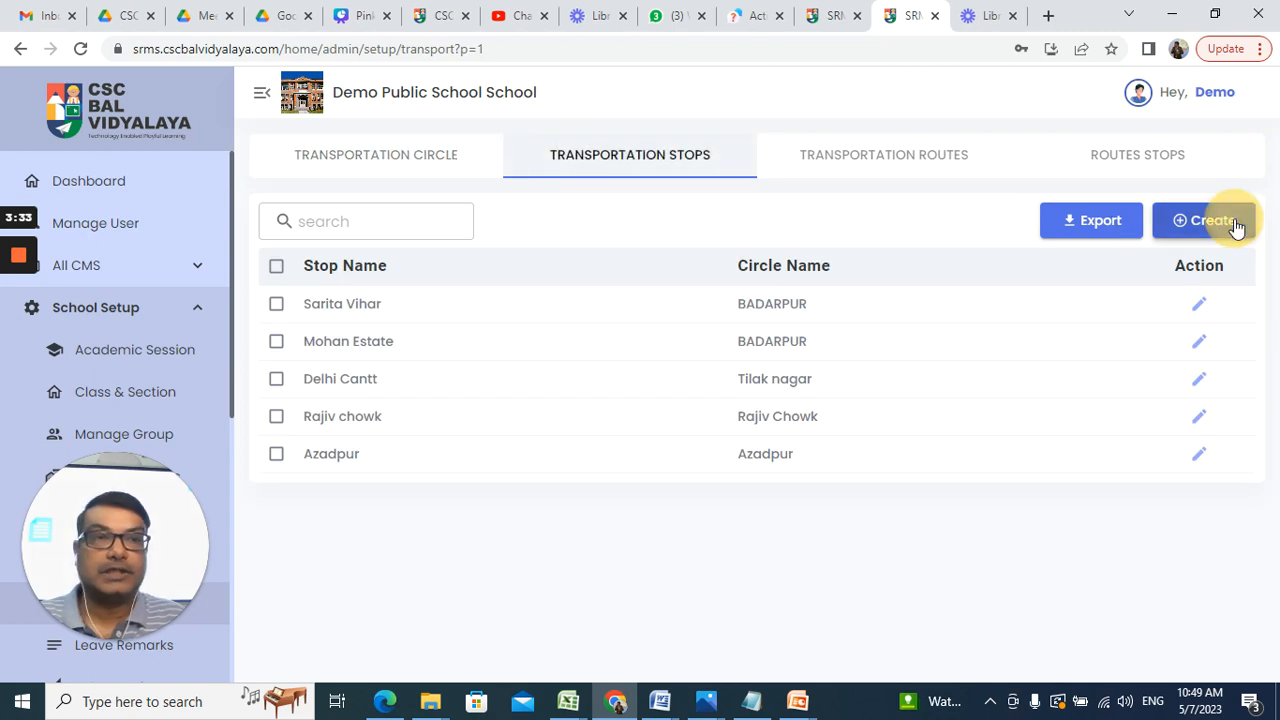
# Step: Save stop 'Shabad Dairy' in circle Rohini Sec 27 to Kanjhawala, adding Shabad to the dictionary
pyautogui.click(465, 386)
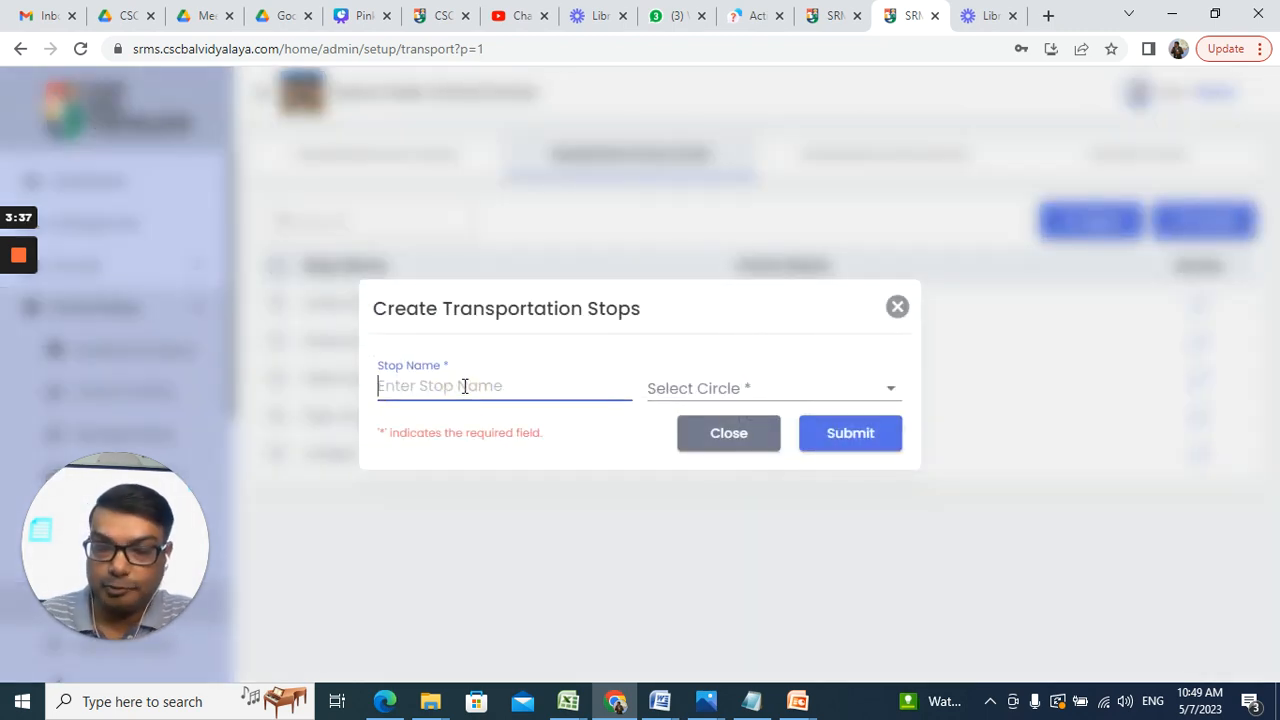
pyautogui.write('Sha')
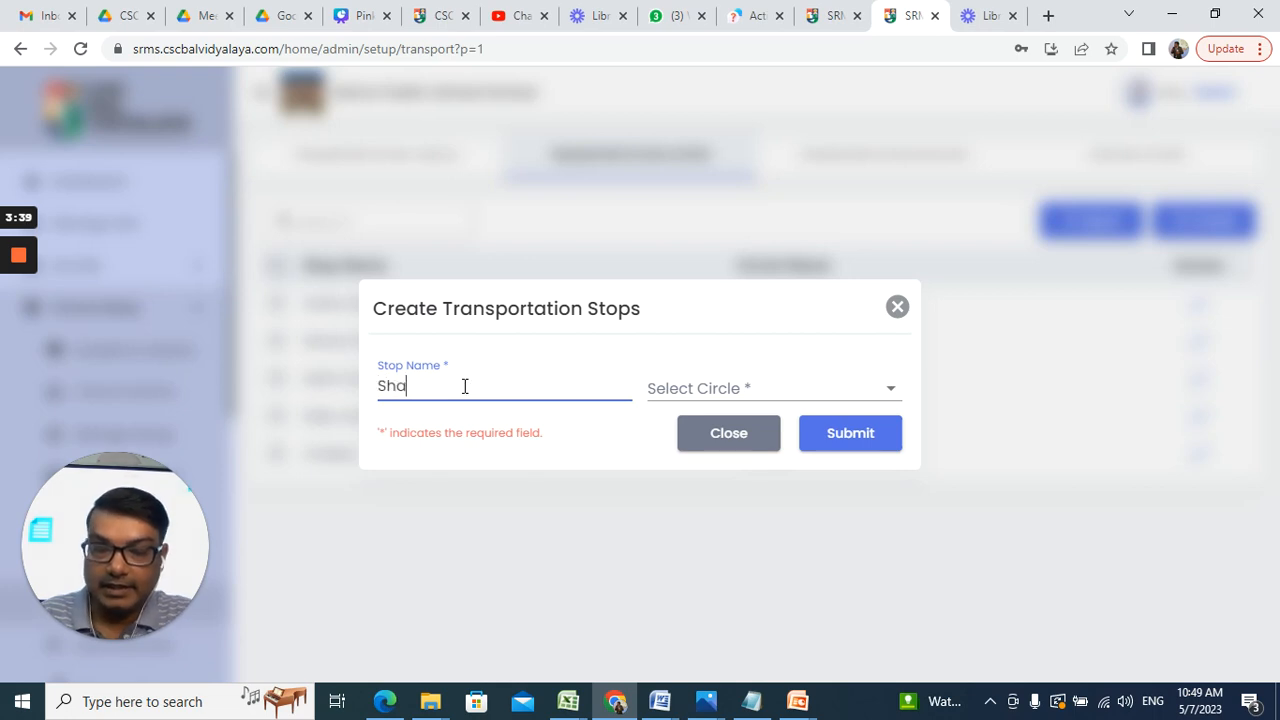
pyautogui.write('bad')
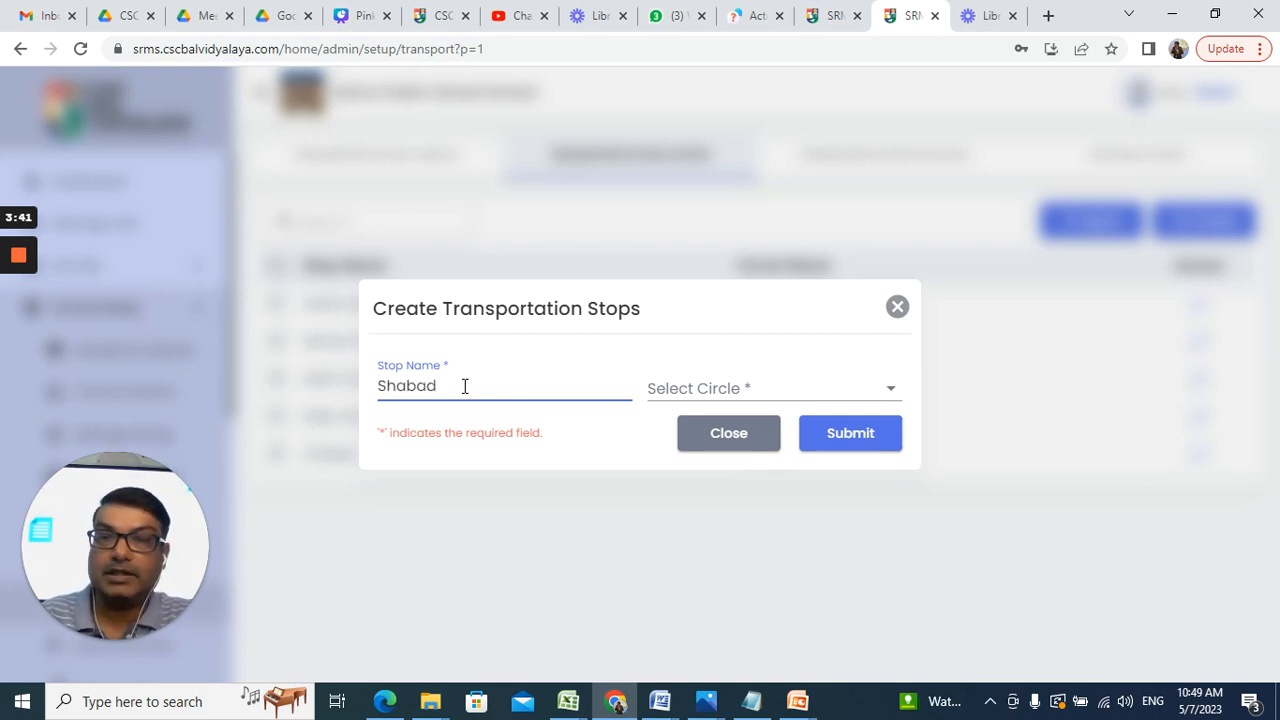
pyautogui.press('BackSpace')
pyautogui.press('BackSpace')
pyautogui.press('BackSpace')
pyautogui.press('BackSpace')
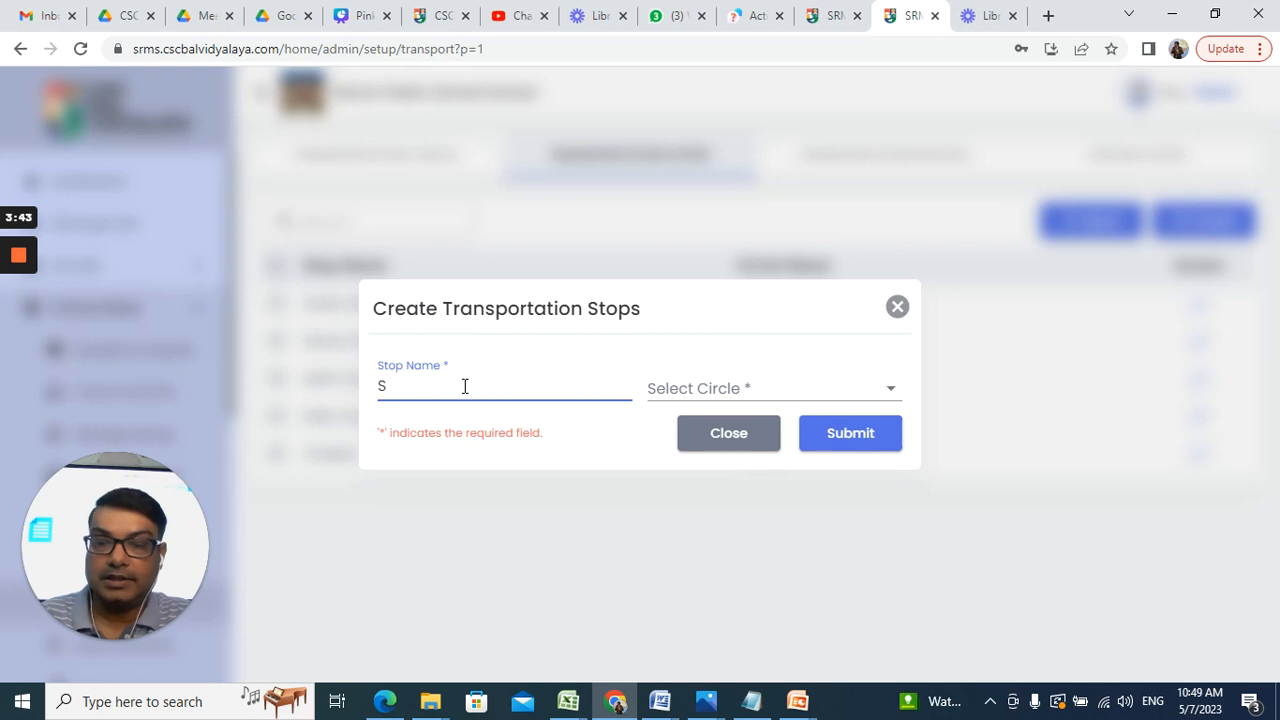
pyautogui.write('habad')
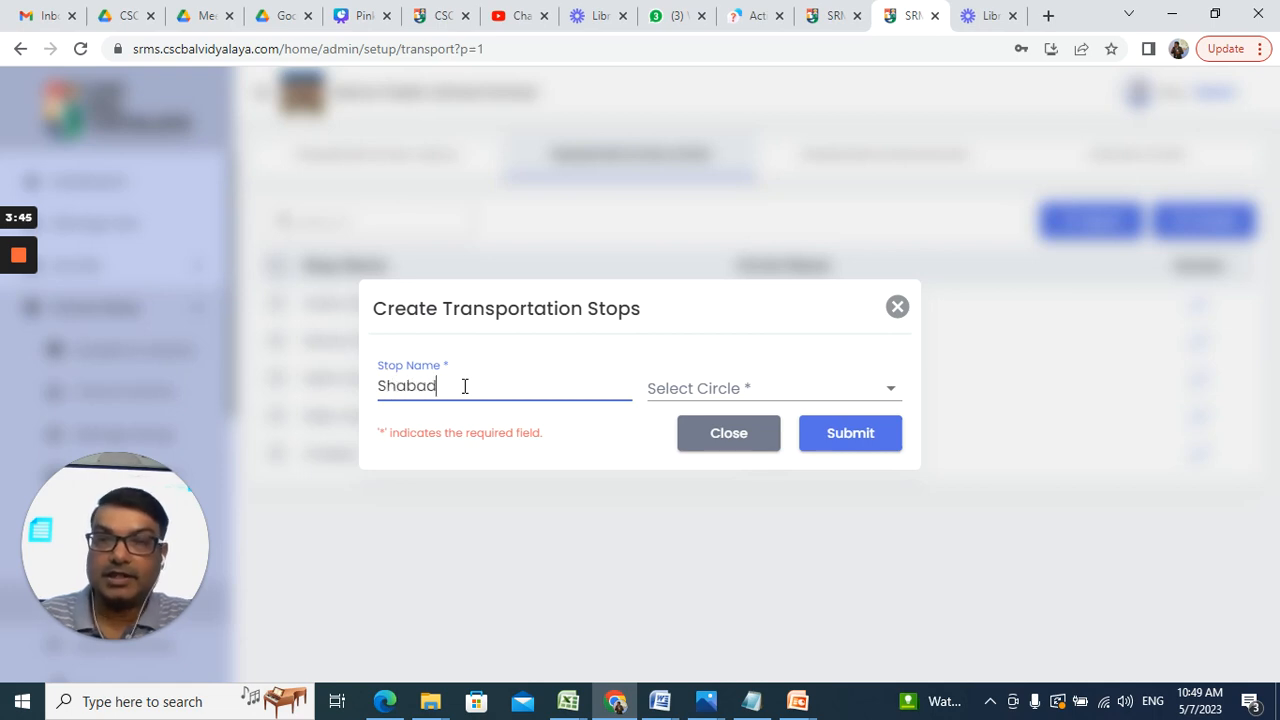
pyautogui.write(' Dairy')
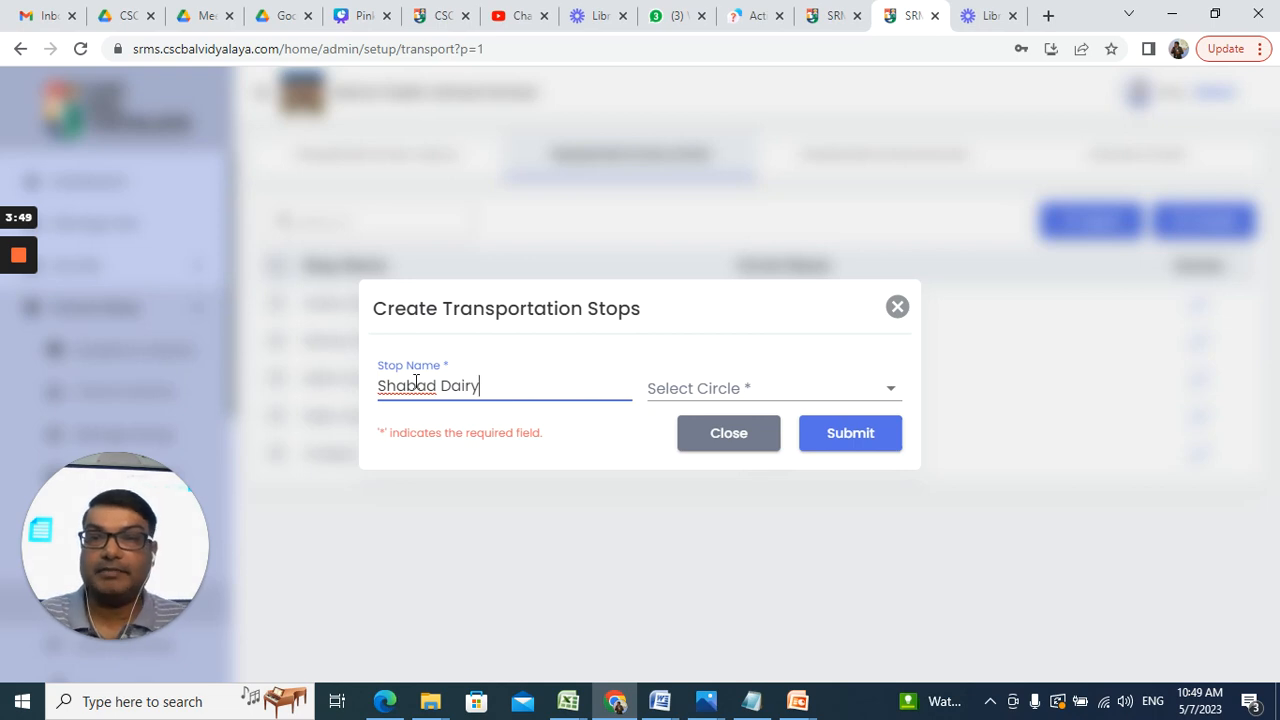
pyautogui.rightClick(416, 385)
pyautogui.click(484, 475)
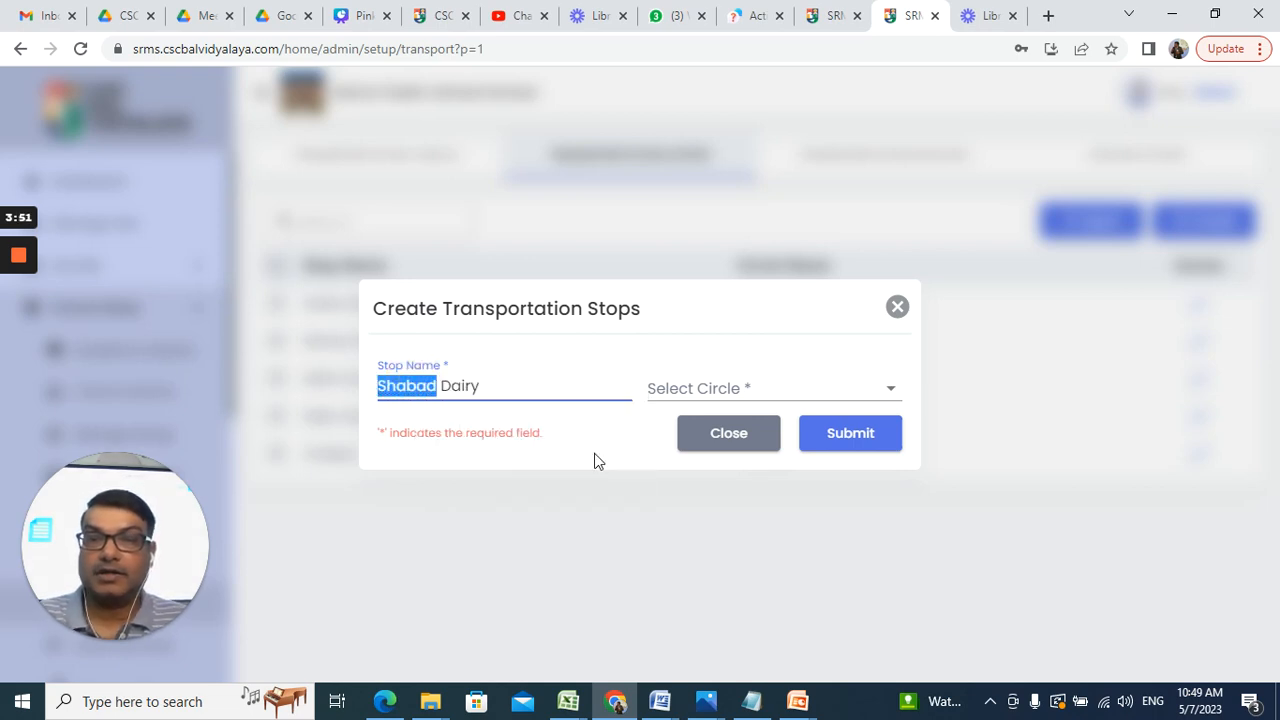
pyautogui.click(728, 390)
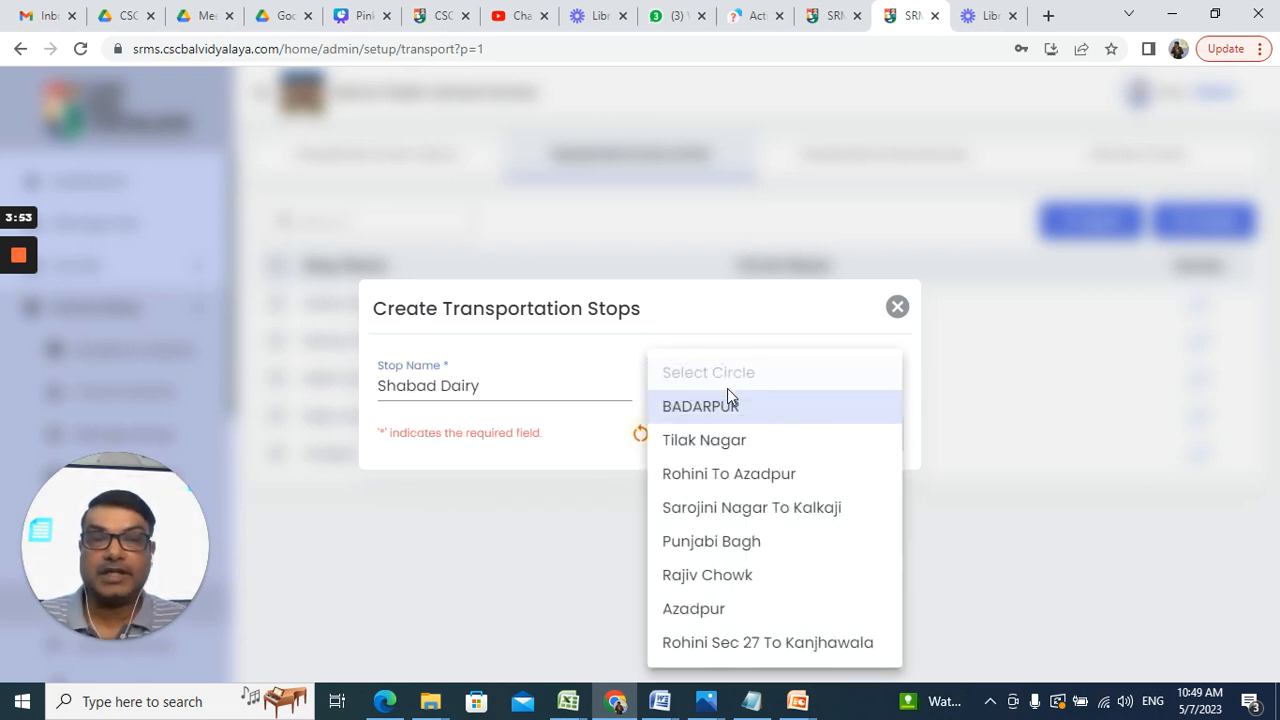
pyautogui.click(744, 648)
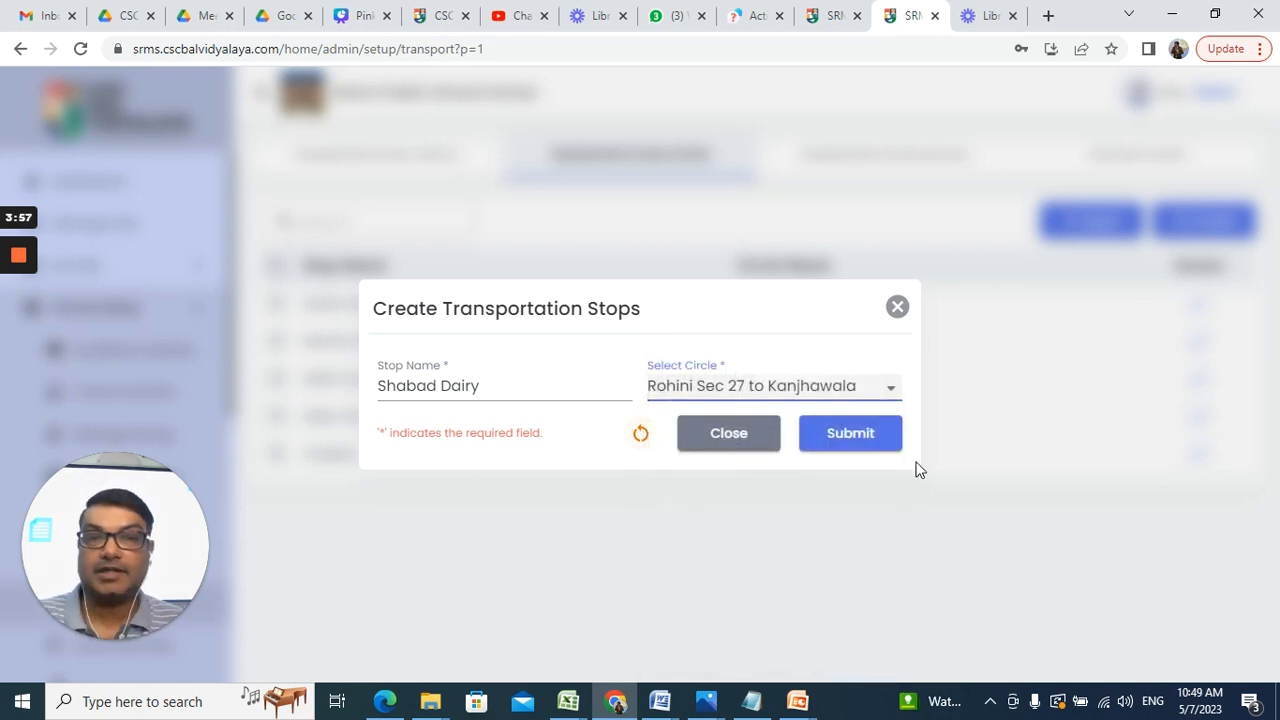
pyautogui.click(869, 437)
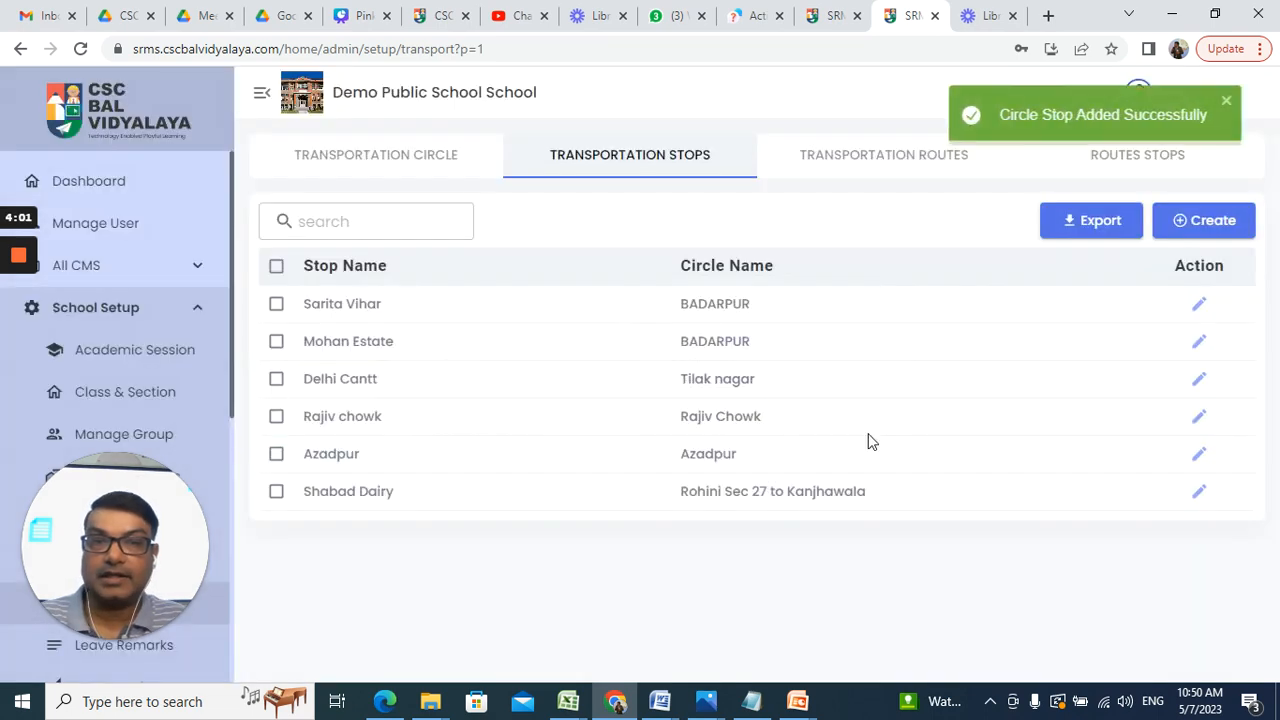
# Step: Create stop 'Rohini Sec 17' under Rohini Sec 27 to Kanjhawala, correcting a mistyped name first
pyautogui.click(1203, 222)
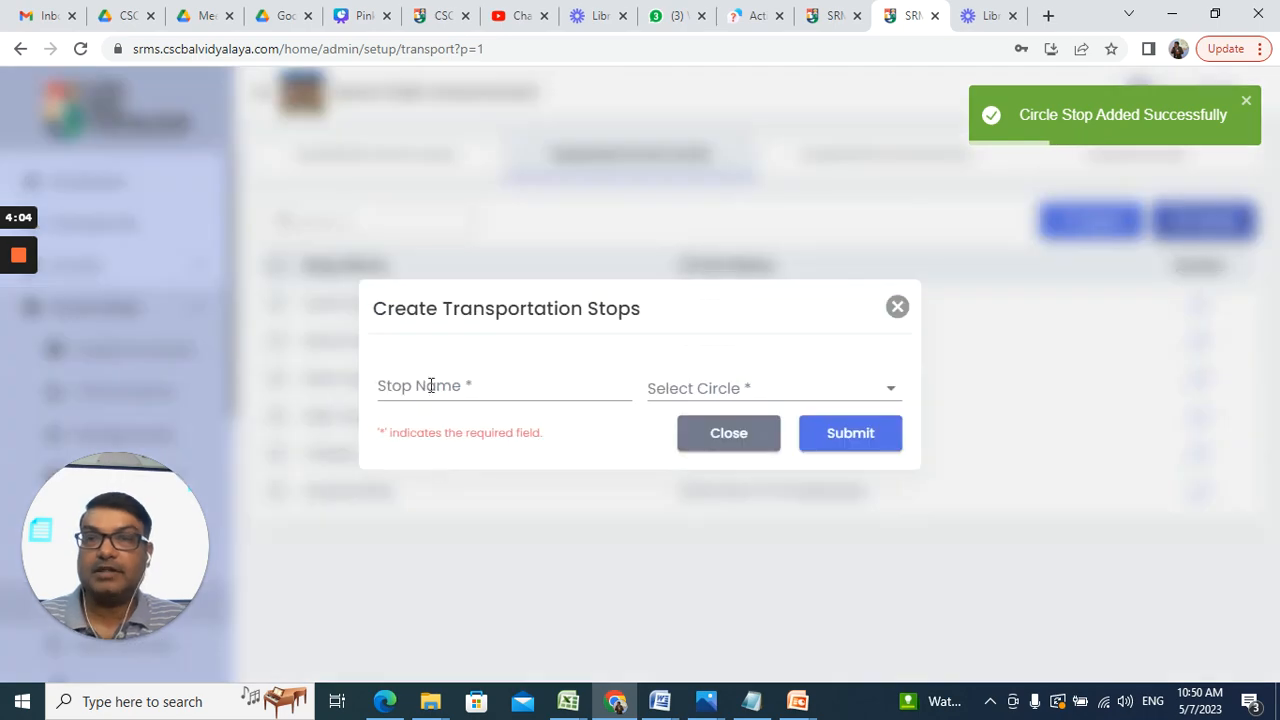
pyautogui.click(430, 389)
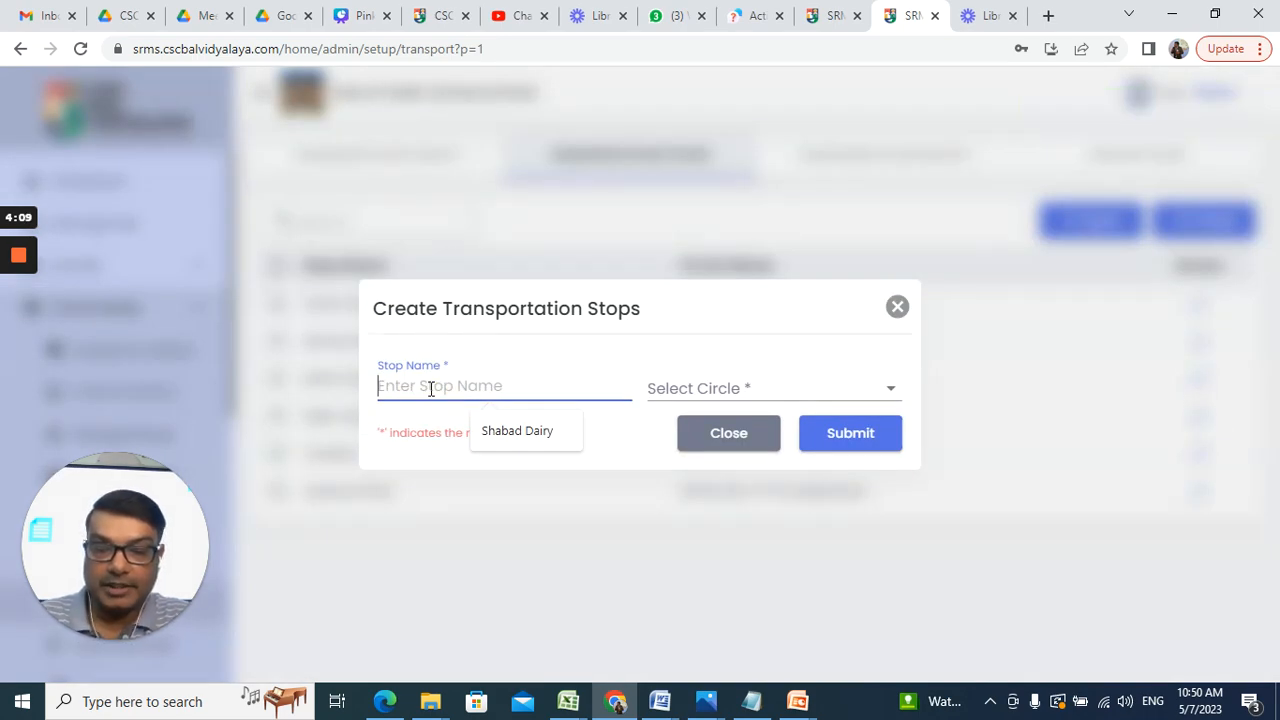
pyautogui.write('Kar')
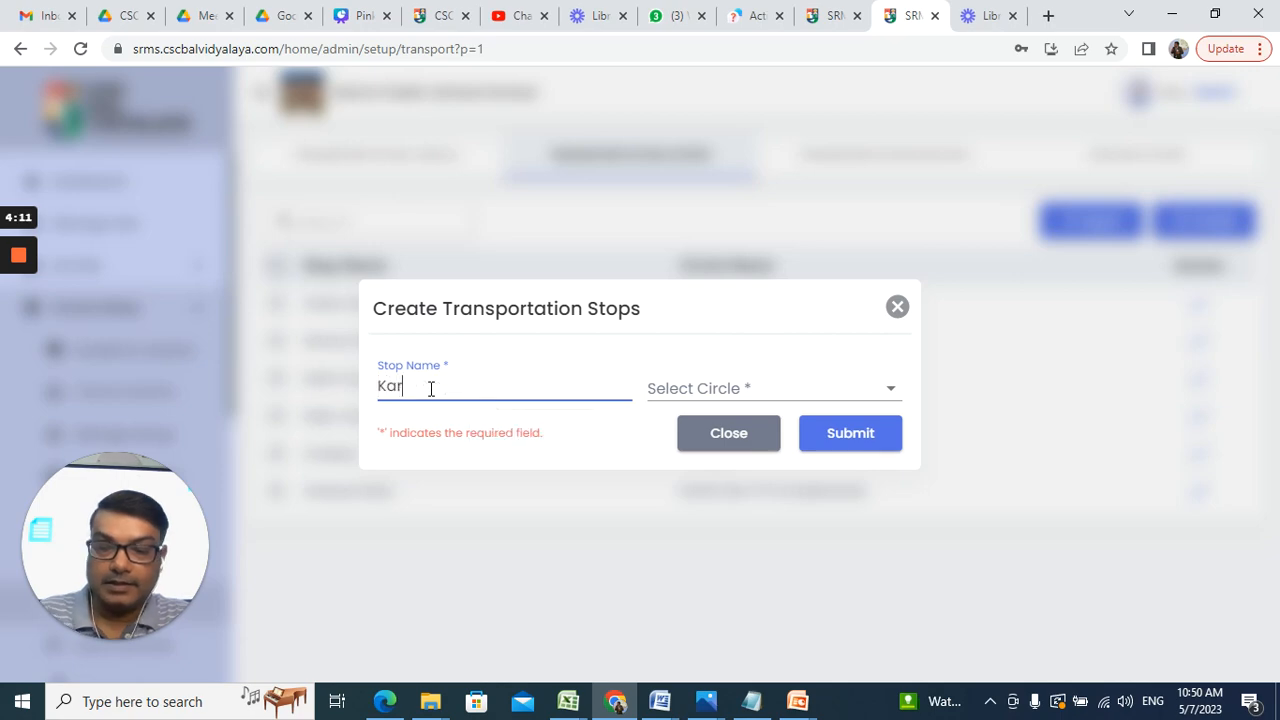
pyautogui.write('nal')
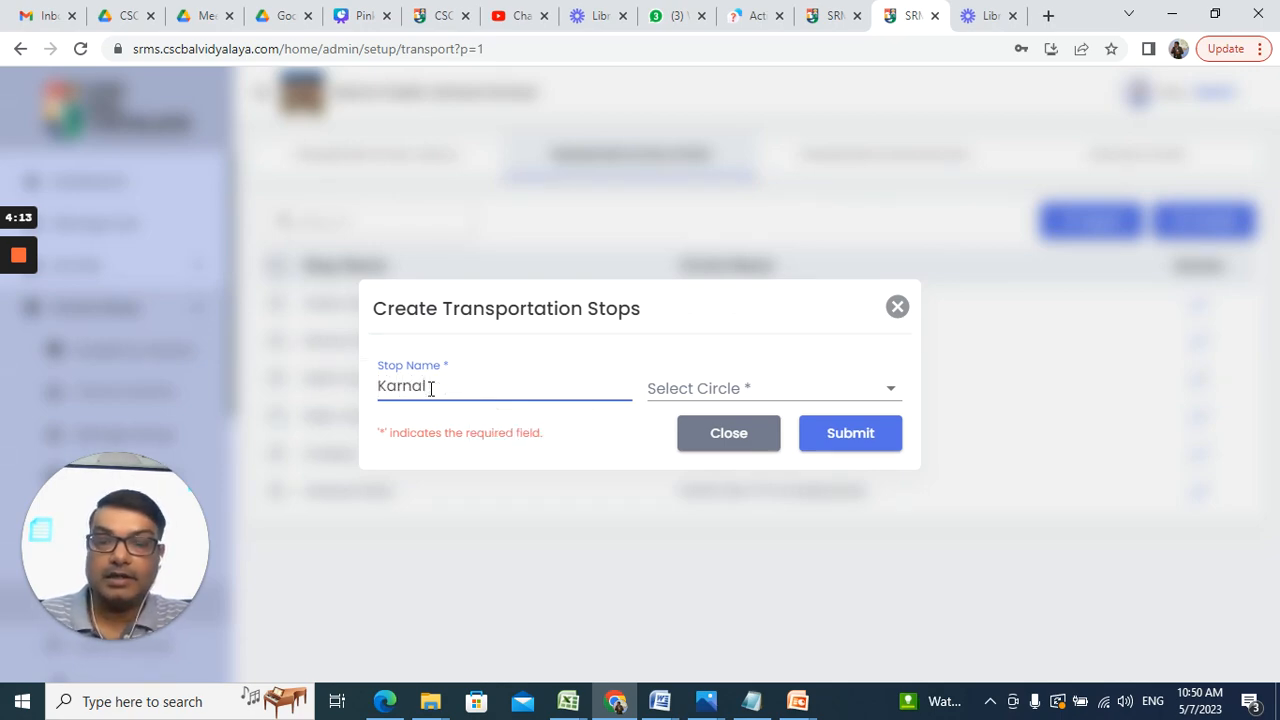
pyautogui.press('BackSpace')
pyautogui.press('BackSpace')
pyautogui.press('BackSpace')
pyautogui.press('BackSpace')
pyautogui.press('BackSpace')
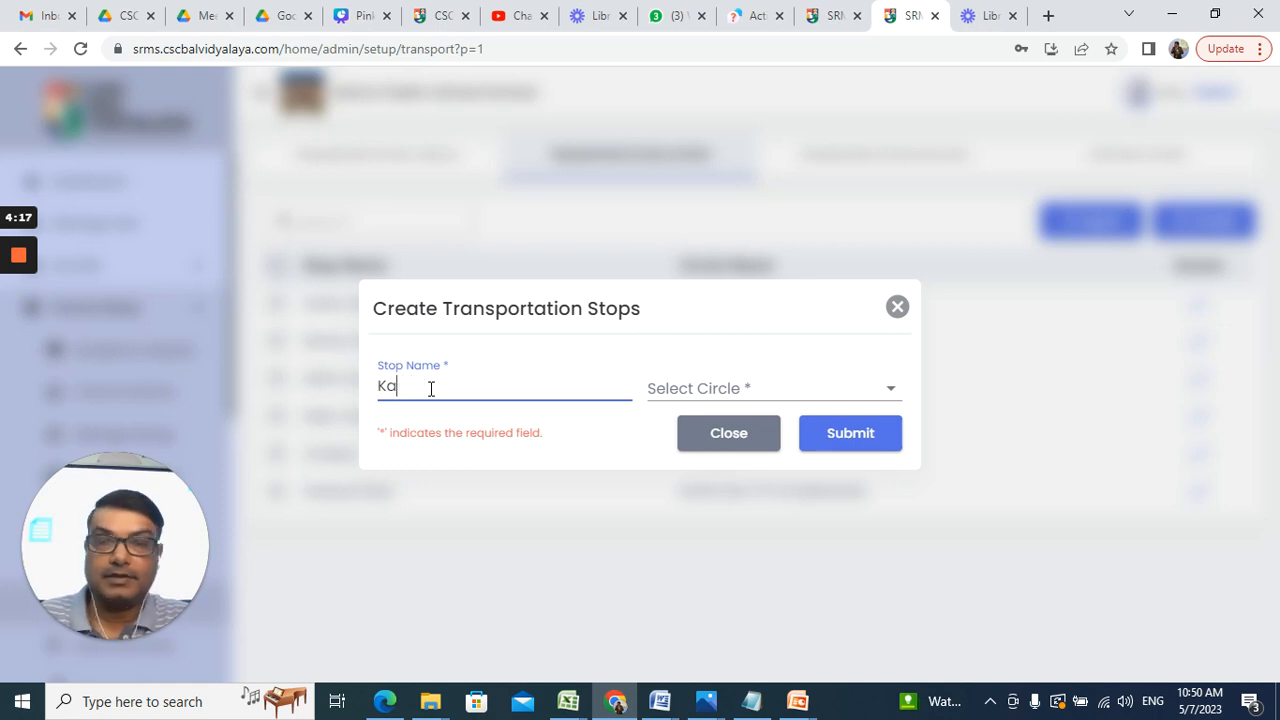
pyautogui.press('BackSpace')
pyautogui.write('Rohini ')
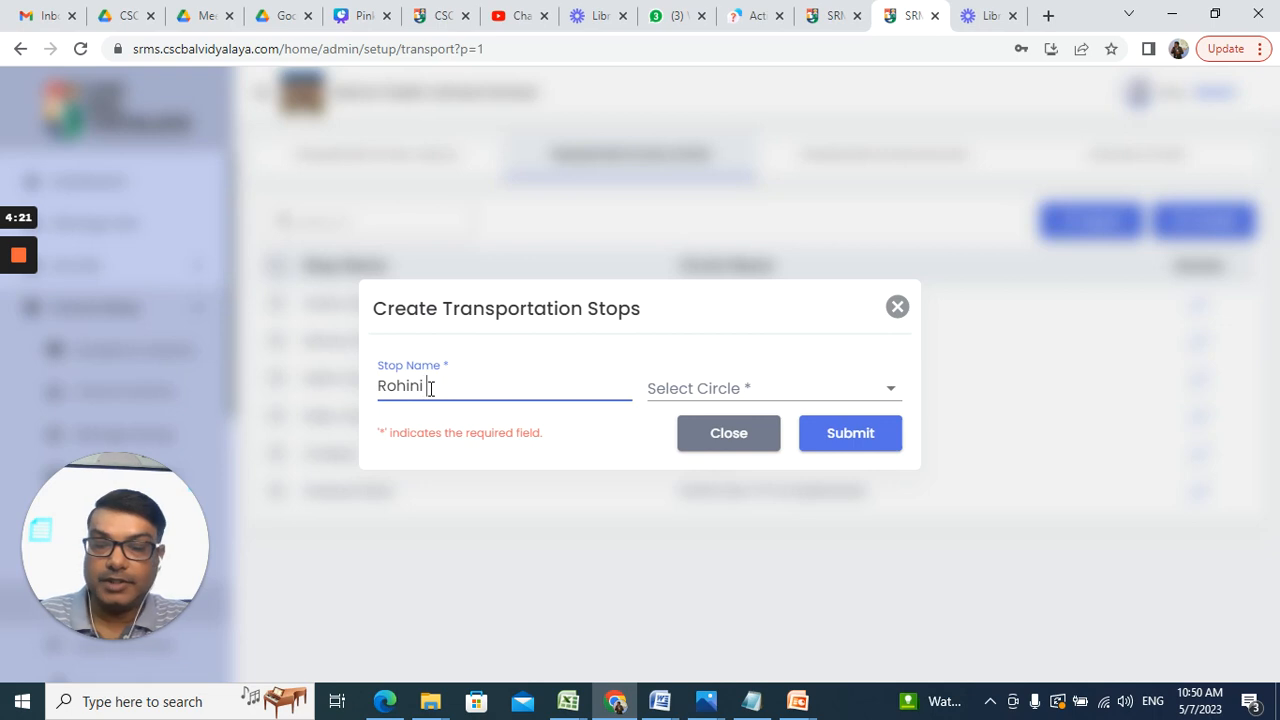
pyautogui.write('Sec 17')
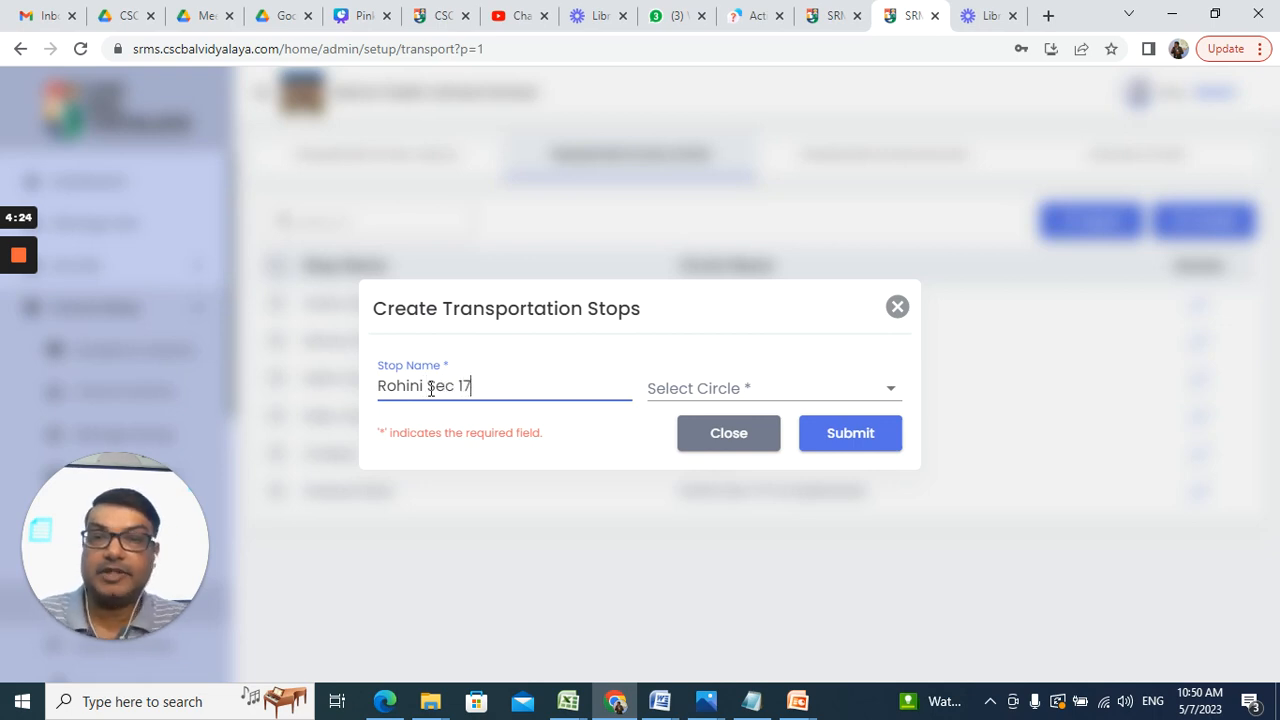
pyautogui.click(762, 394)
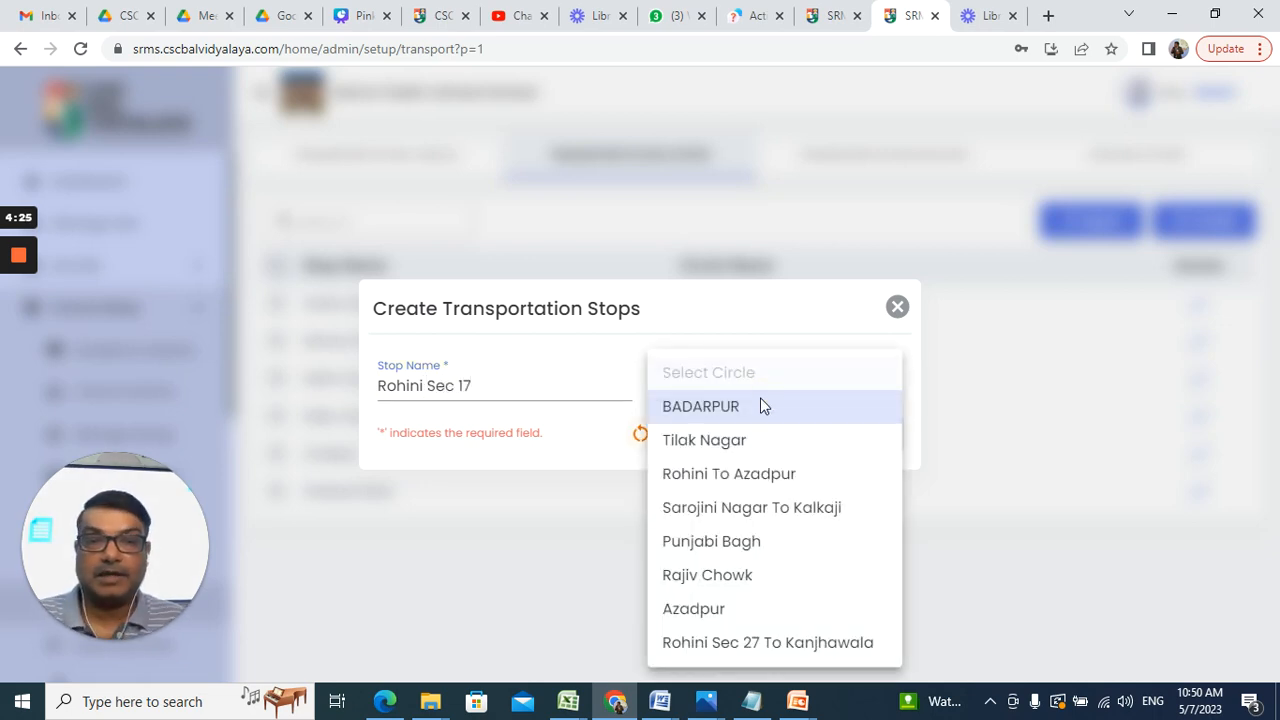
pyautogui.click(745, 645)
pyautogui.click(836, 437)
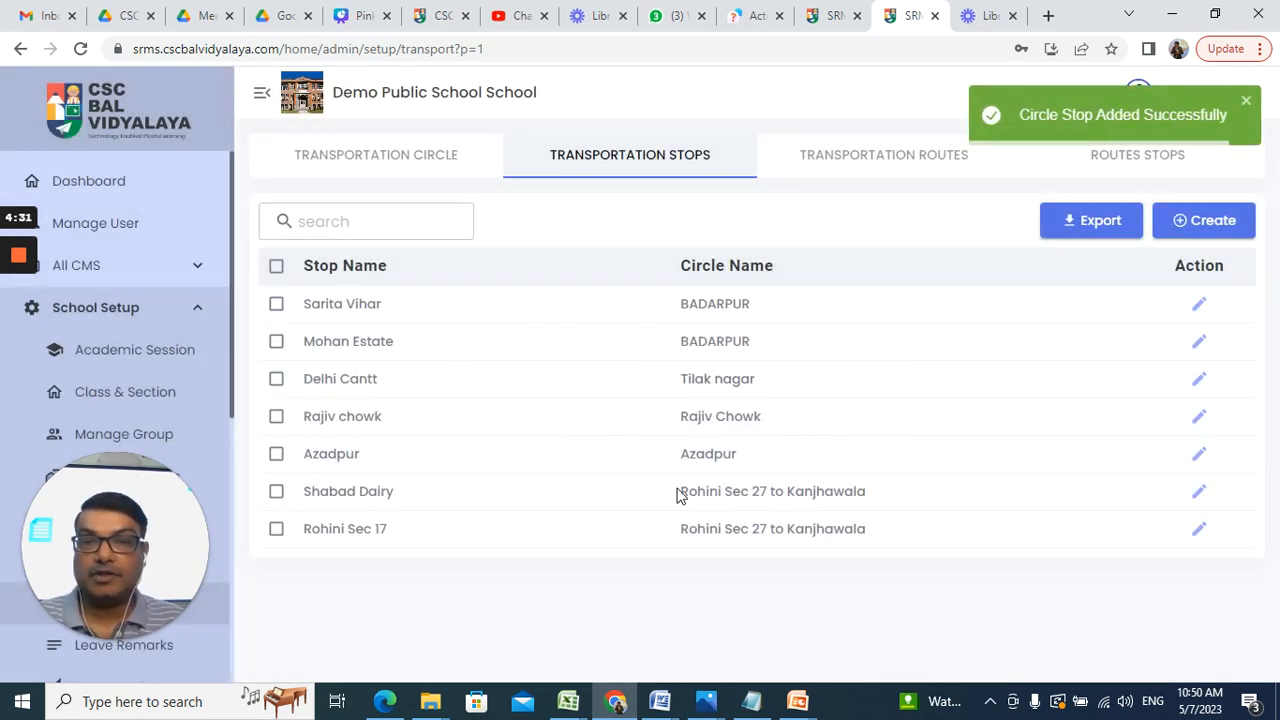
pyautogui.click(1205, 225)
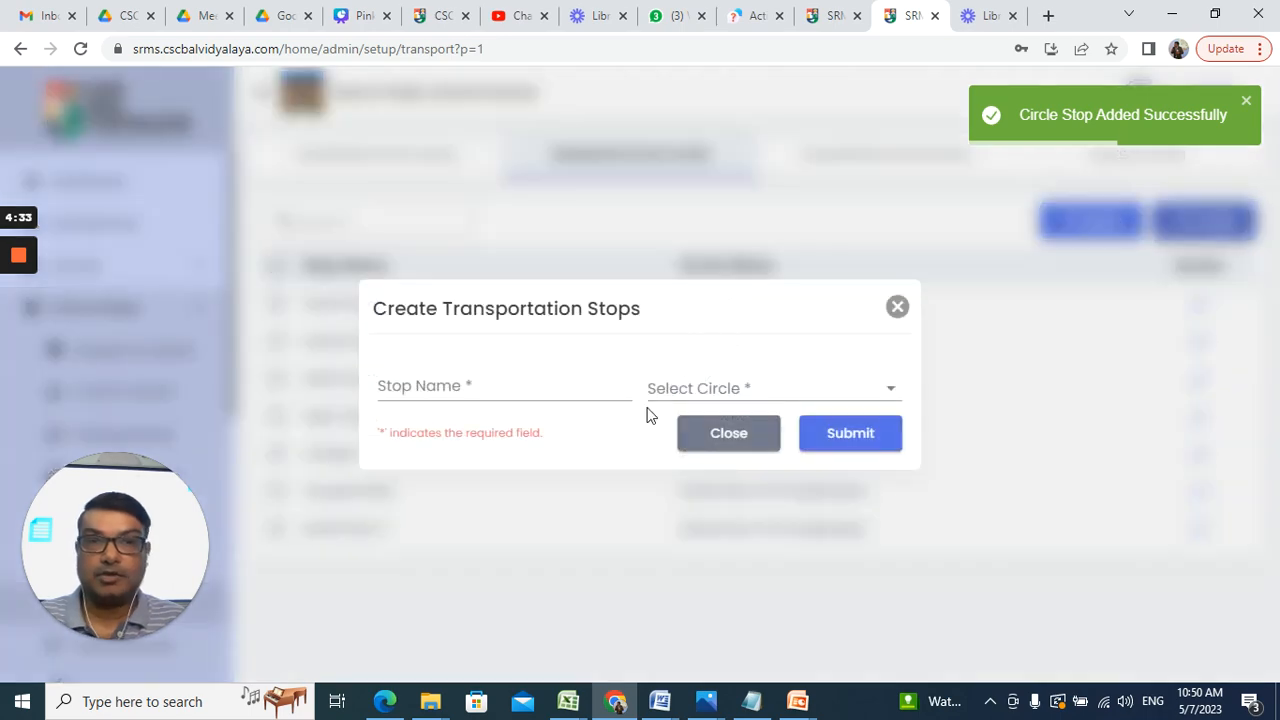
# Step: Name the stop 'St. Xavier School', assign it to Rohini Sec 27 to Kanjhawala, and save
pyautogui.click(538, 385)
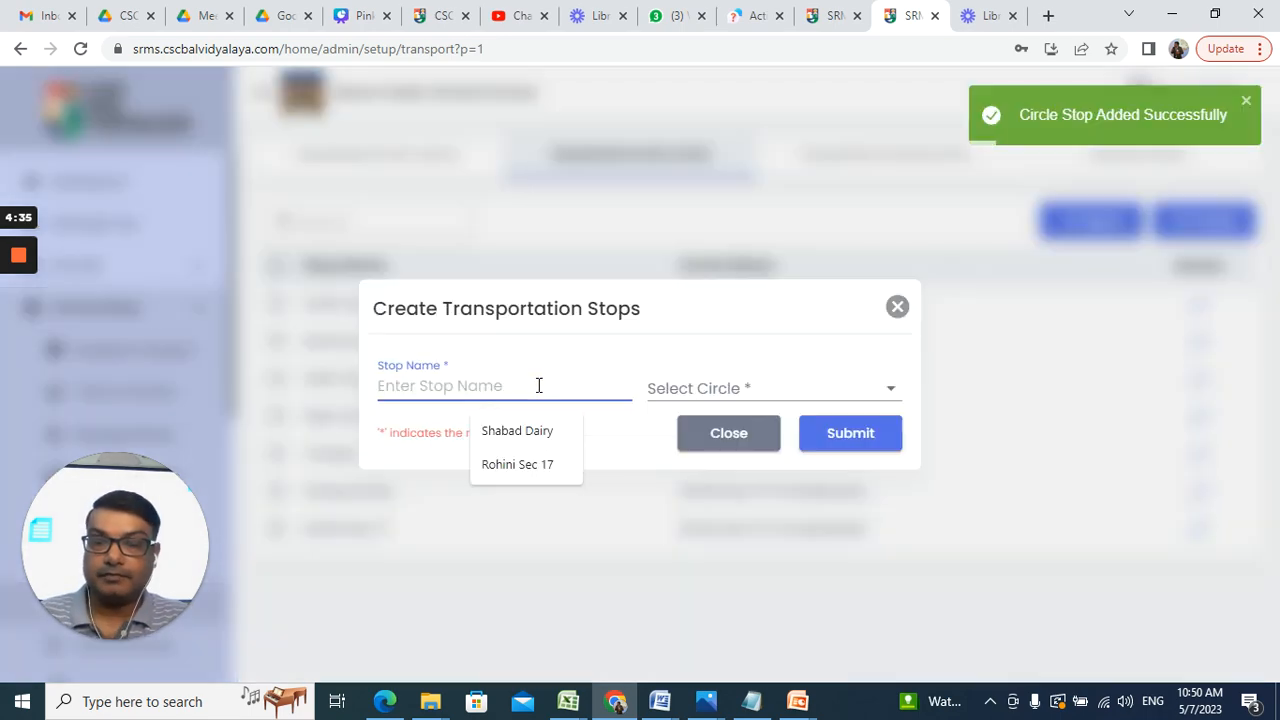
pyautogui.press('Escape')
pyautogui.write('St')
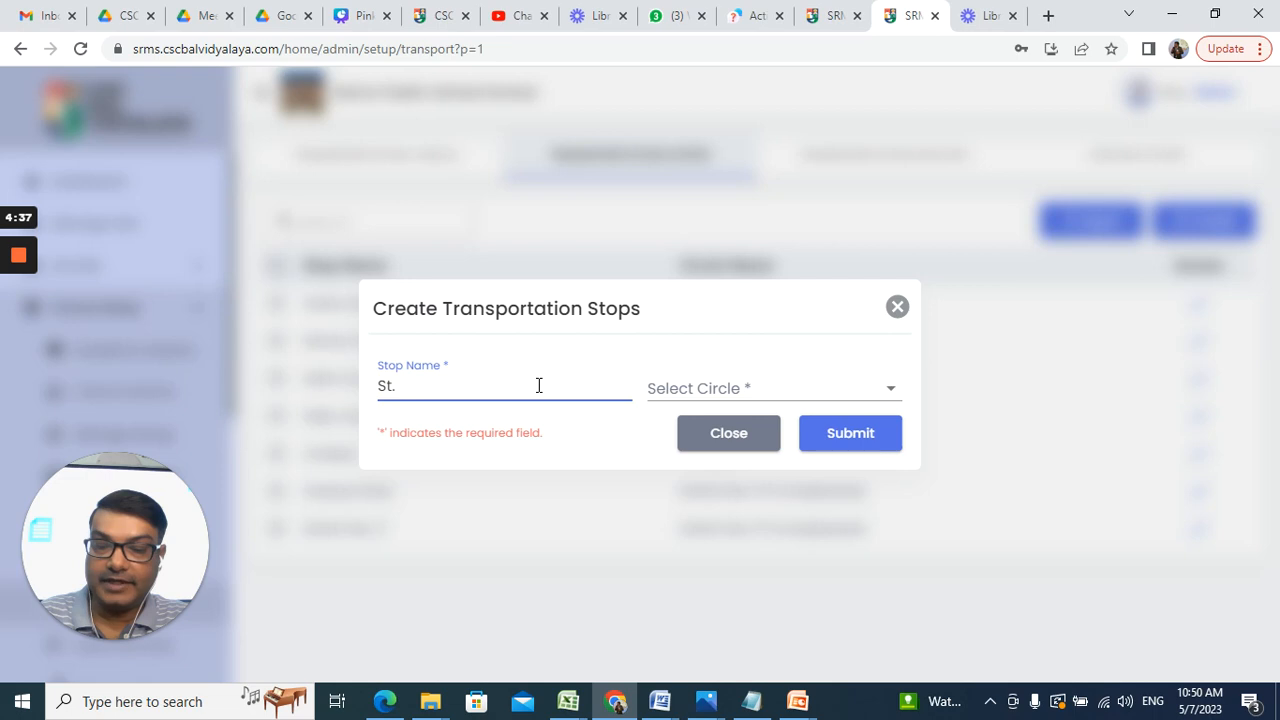
pyautogui.write('. Xav')
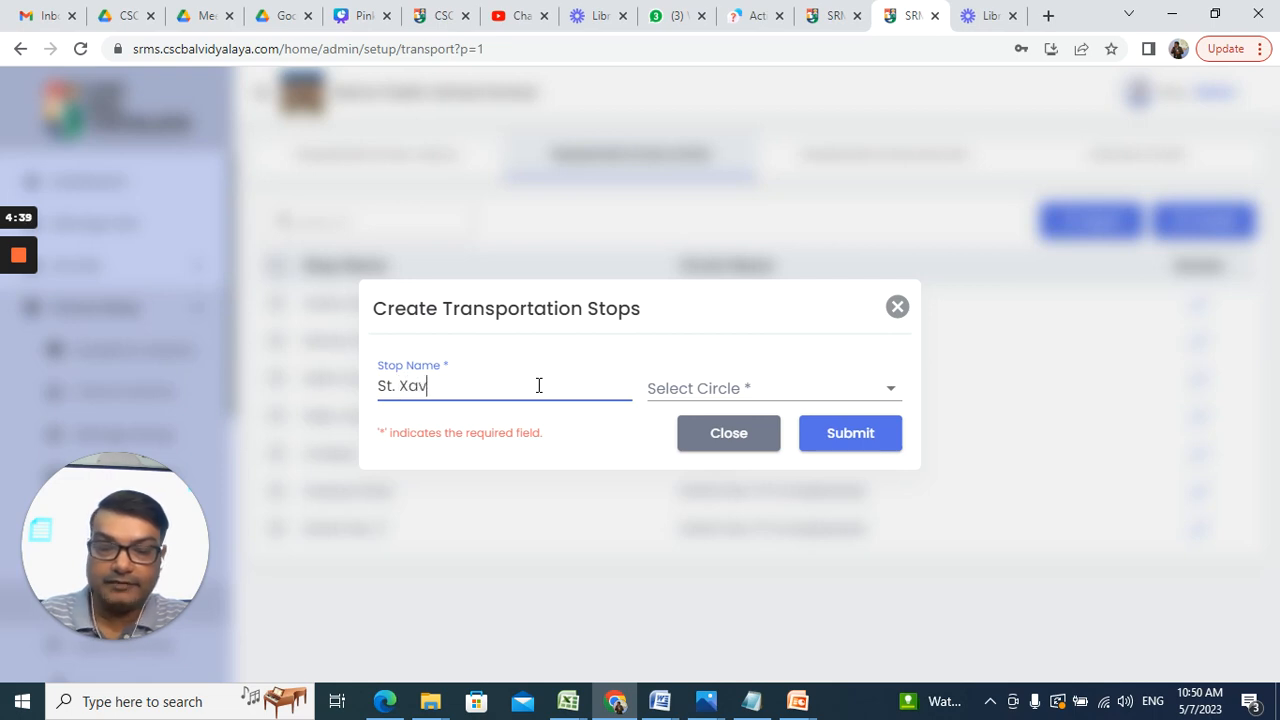
pyautogui.write('ier School')
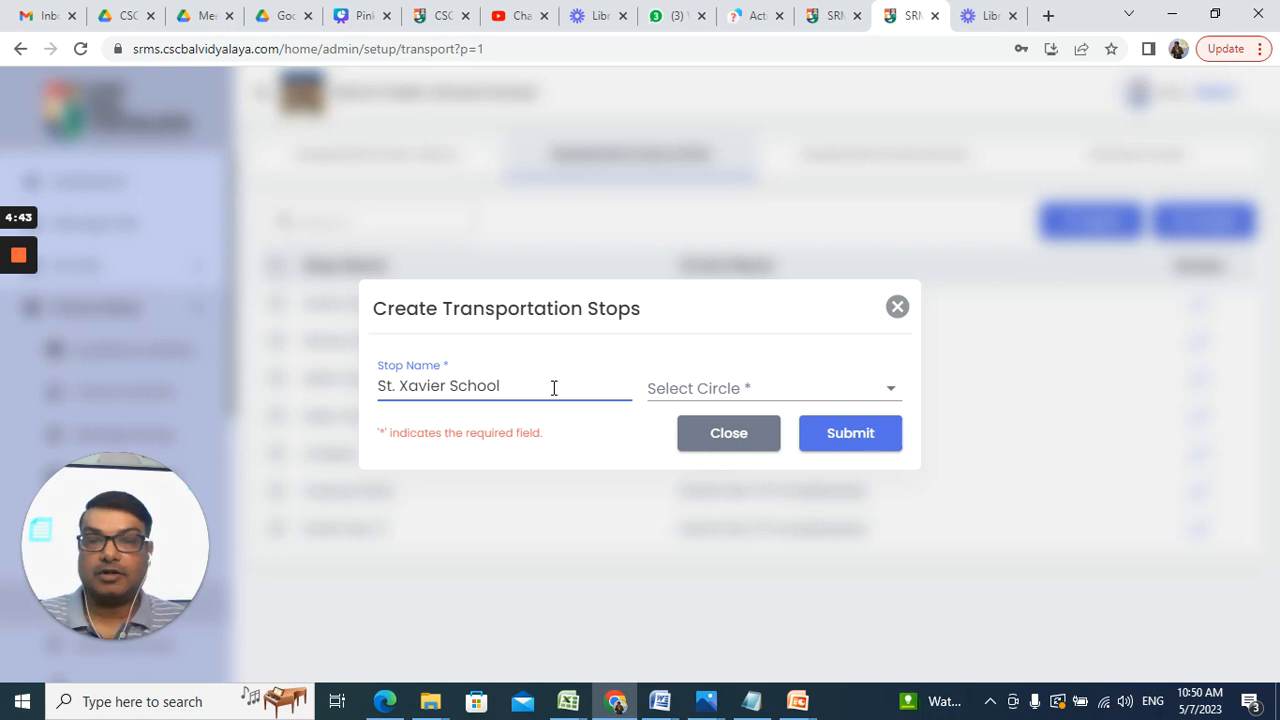
pyautogui.click(699, 389)
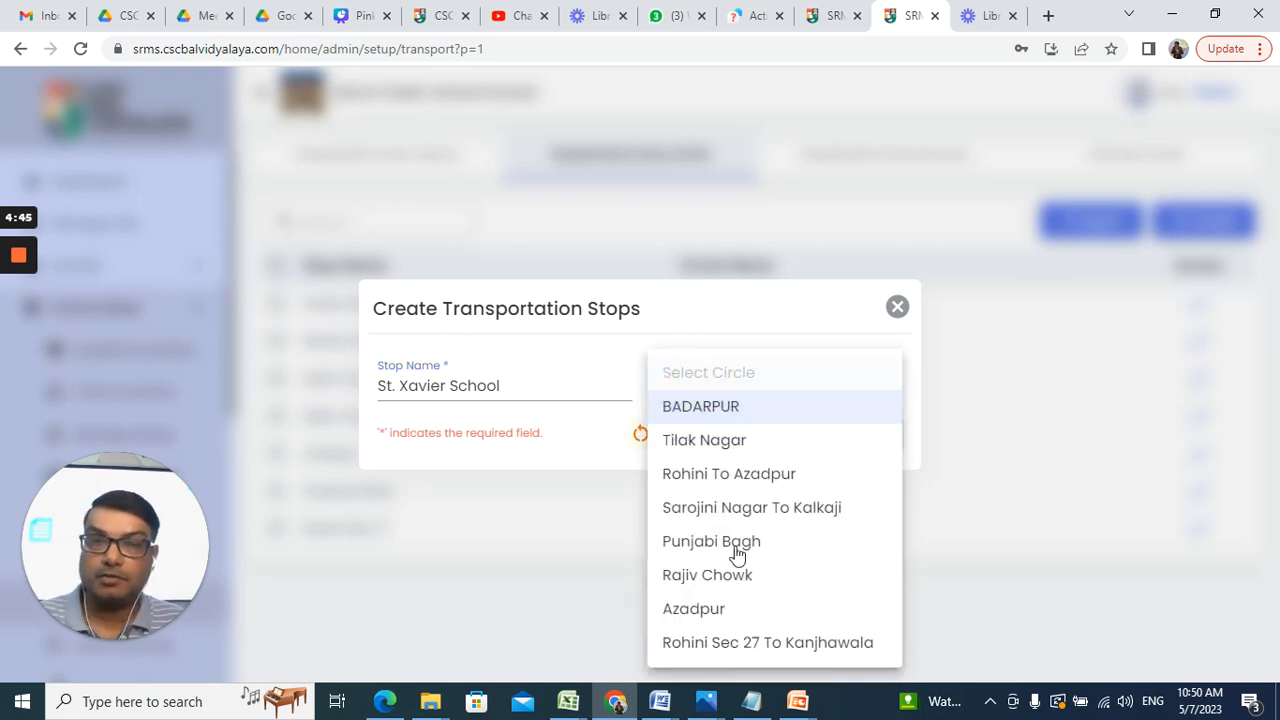
pyautogui.click(741, 652)
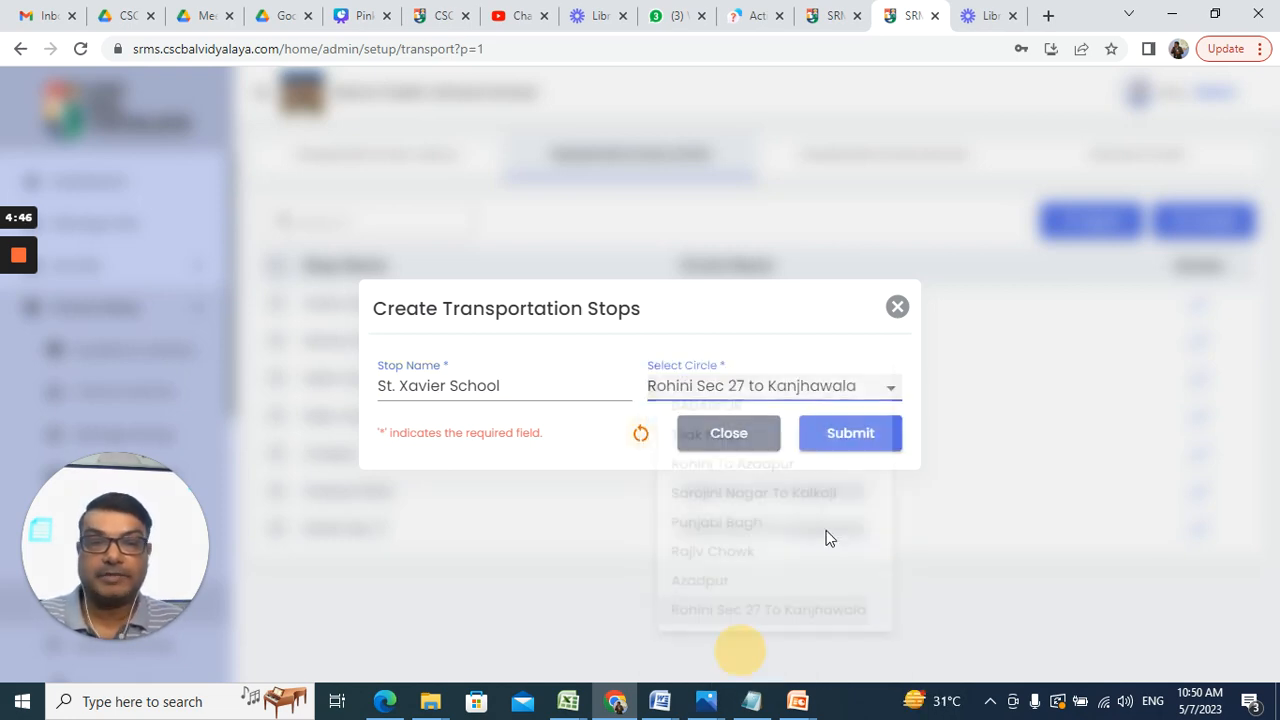
pyautogui.click(846, 440)
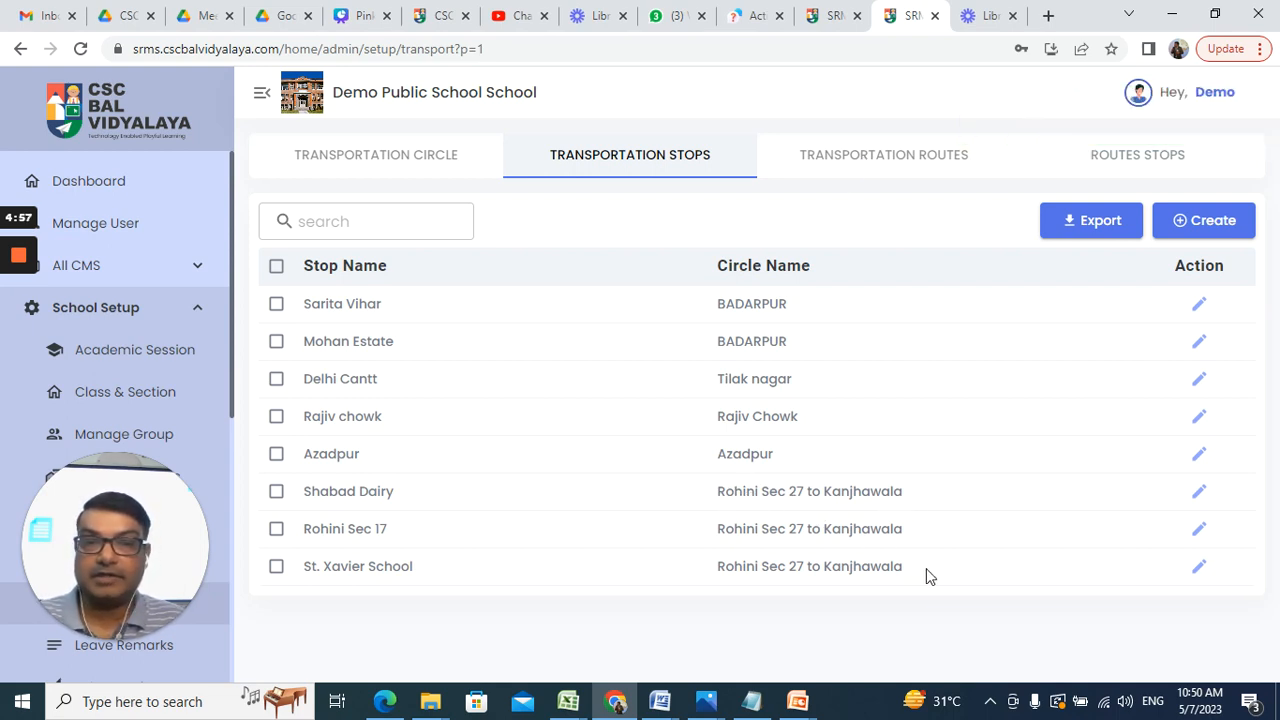
# Step: Switch to the Transportation Routes list, opening and closing an empty route form
pyautogui.click(898, 160)
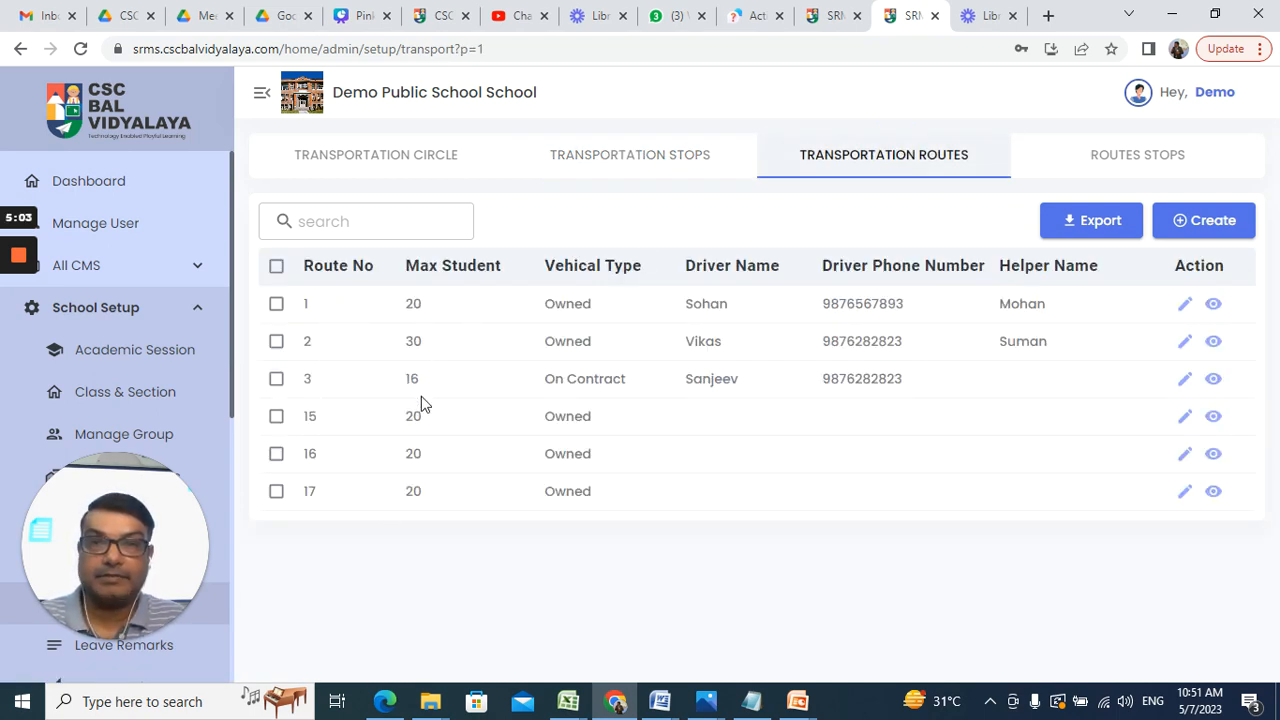
pyautogui.click(1207, 228)
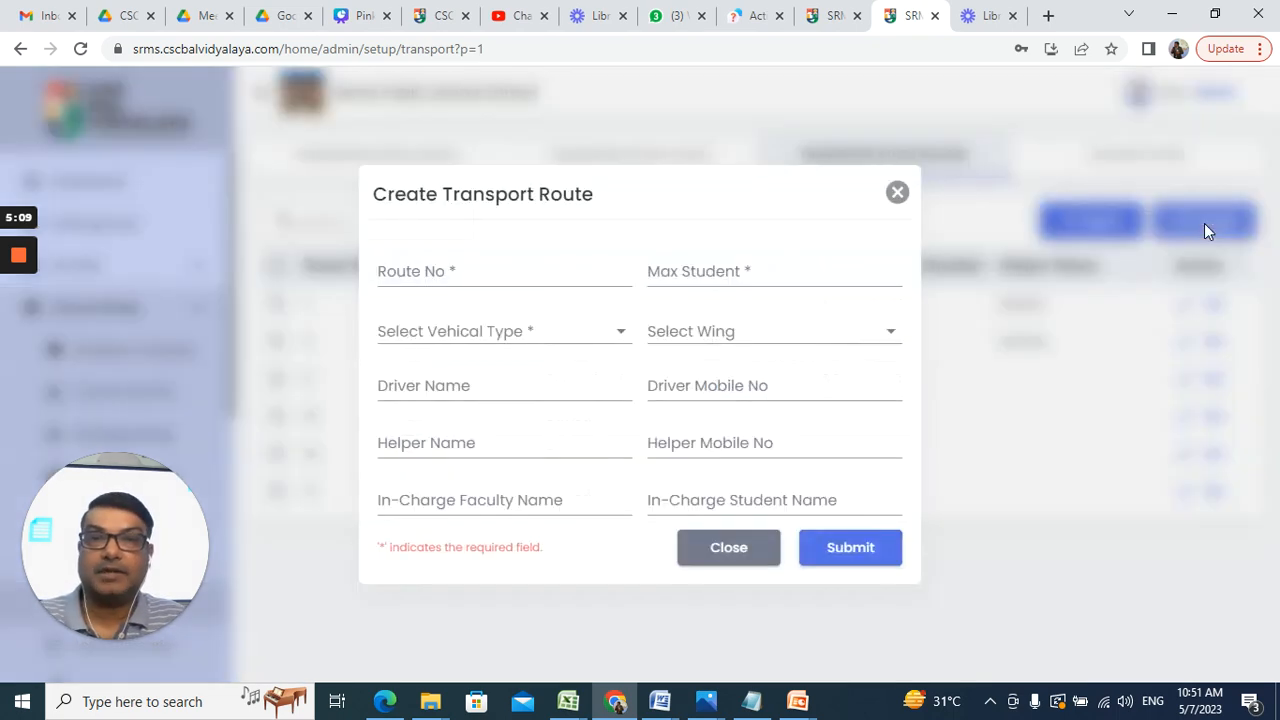
pyautogui.click(490, 271)
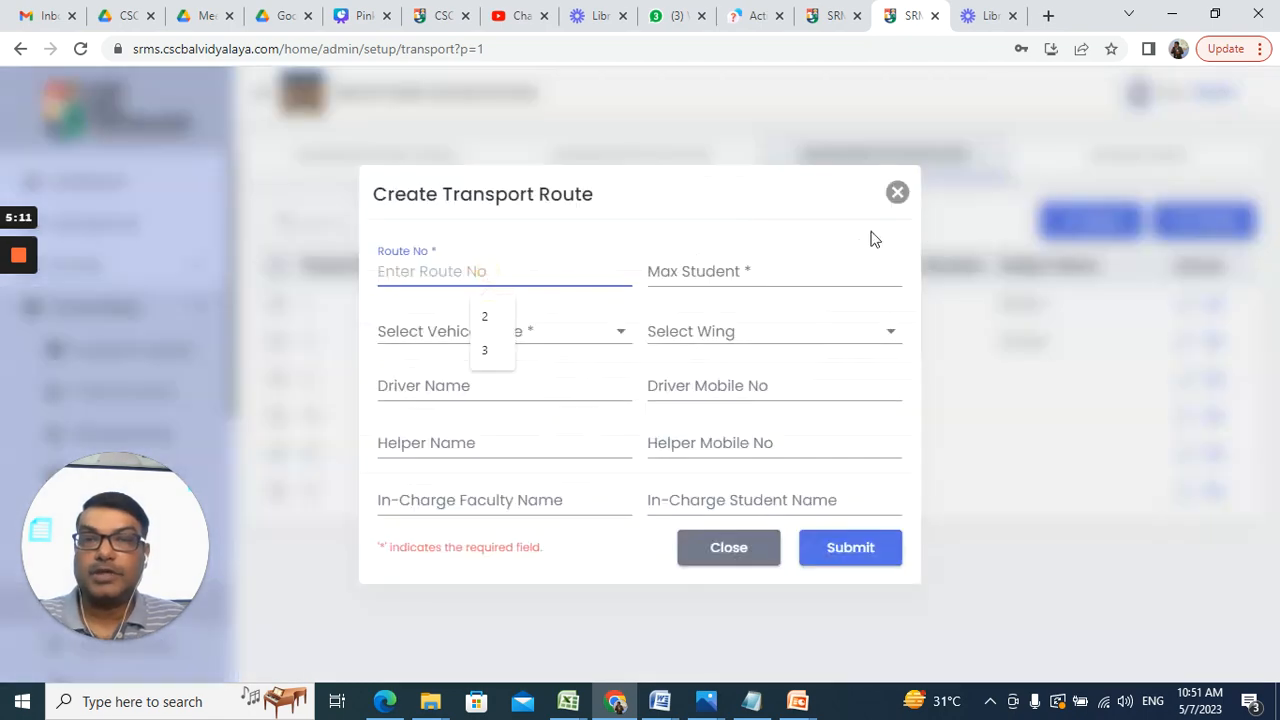
pyautogui.click(898, 193)
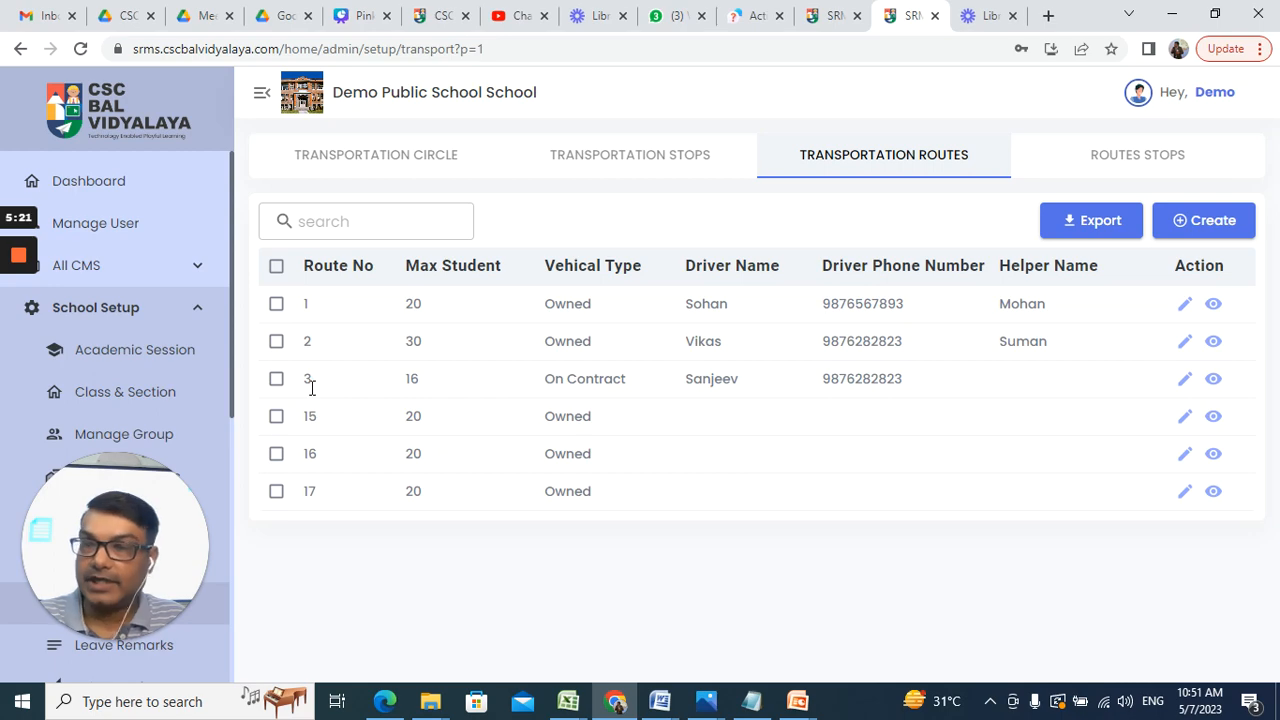
# Step: Fill a new route form: Route No 4, Max Student 22, On Contract, Junior wing
pyautogui.click(1208, 221)
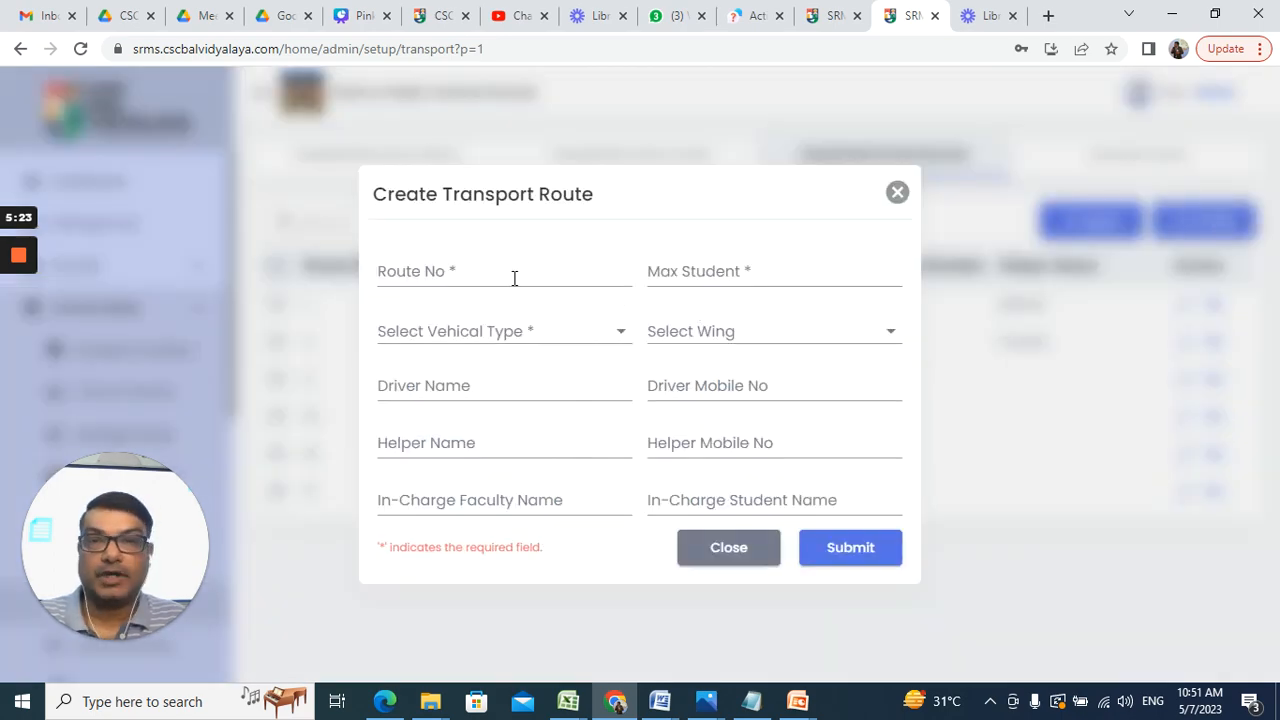
pyautogui.click(510, 276)
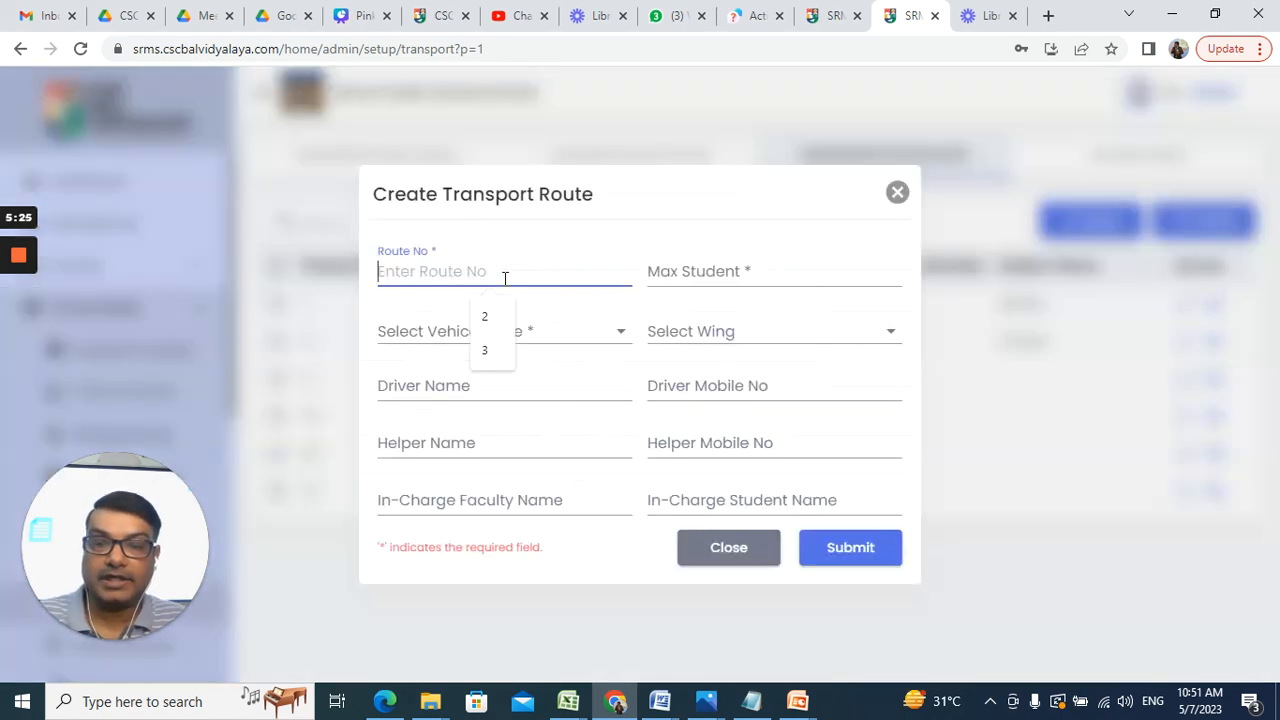
pyautogui.write('4')
pyautogui.click(767, 278)
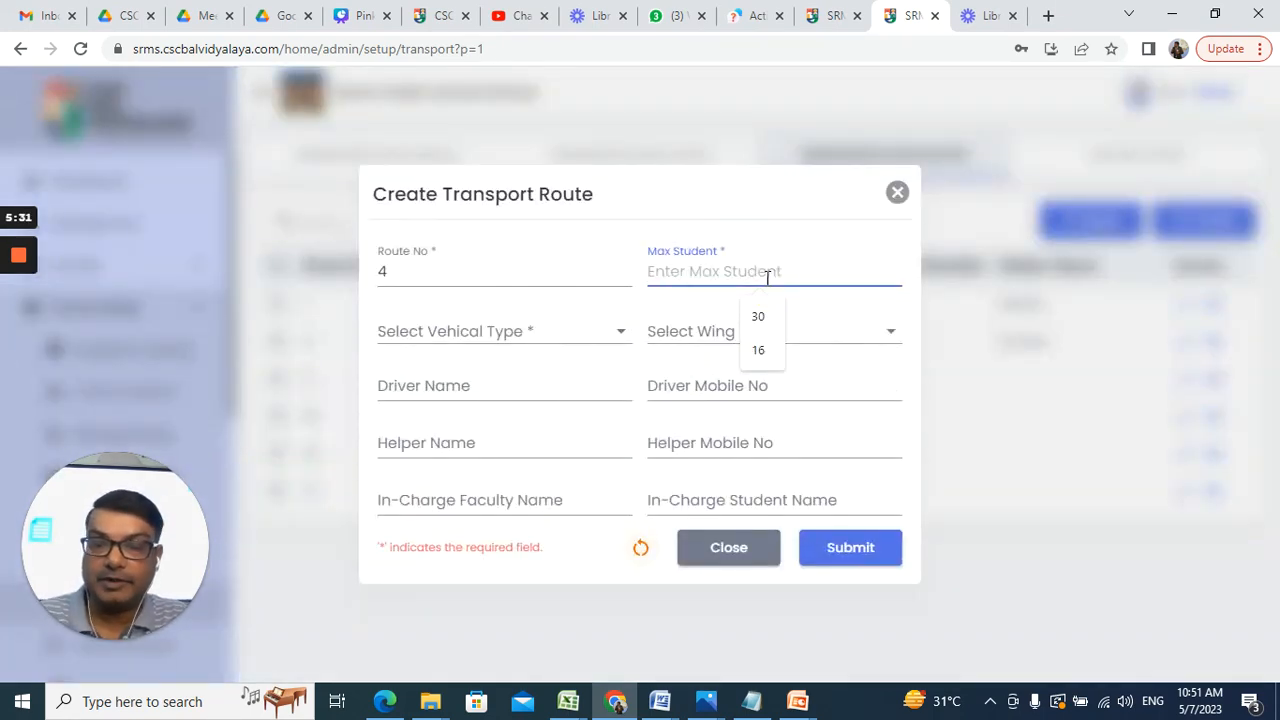
pyautogui.write('22')
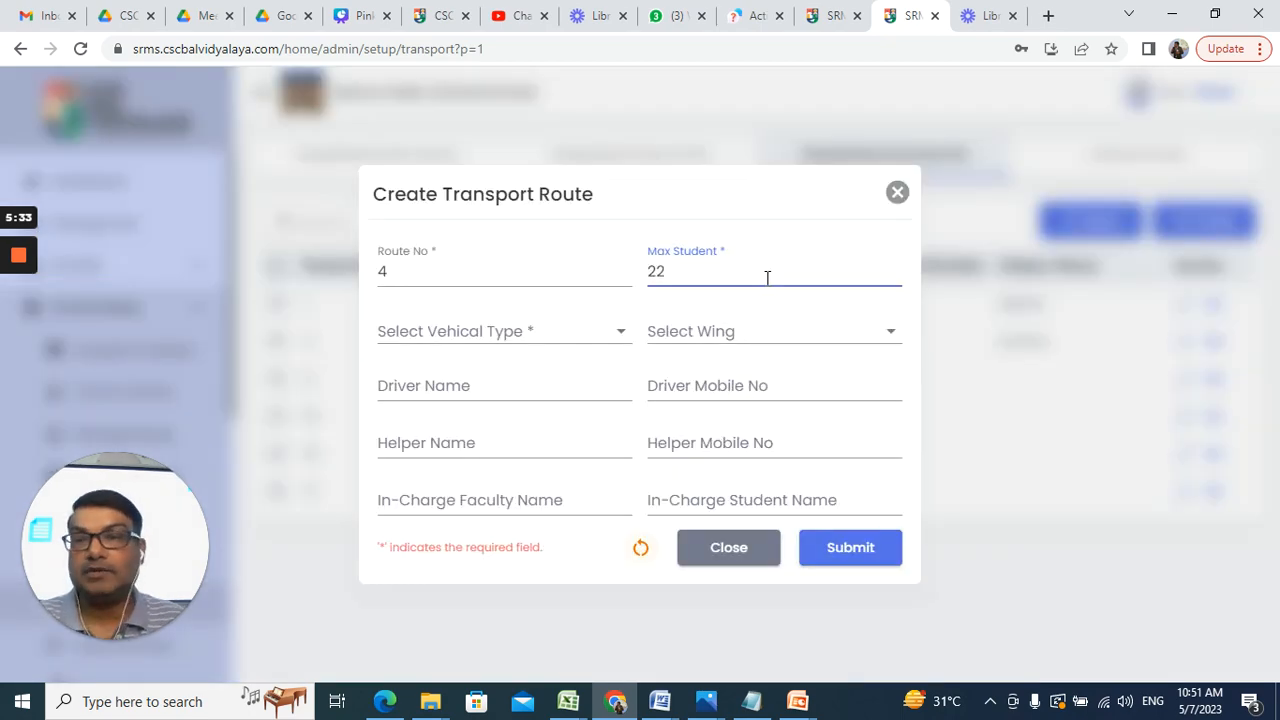
pyautogui.click(596, 343)
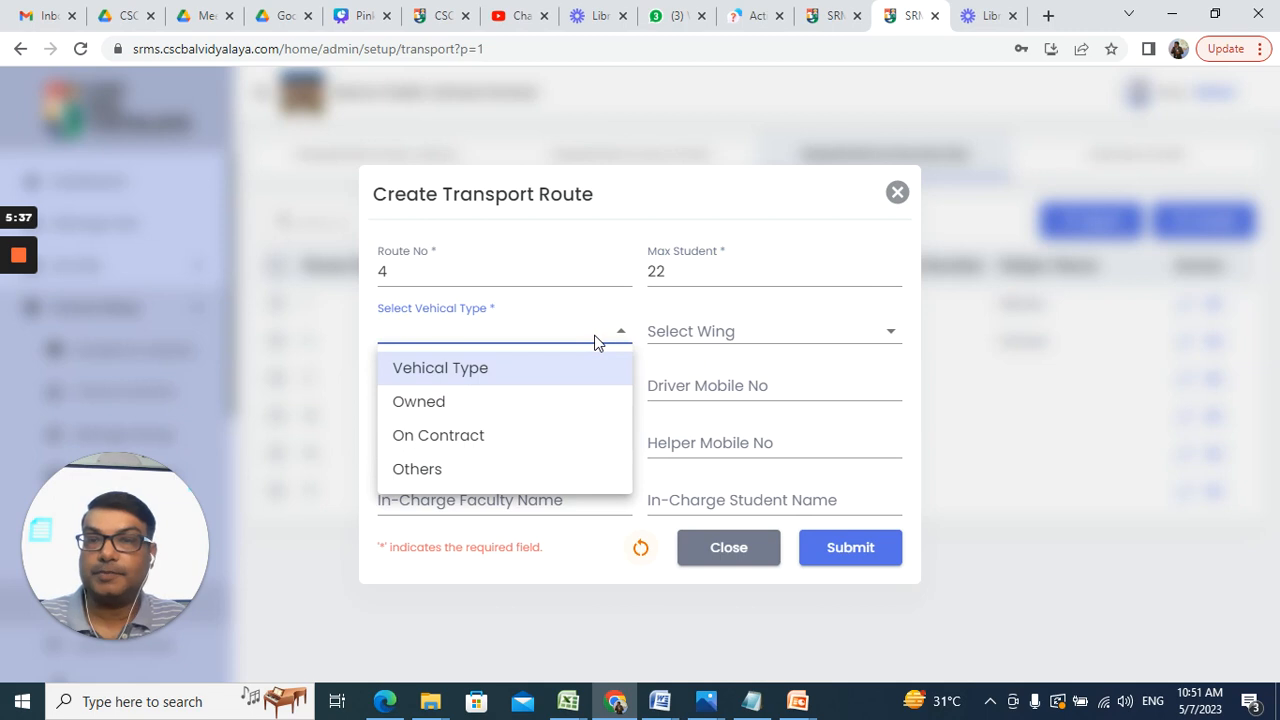
pyautogui.click(508, 436)
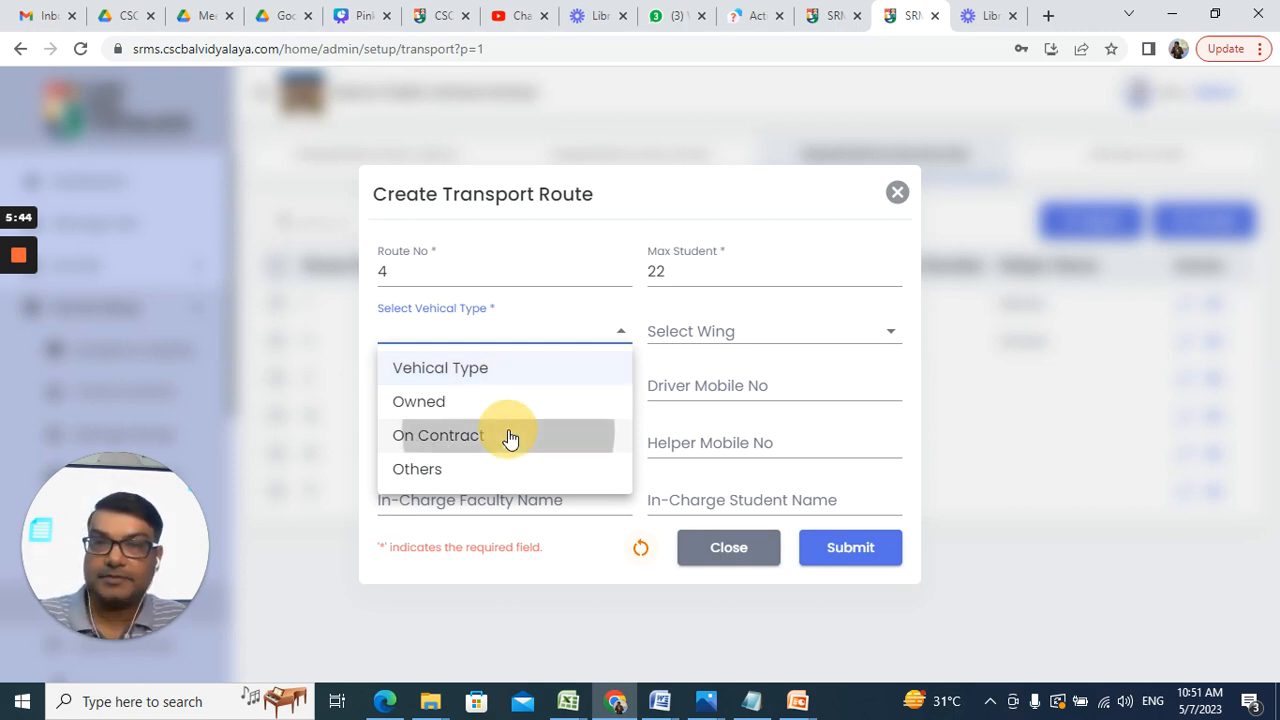
pyautogui.click(728, 340)
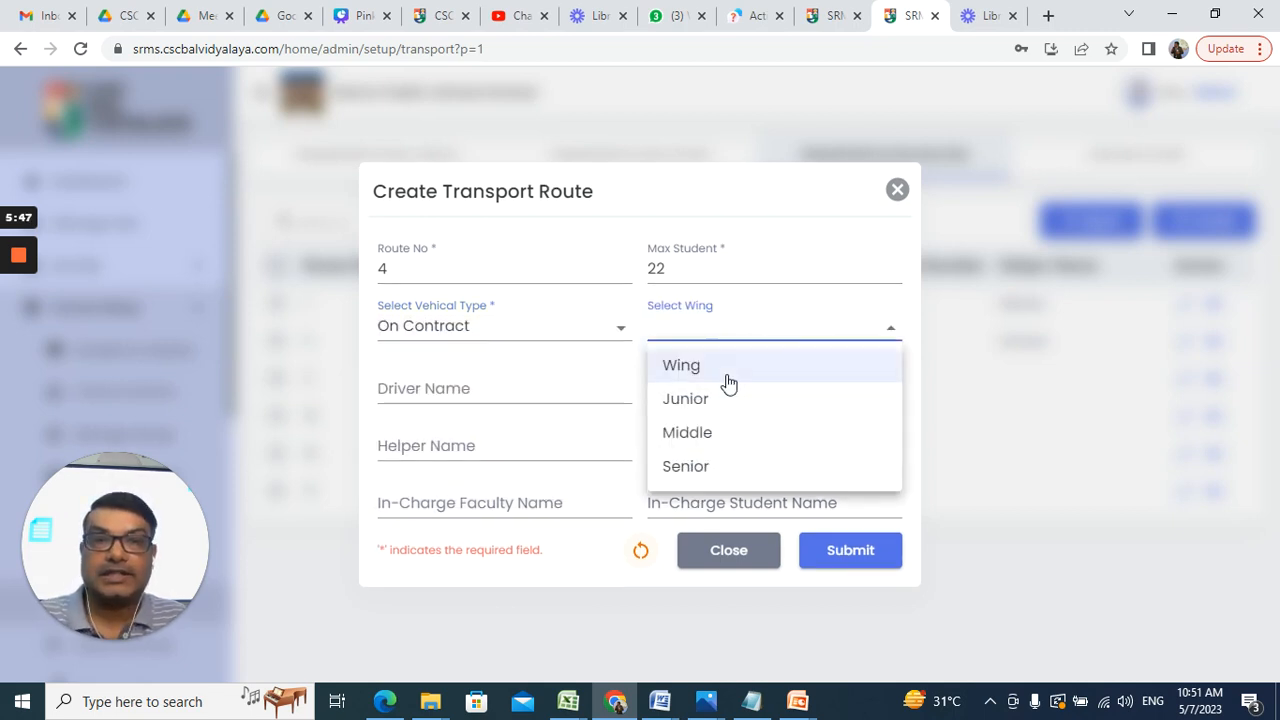
pyautogui.click(720, 400)
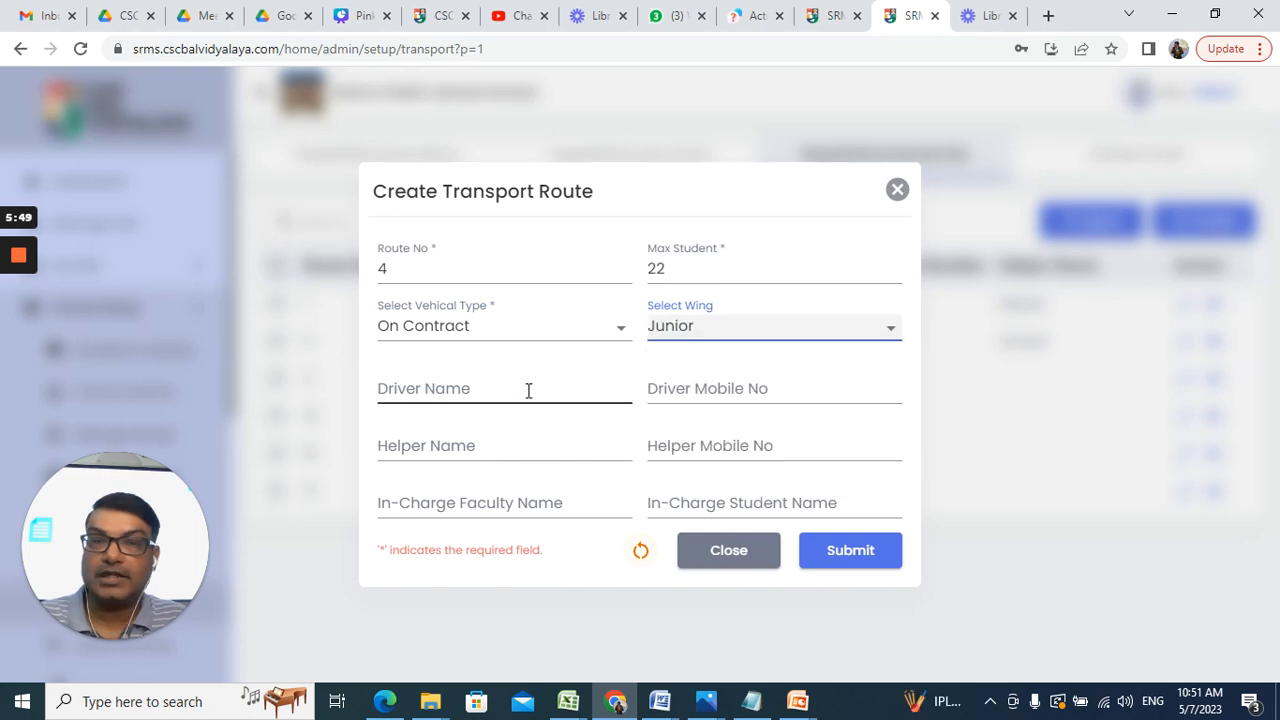
# Step: Enter the driver's name and mobile number and save route 4
pyautogui.click(529, 391)
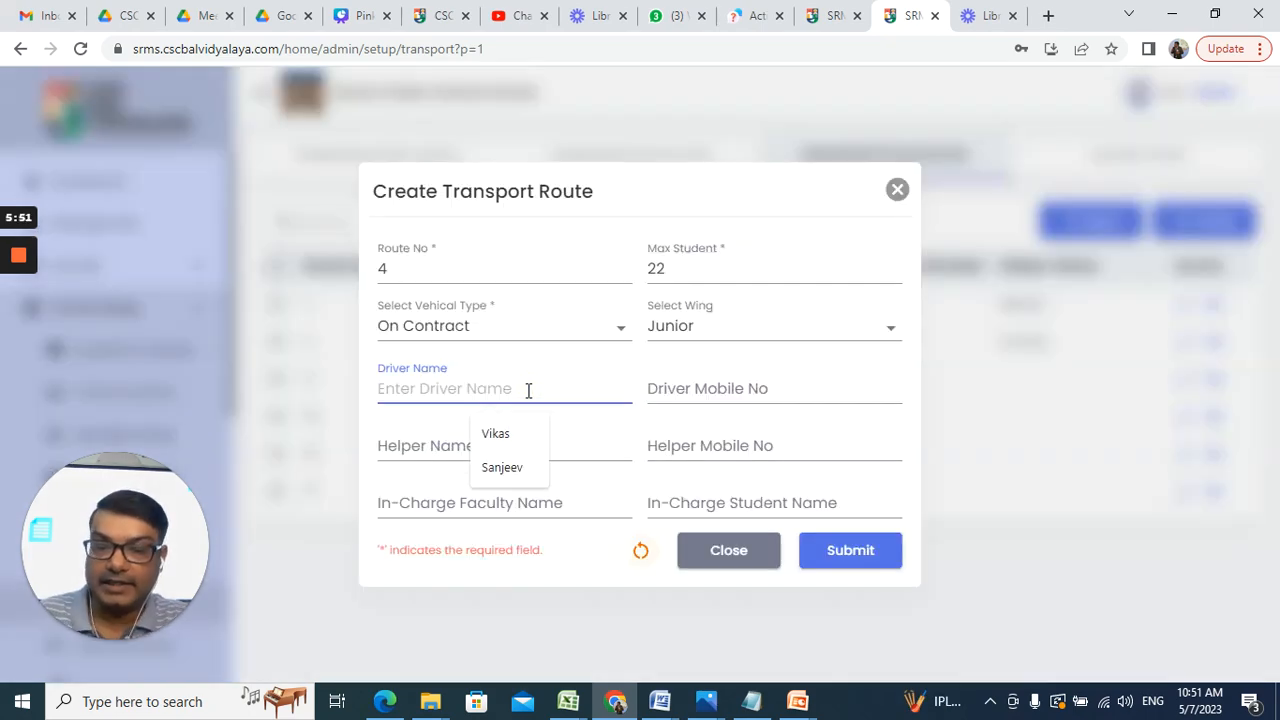
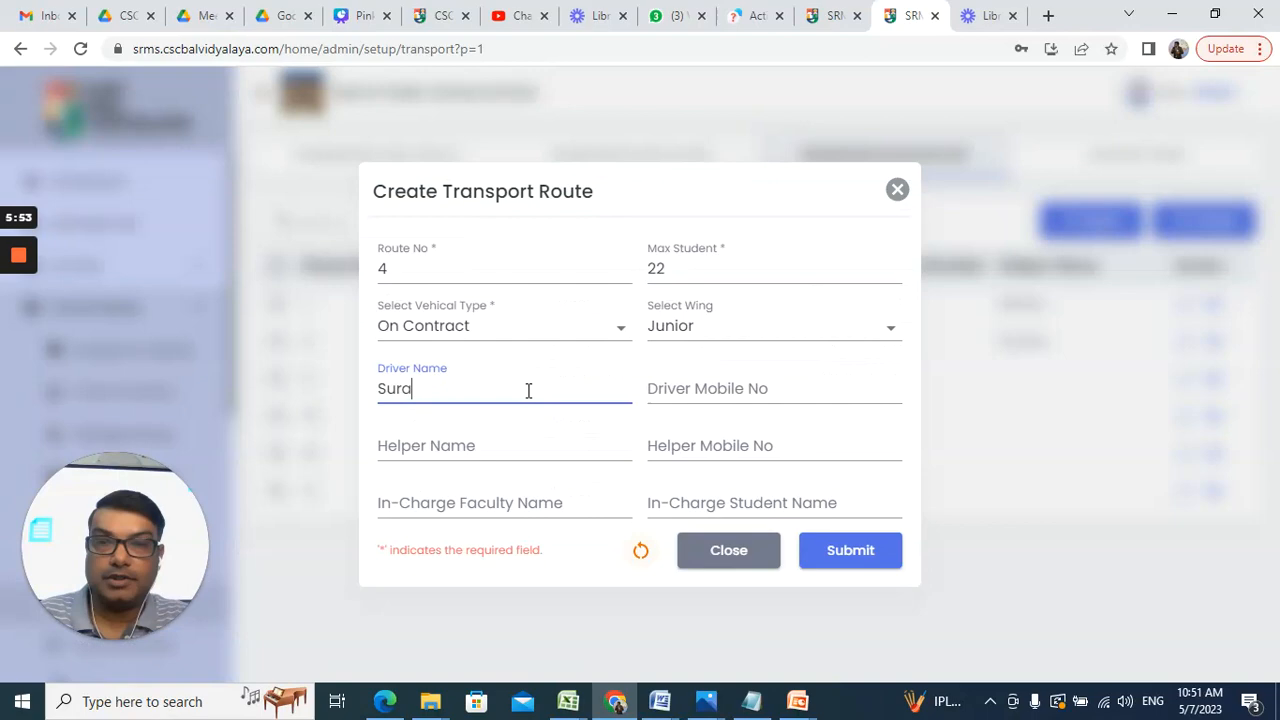
pyautogui.click(800, 391)
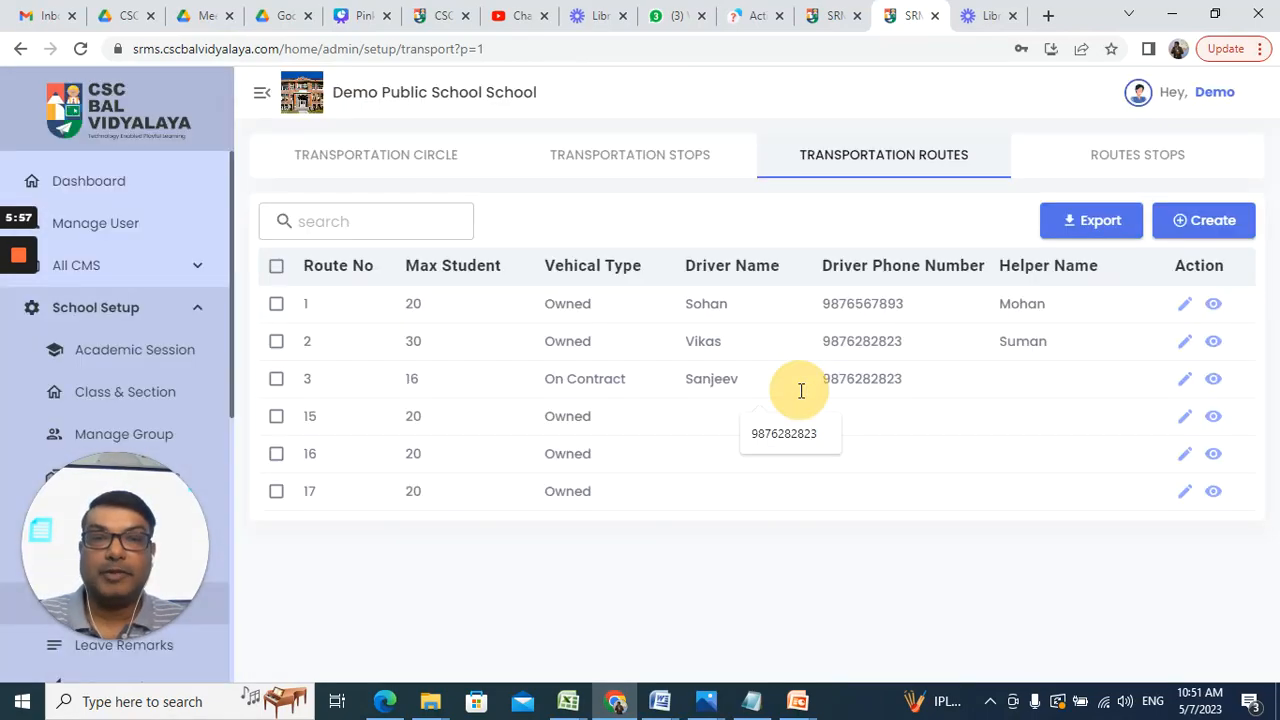
pyautogui.click(792, 437)
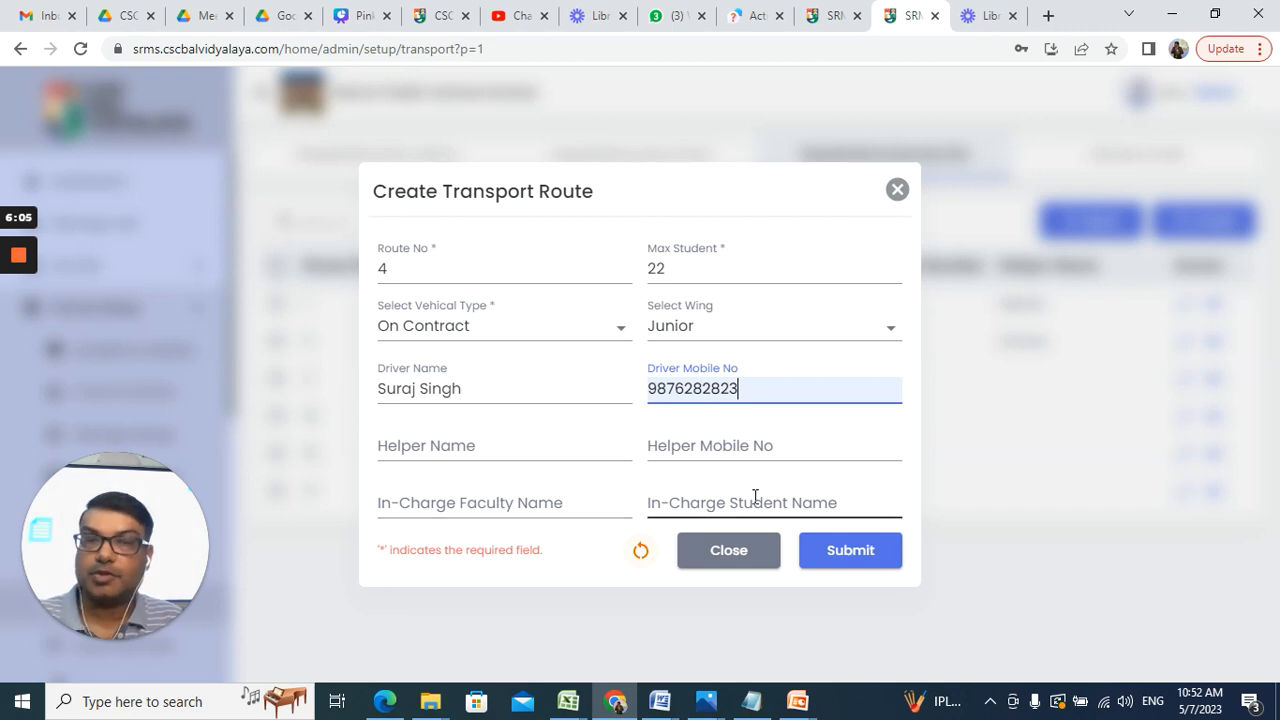
pyautogui.click(850, 556)
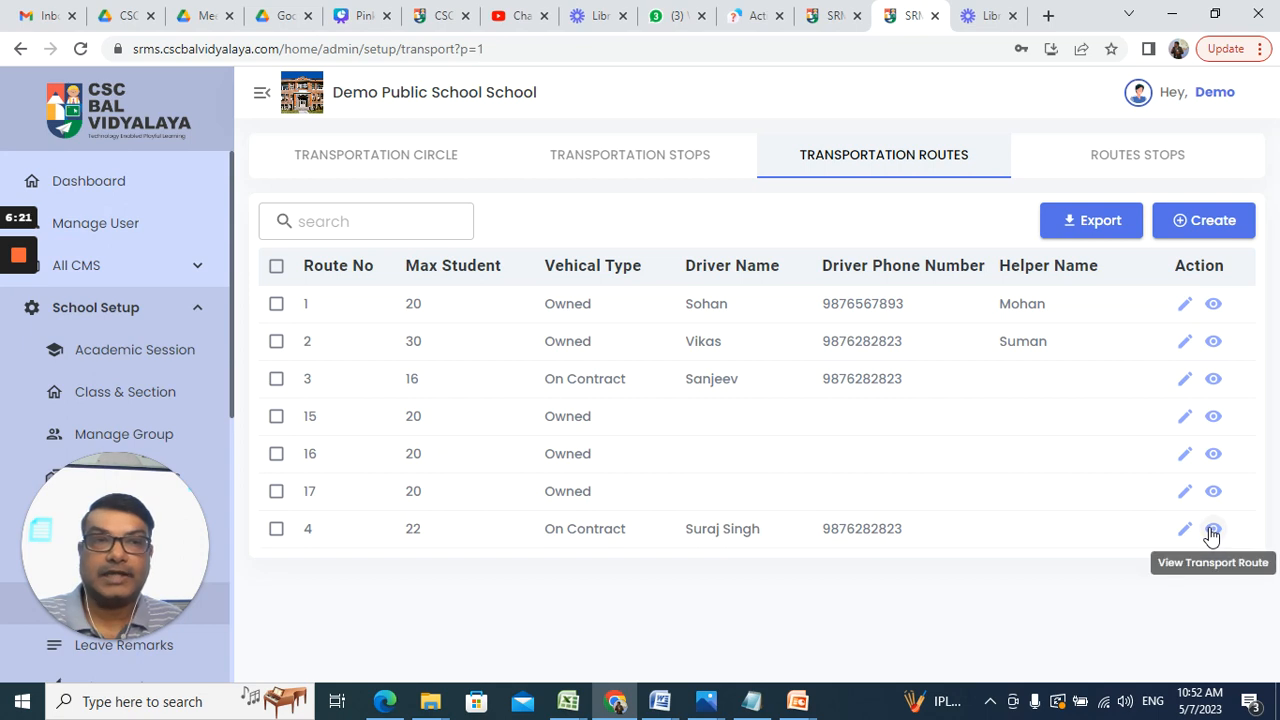
pyautogui.click(1125, 160)
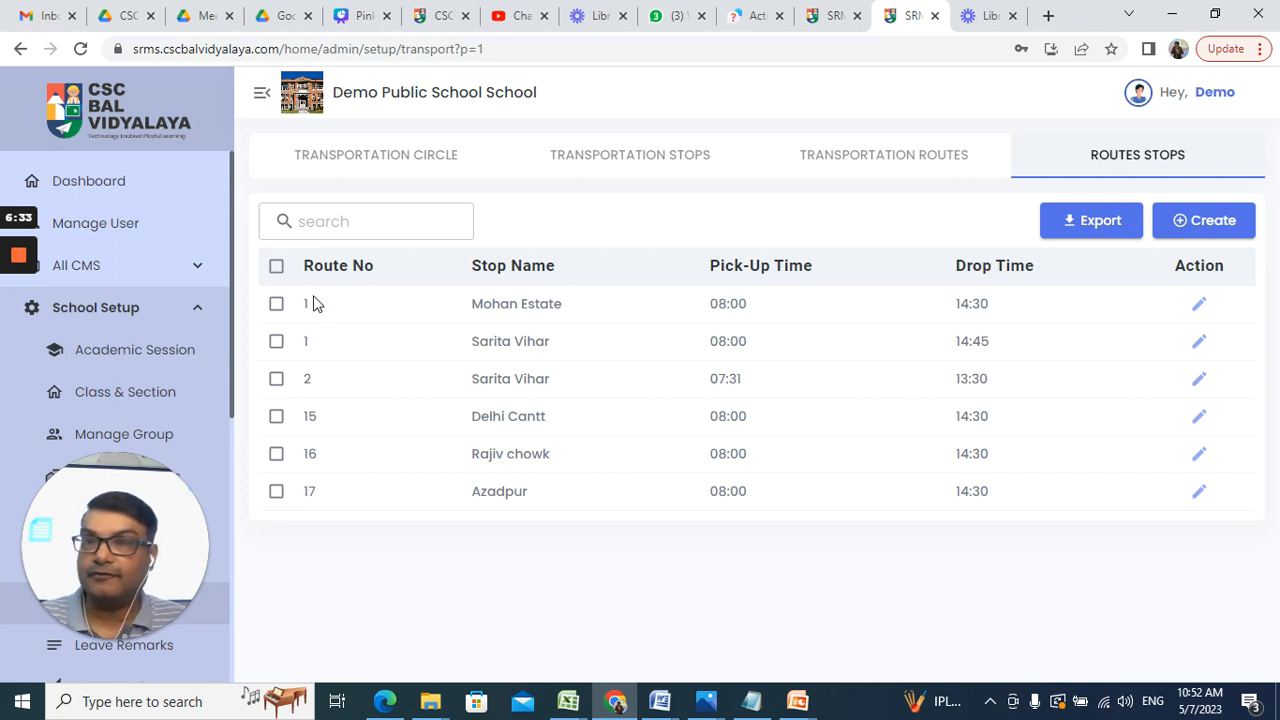
# Step: Start a new route stop for route 4 at the Shabad Dairy stop
pyautogui.click(1212, 232)
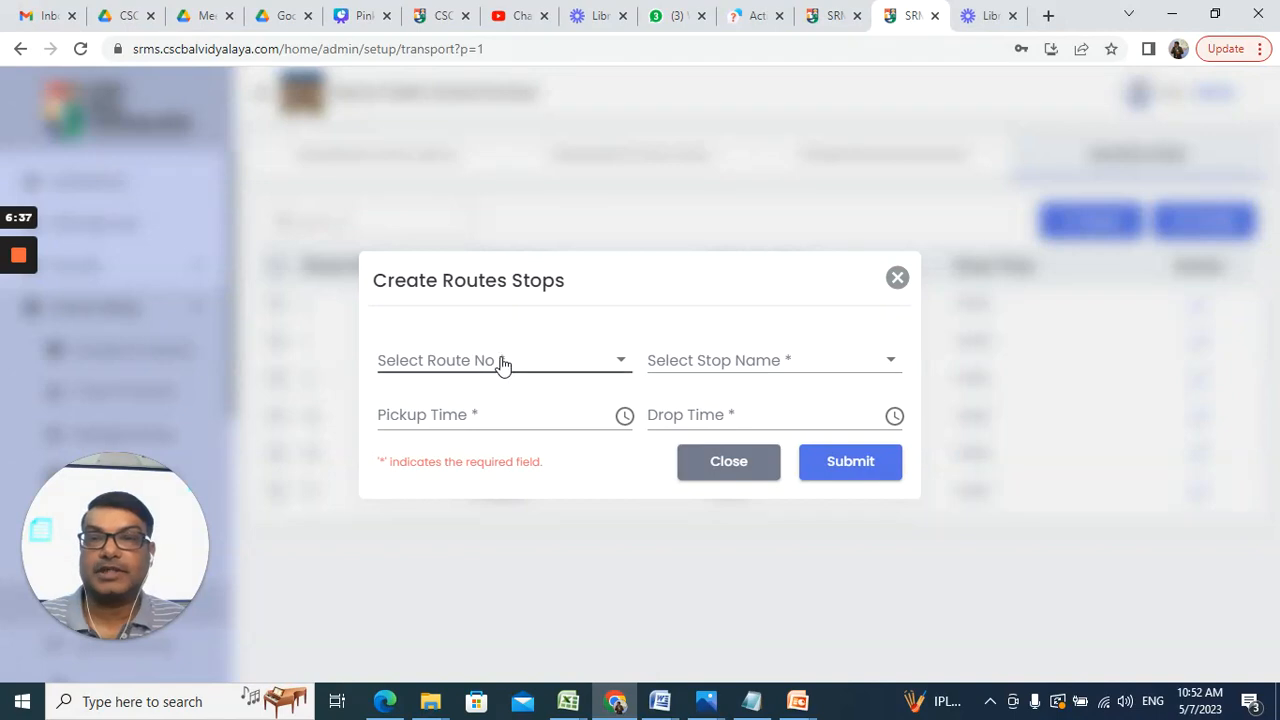
pyautogui.click(502, 364)
pyautogui.click(410, 637)
pyautogui.click(716, 356)
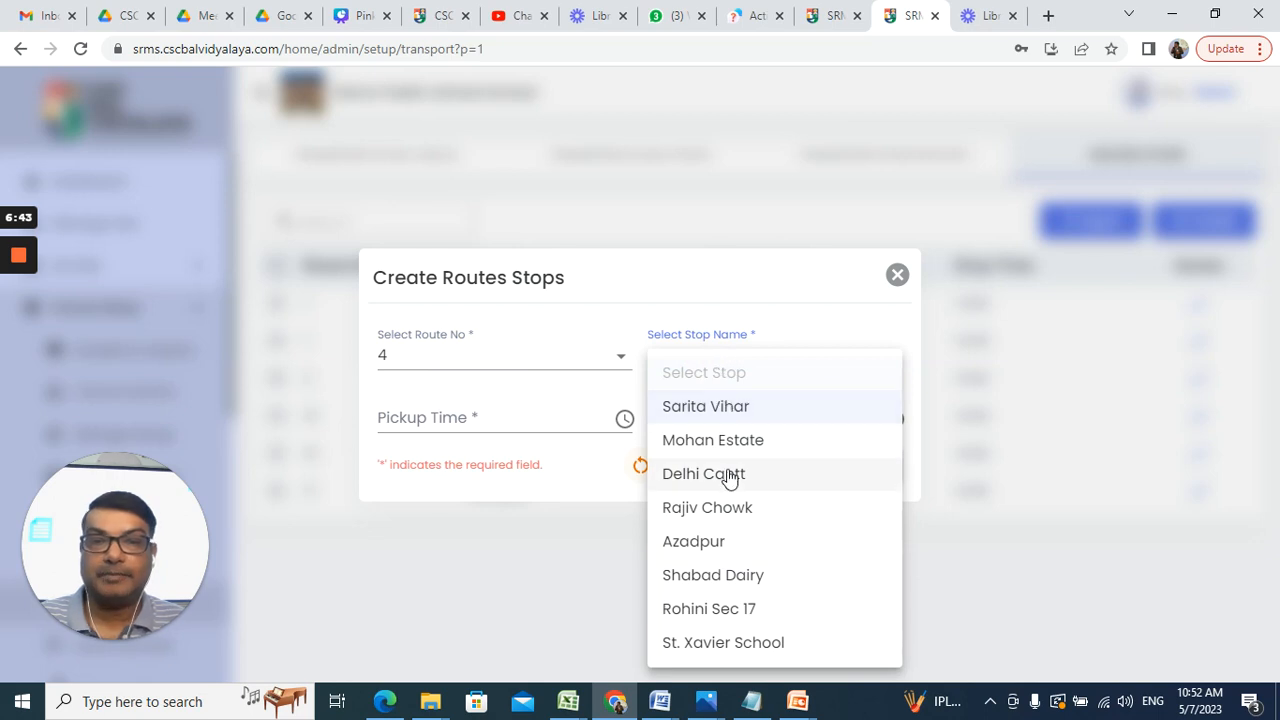
pyautogui.click(749, 578)
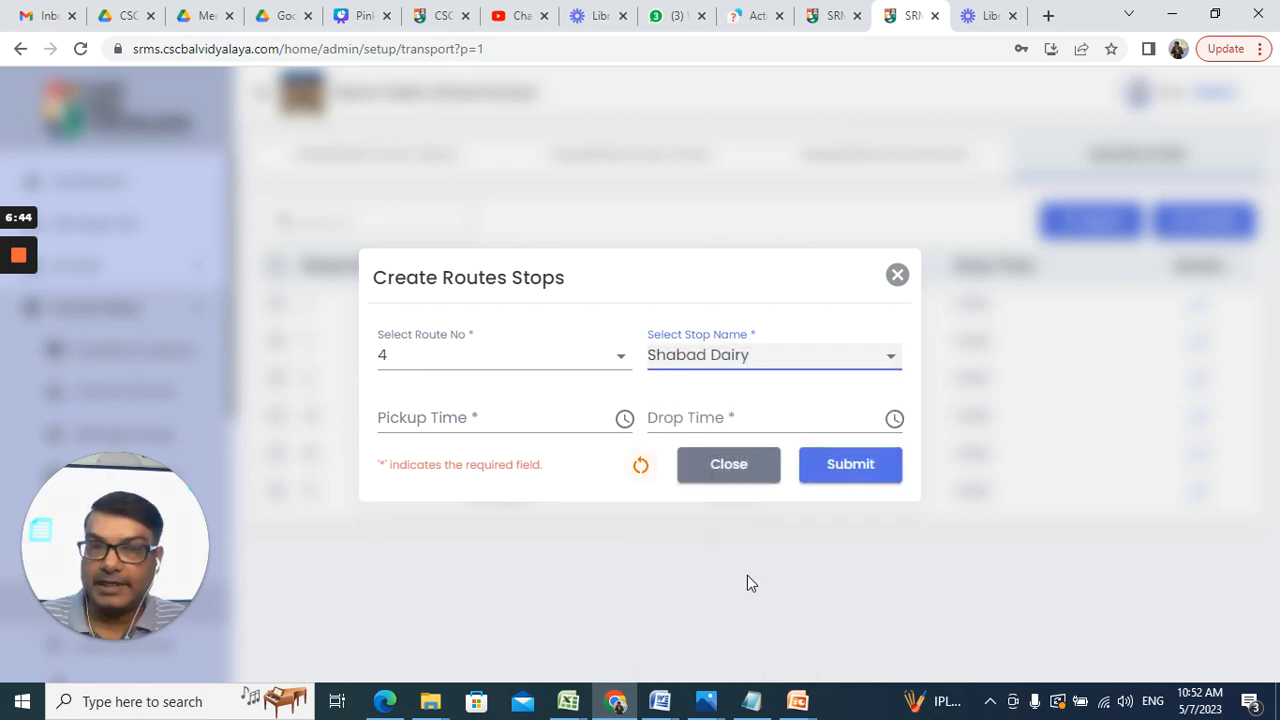
# Step: Set the pickup time to 07:21 AM
pyautogui.click(478, 421)
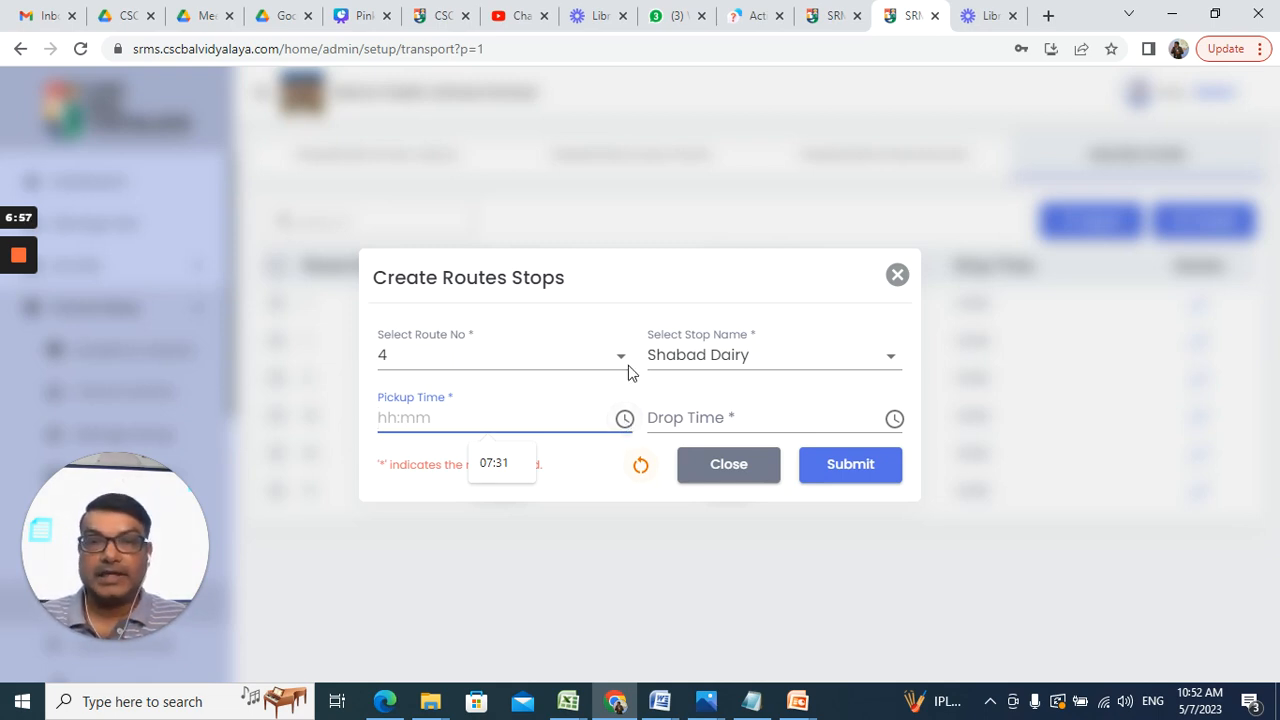
pyautogui.click(624, 419)
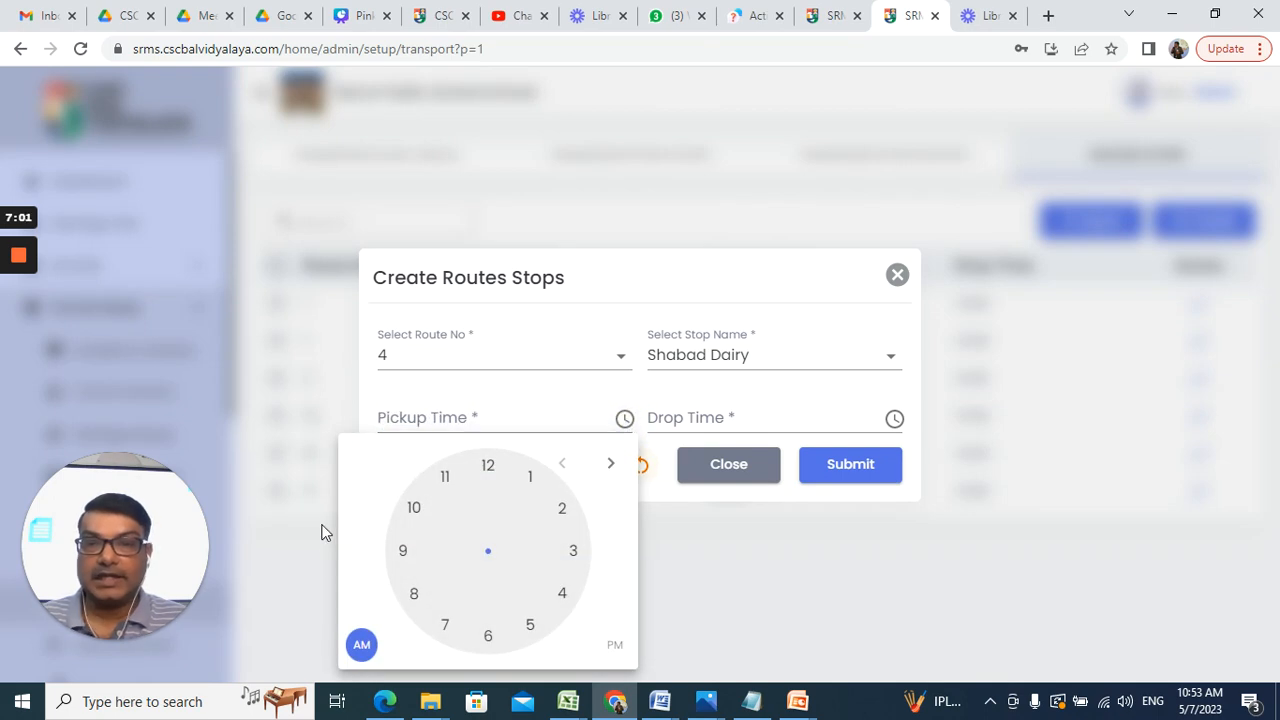
pyautogui.click(617, 647)
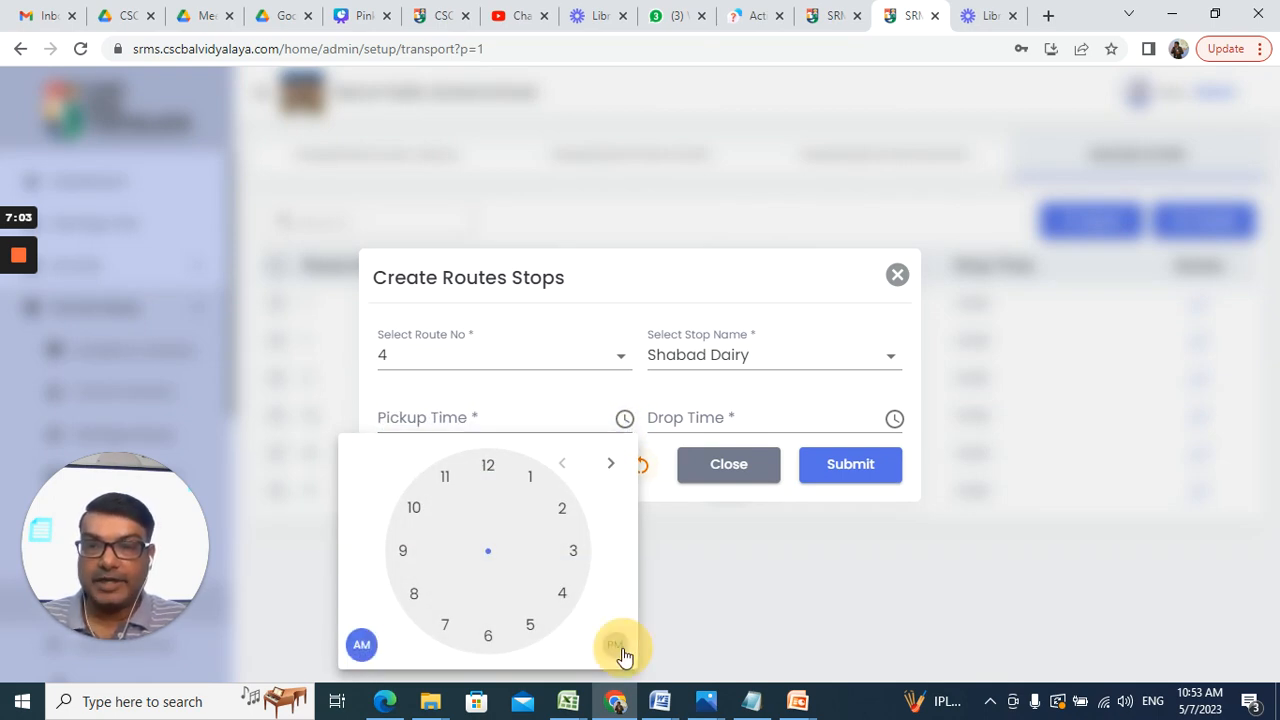
pyautogui.click(362, 647)
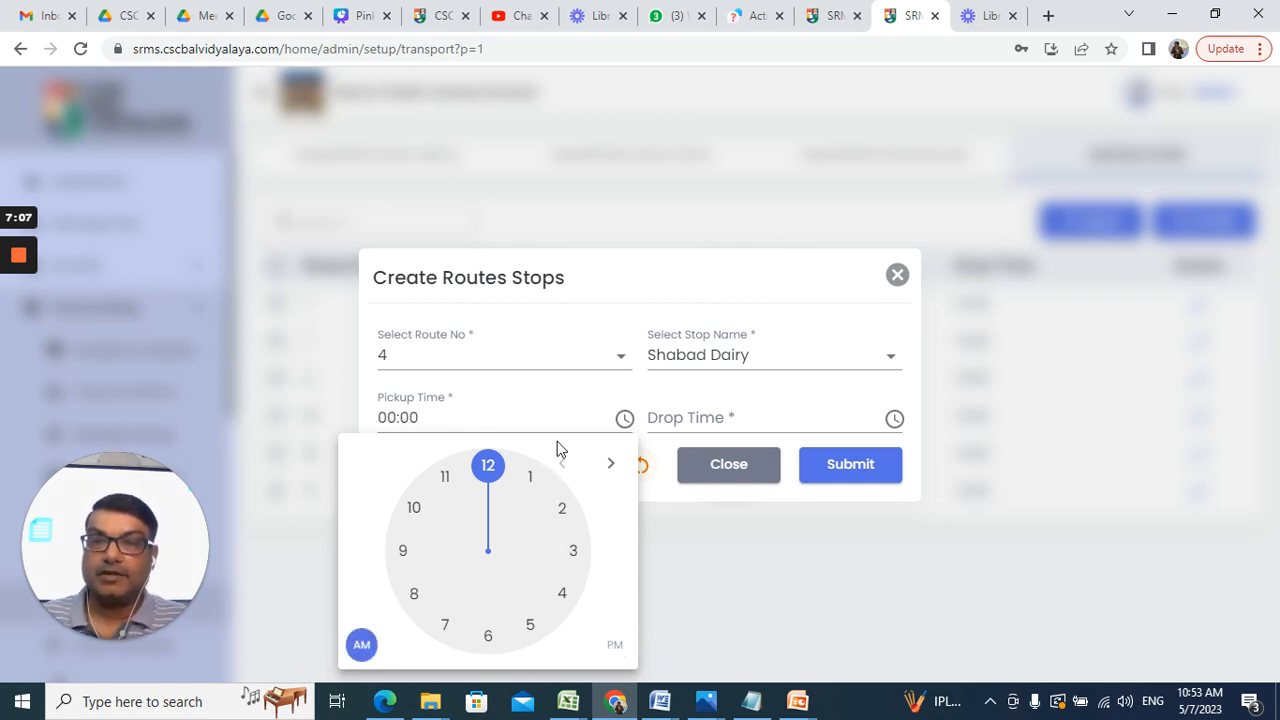
pyautogui.click(447, 627)
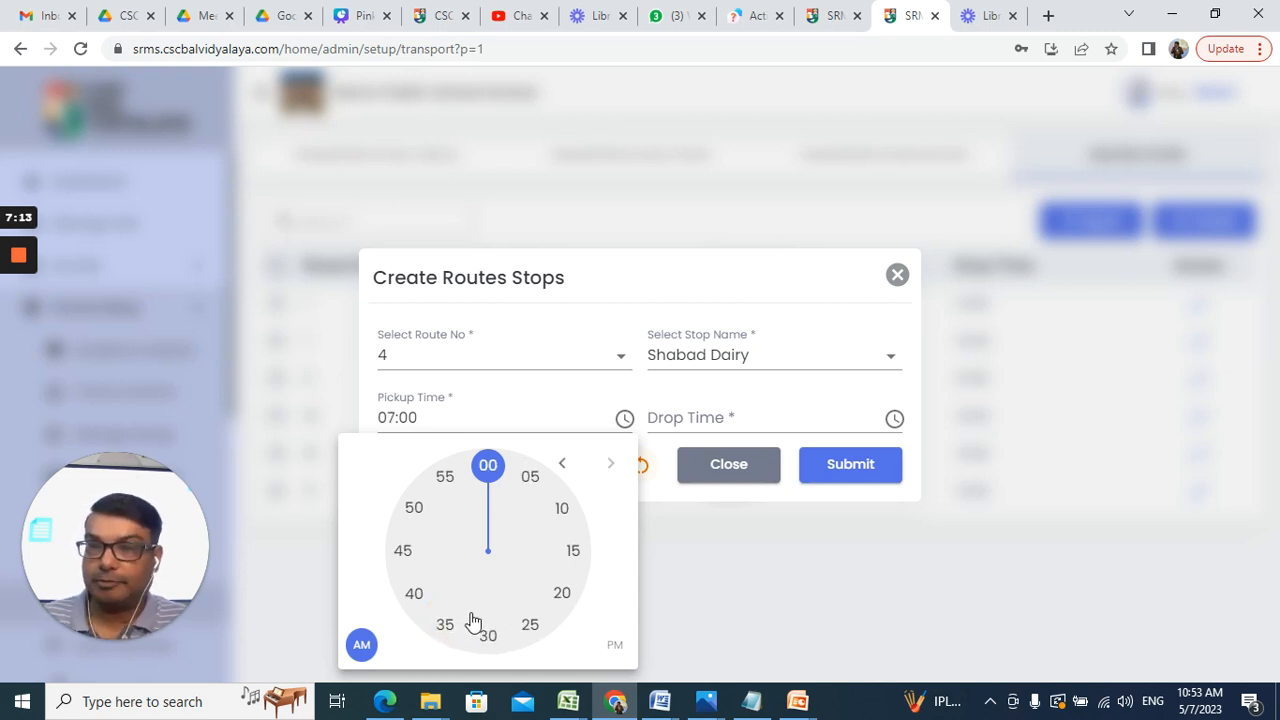
pyautogui.click(551, 596)
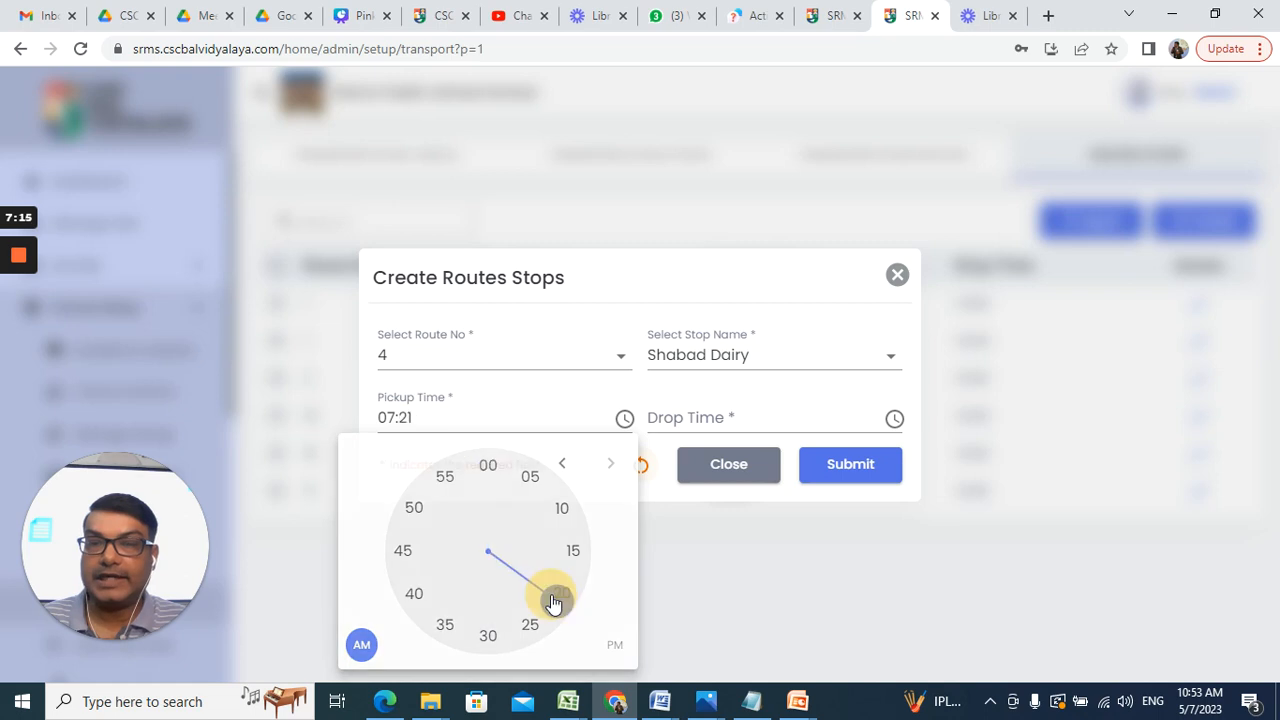
pyautogui.click(624, 420)
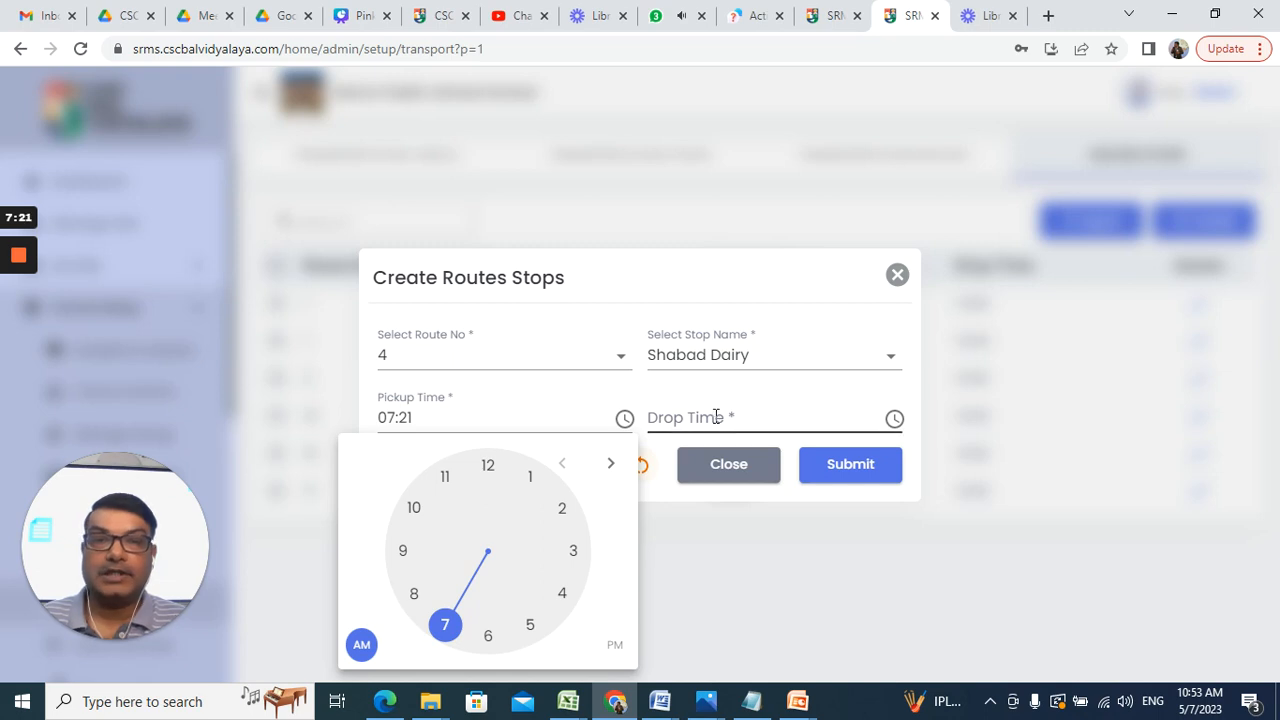
# Step: Set the drop time to 14:05 and submit the route stop
pyautogui.click(894, 420)
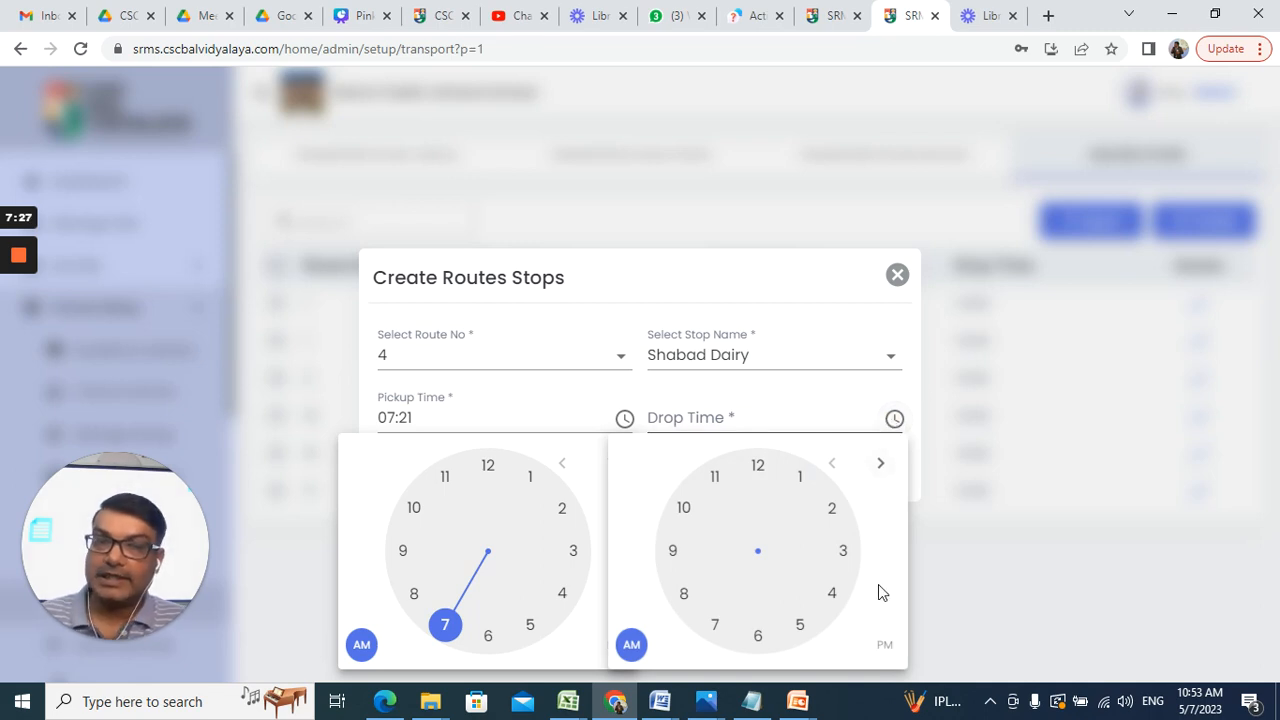
pyautogui.click(886, 648)
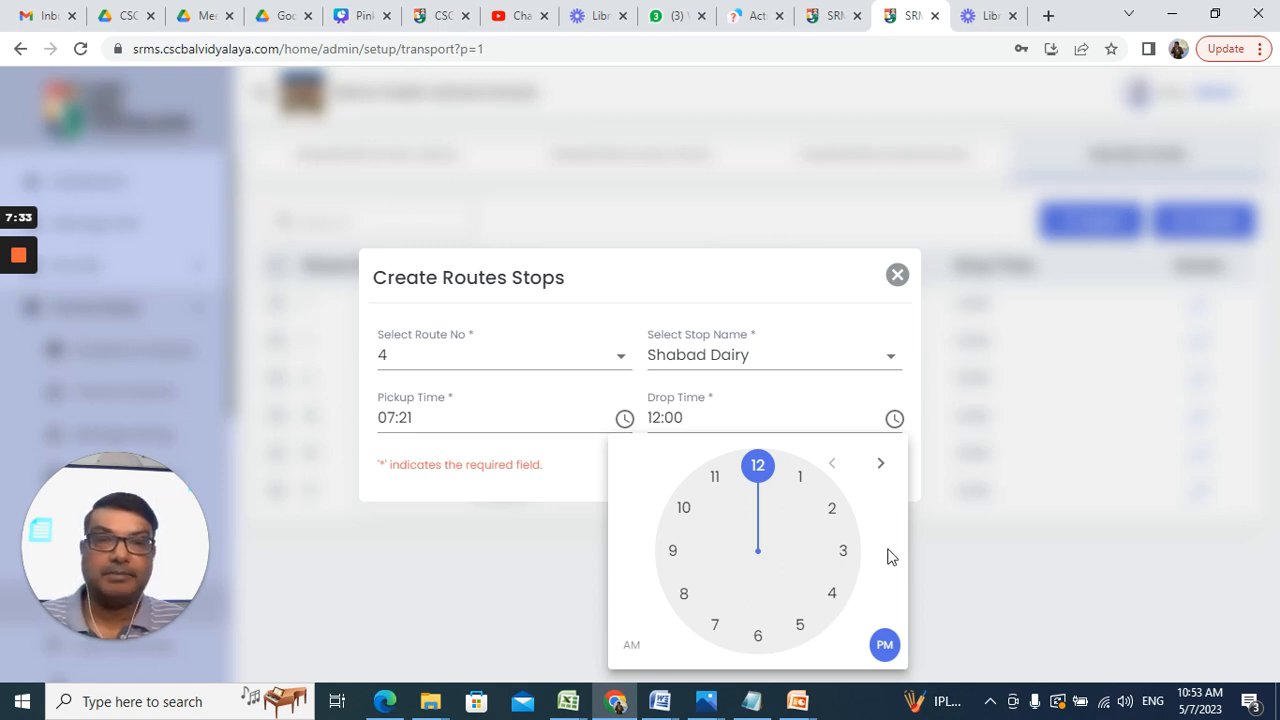
pyautogui.click(830, 510)
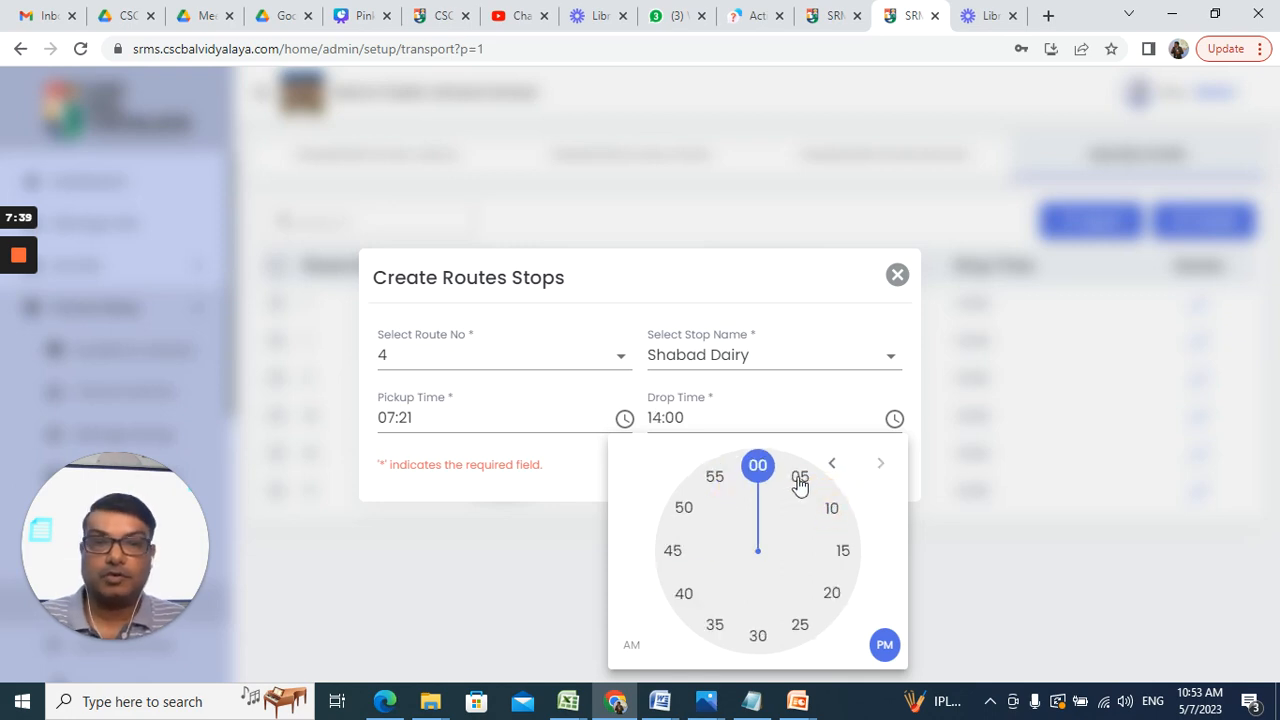
pyautogui.click(799, 479)
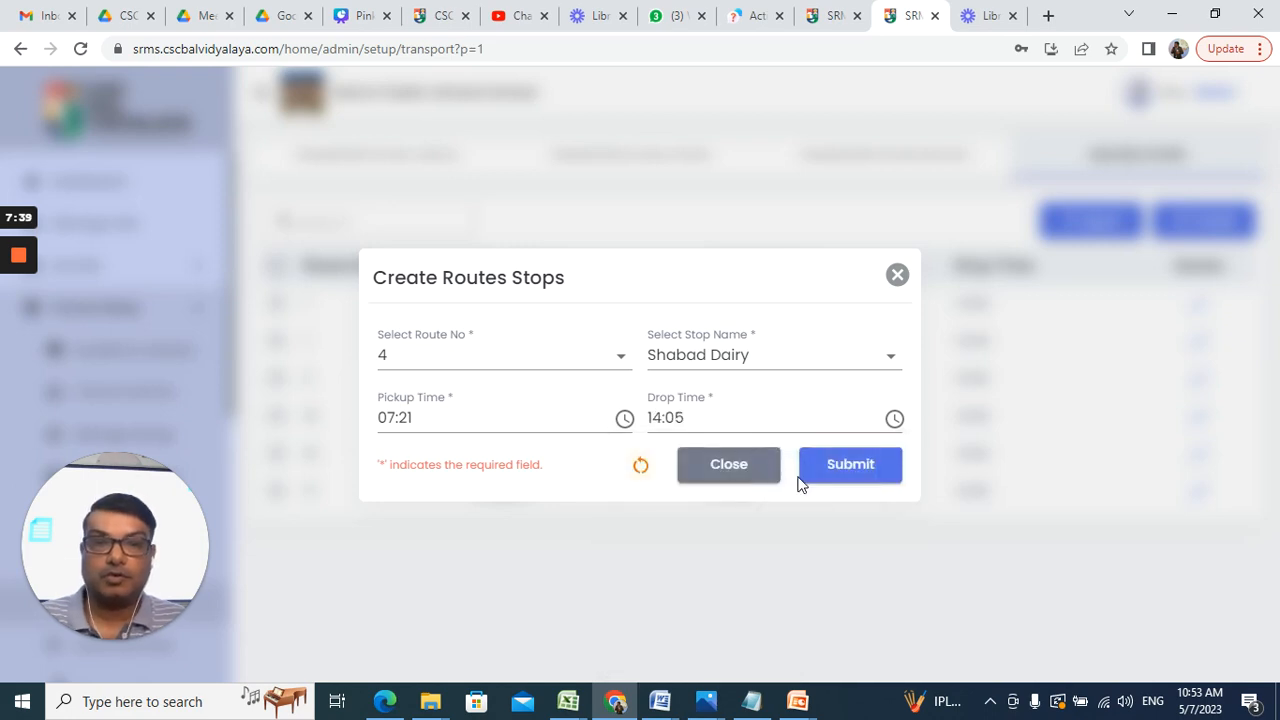
pyautogui.click(851, 468)
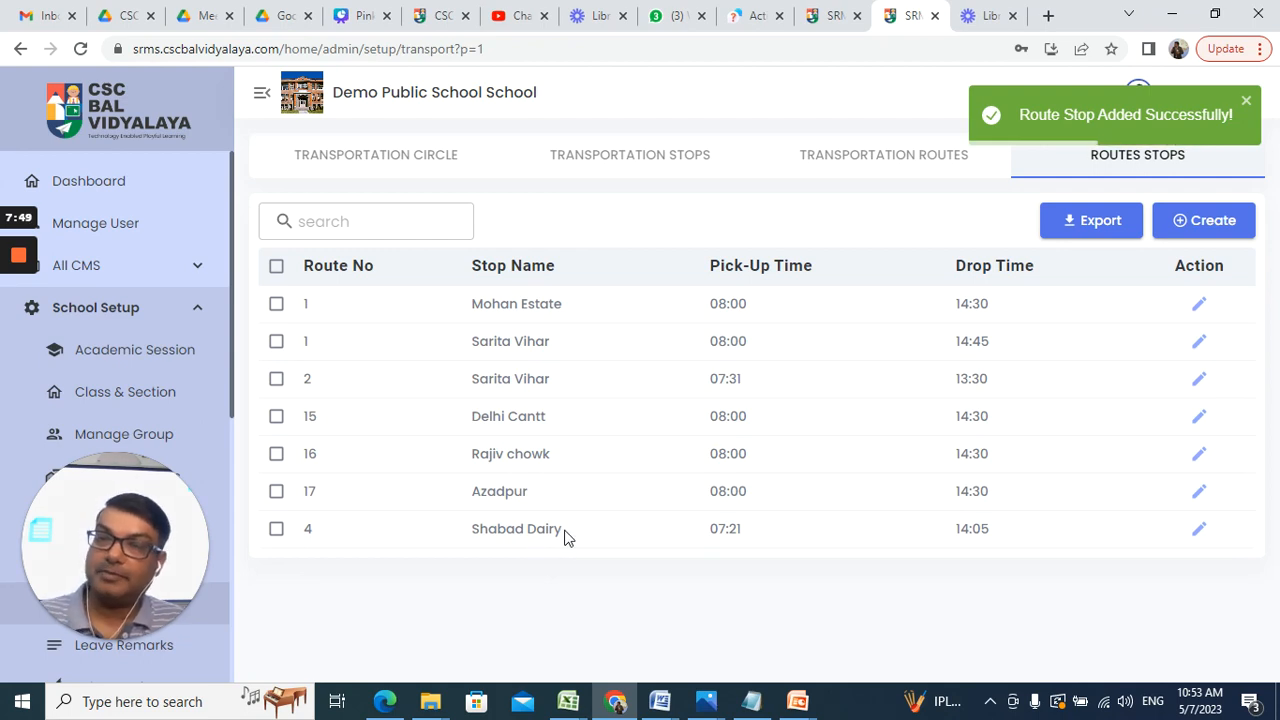
# Step: Start a new route stop on route 4 at Rohini Sec 17
pyautogui.click(1212, 222)
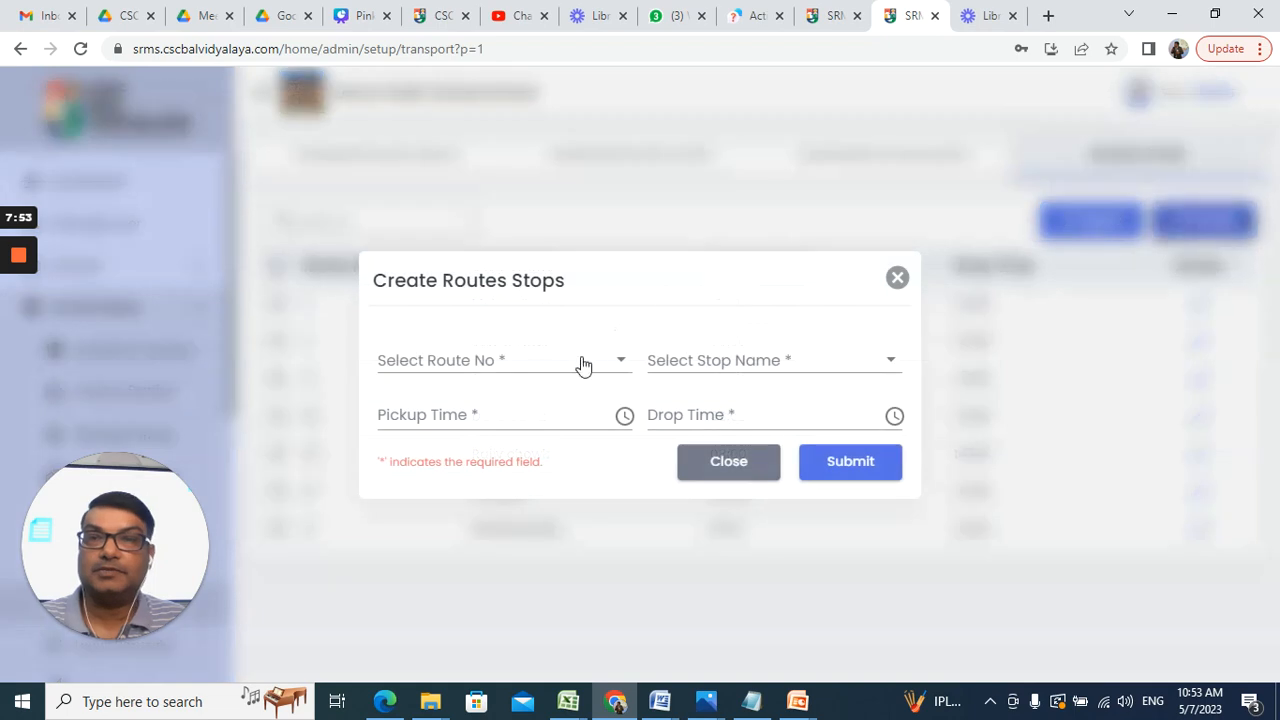
pyautogui.click(580, 362)
pyautogui.click(495, 633)
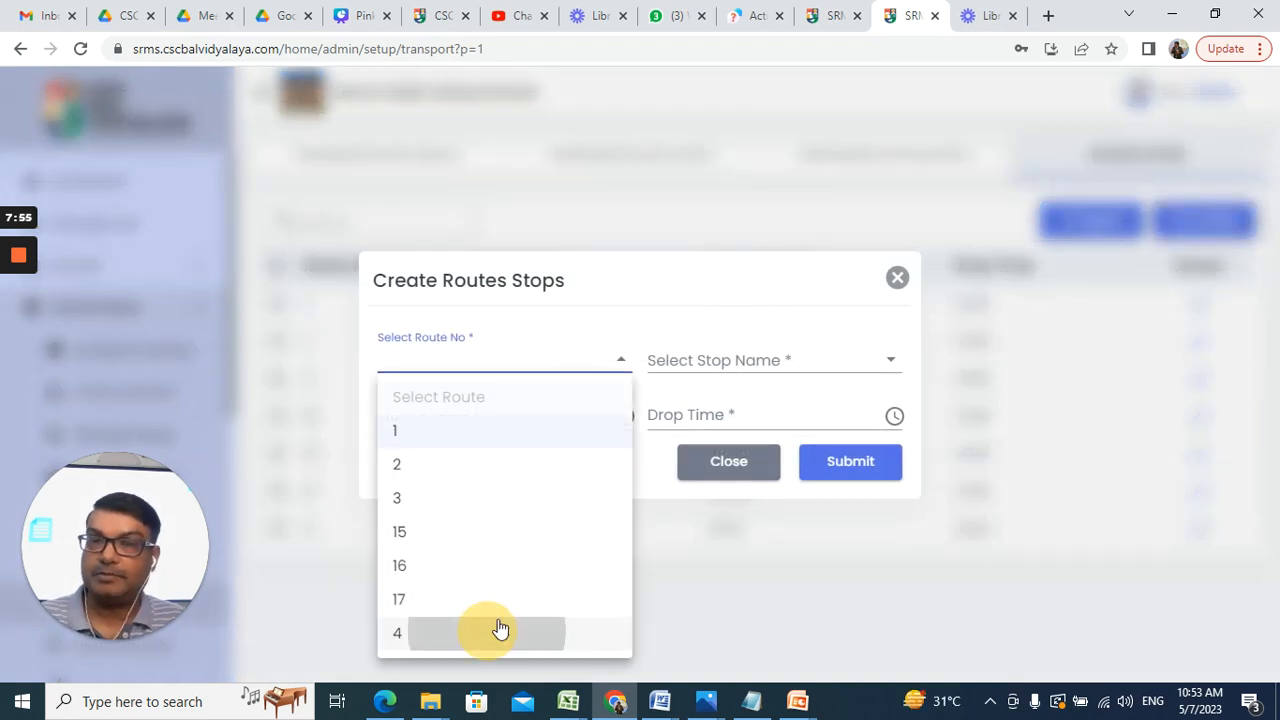
pyautogui.click(727, 368)
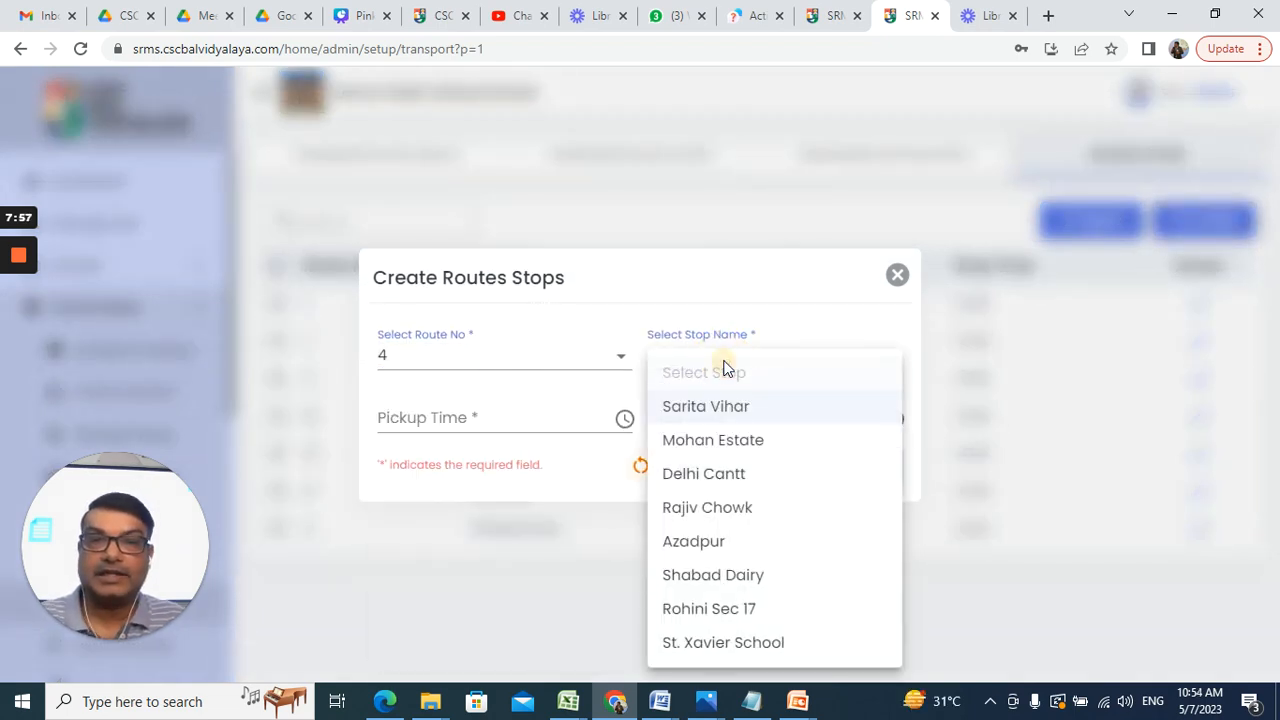
pyautogui.click(725, 610)
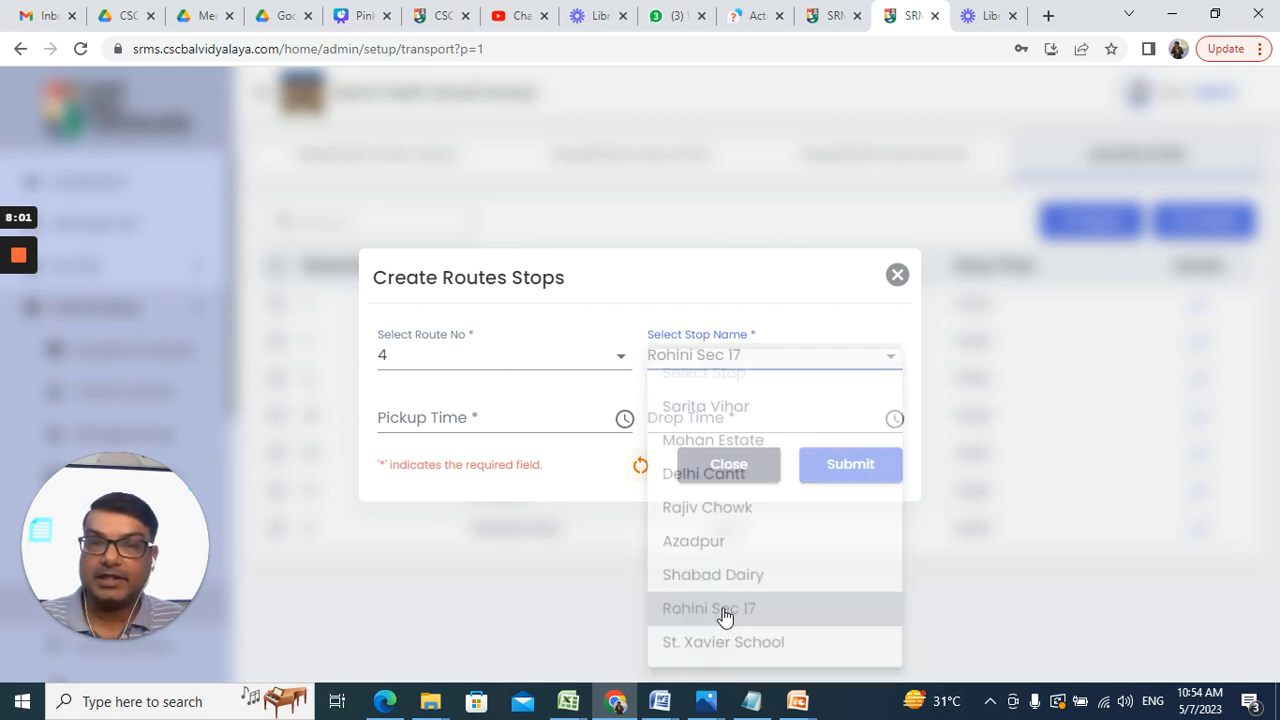
# Step: Set pickup to 07:35 AM and drop to 14:06, then submit the stop
pyautogui.click(514, 418)
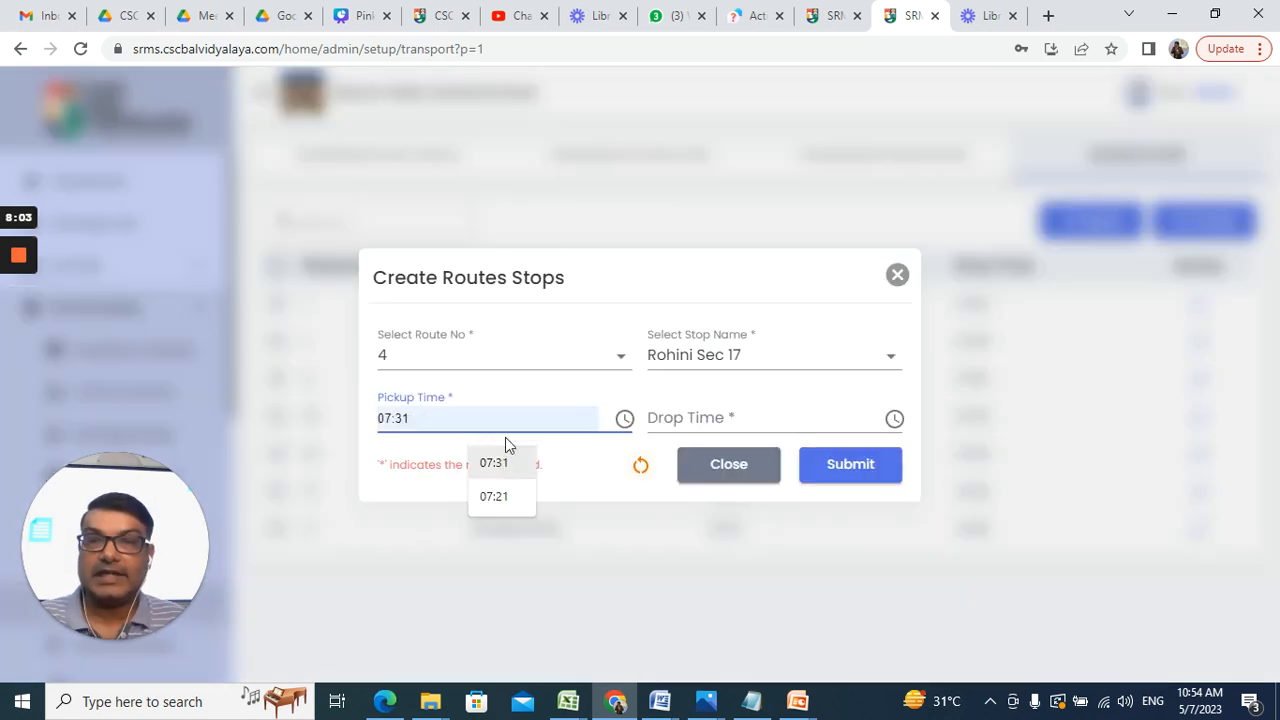
pyautogui.click(625, 420)
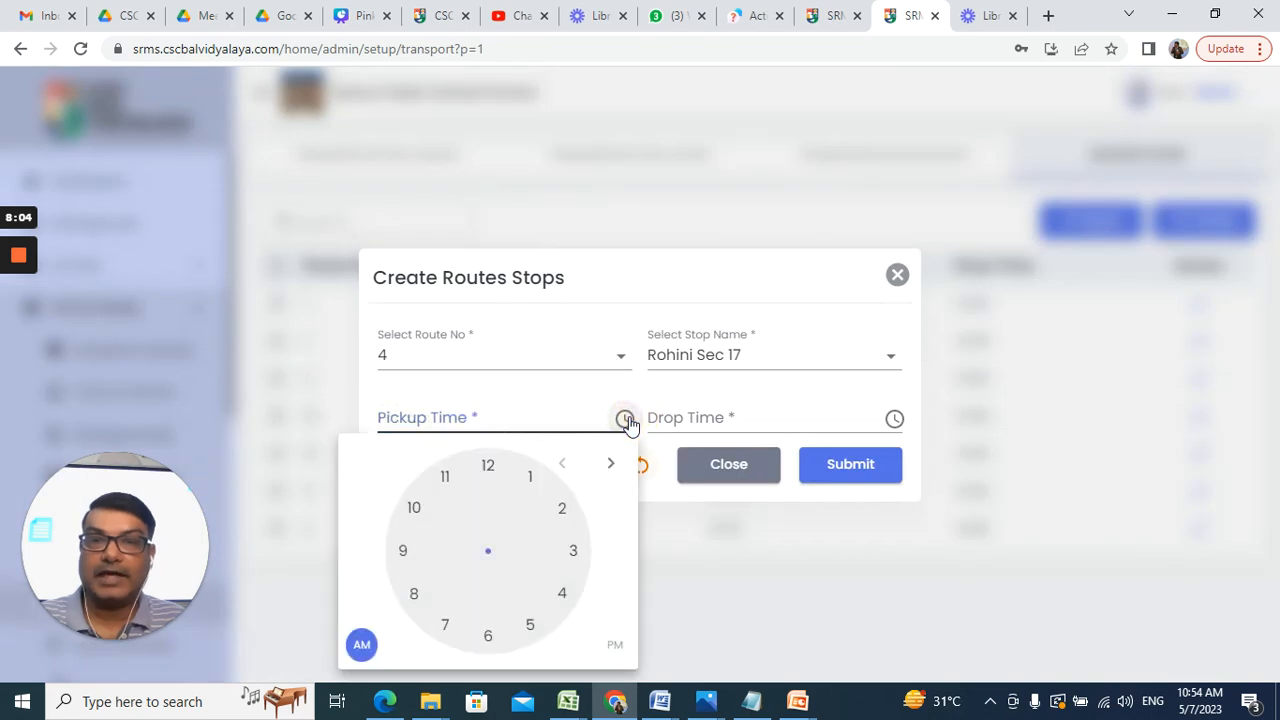
pyautogui.click(358, 643)
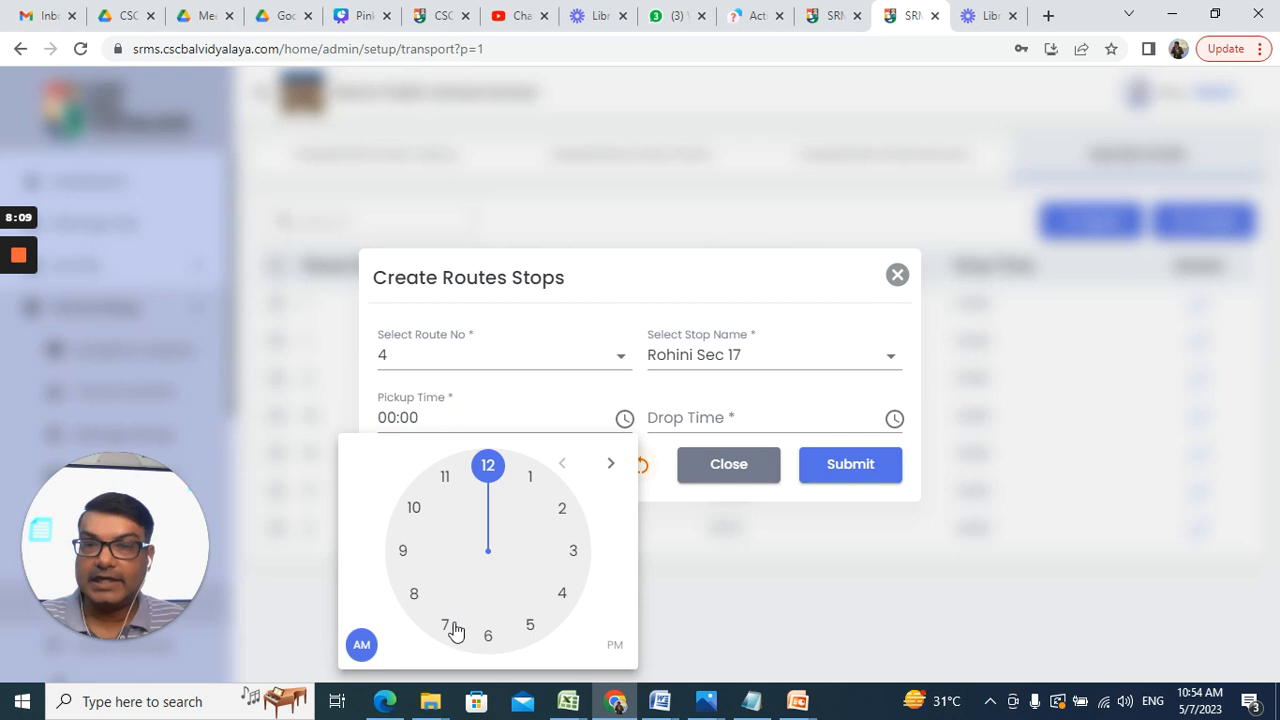
pyautogui.click(446, 626)
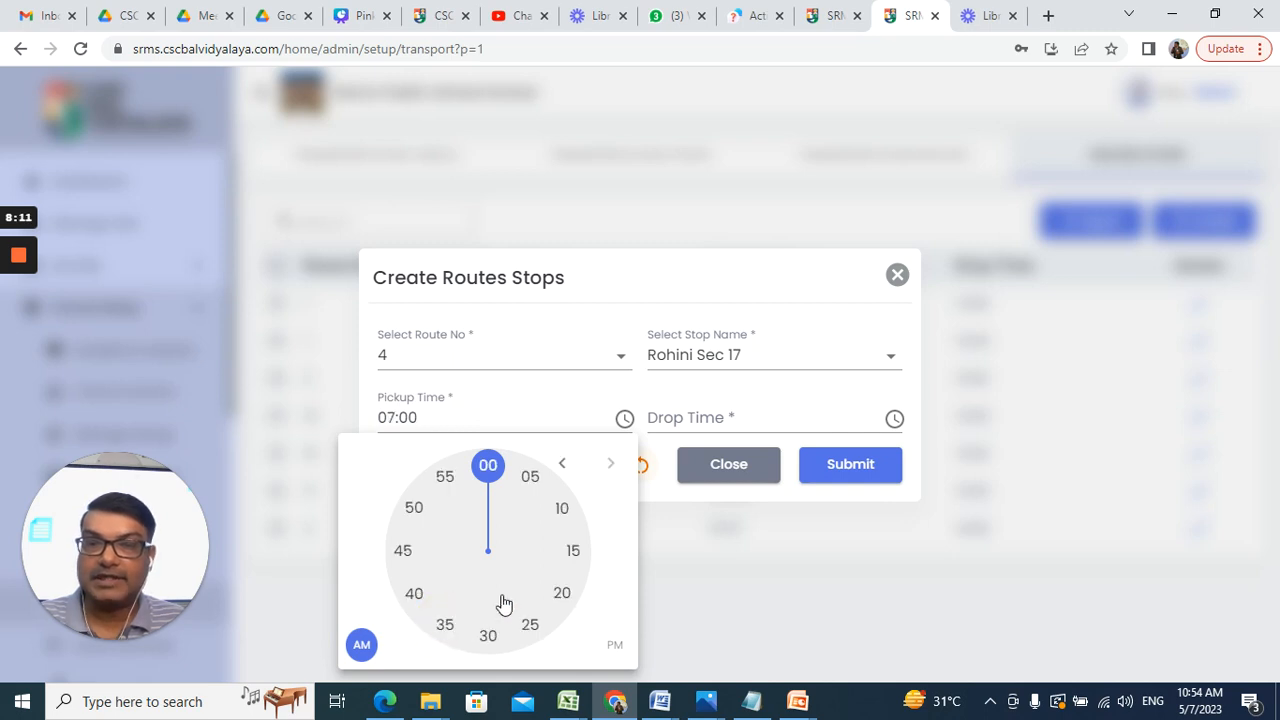
pyautogui.click(446, 627)
pyautogui.click(893, 420)
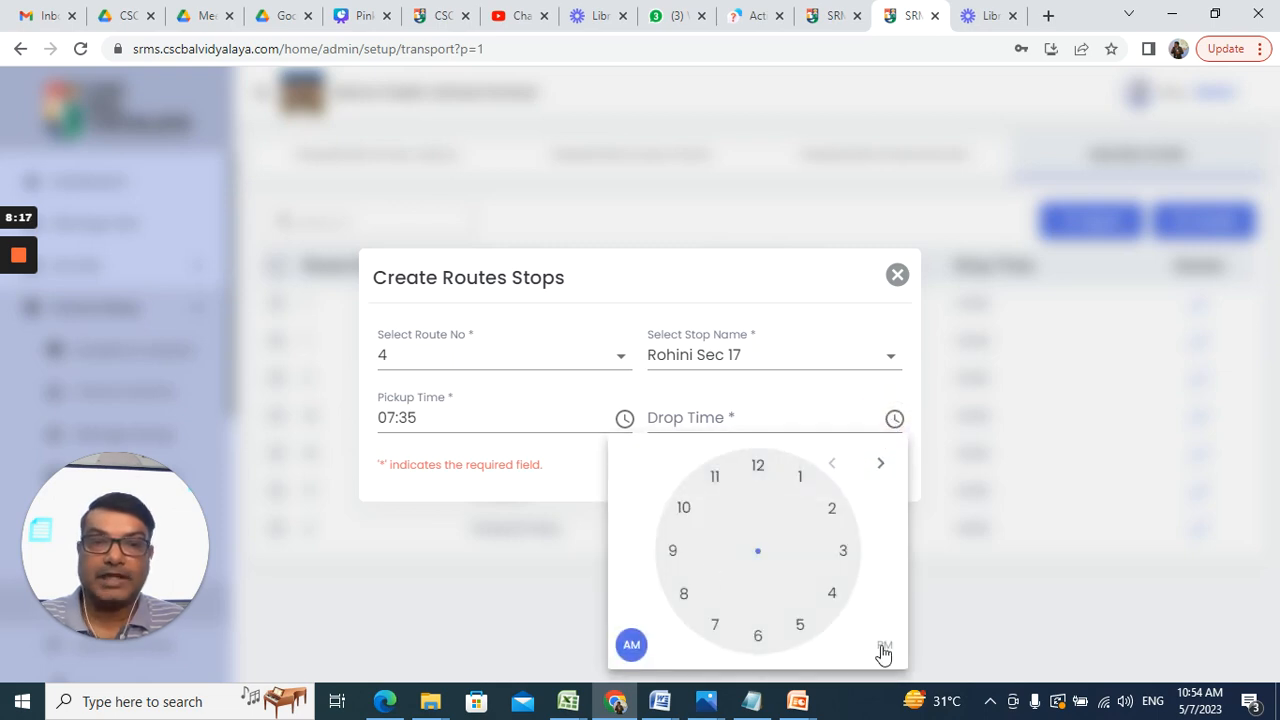
pyautogui.click(884, 646)
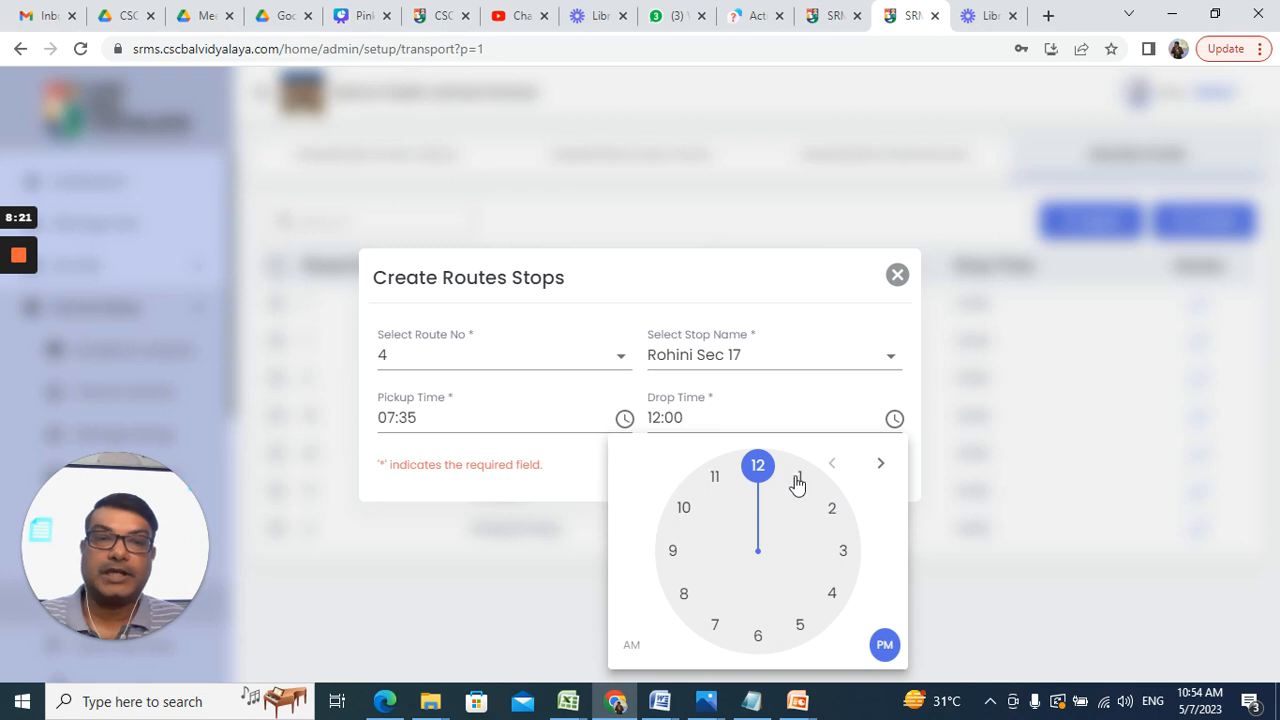
pyautogui.click(831, 507)
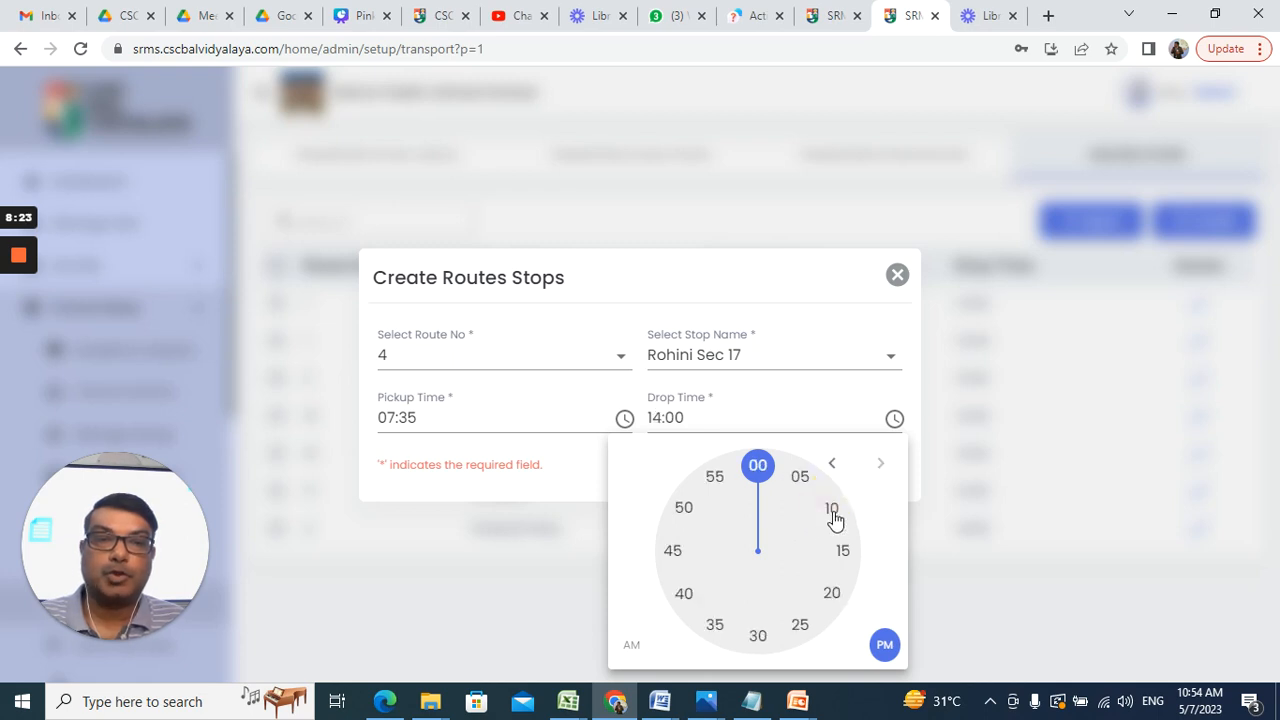
pyautogui.click(808, 482)
pyautogui.click(852, 468)
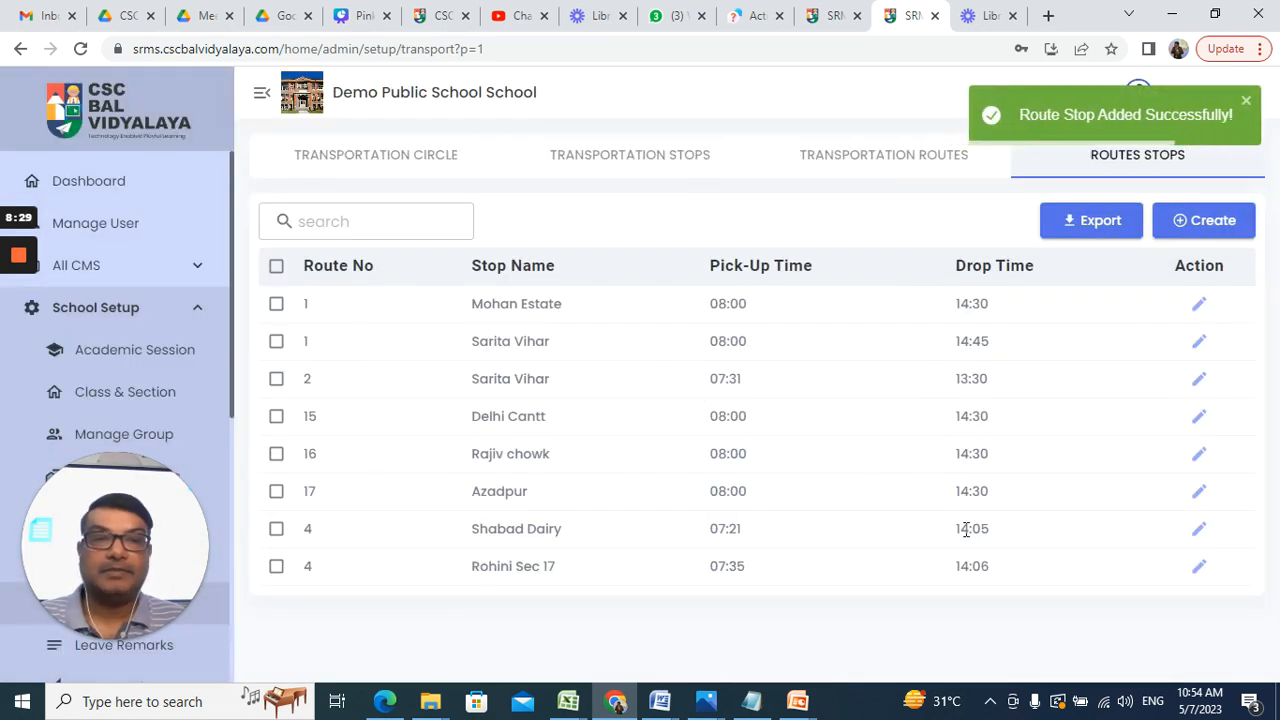
# Step: Edit the Rohini Sec 17 stop so its drop time is 14:25 and save
pyautogui.click(1199, 566)
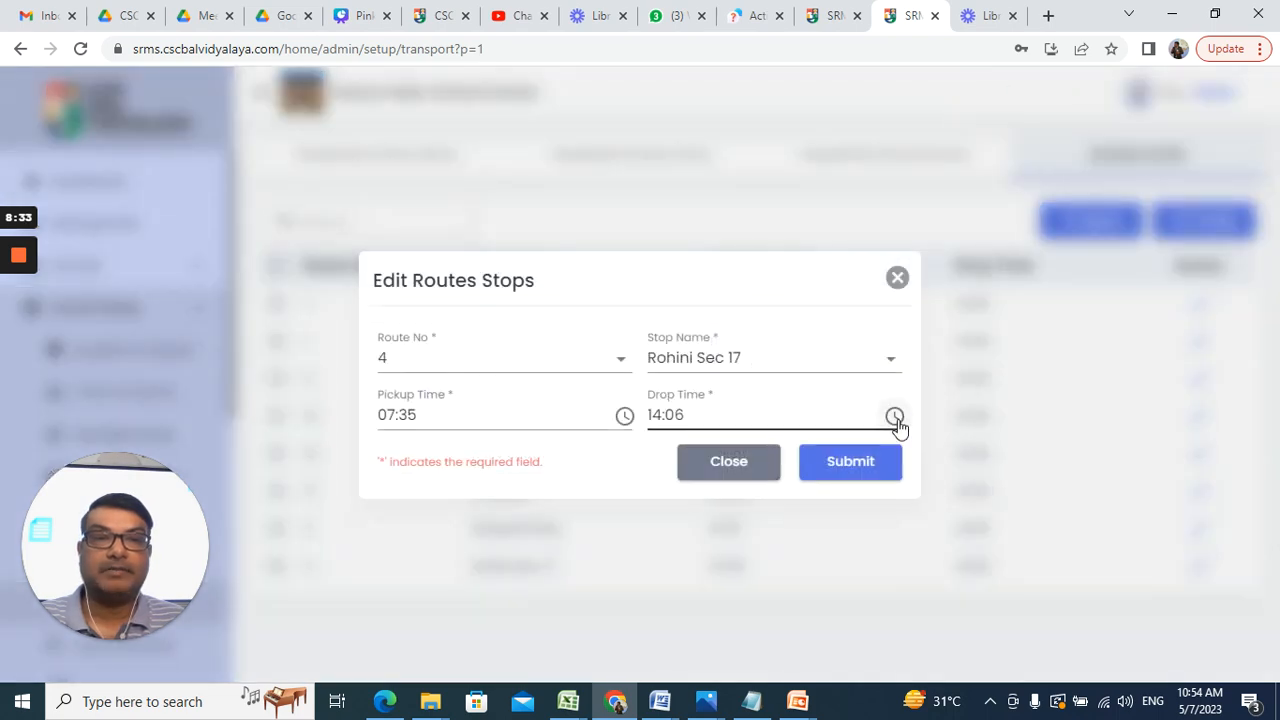
pyautogui.click(894, 416)
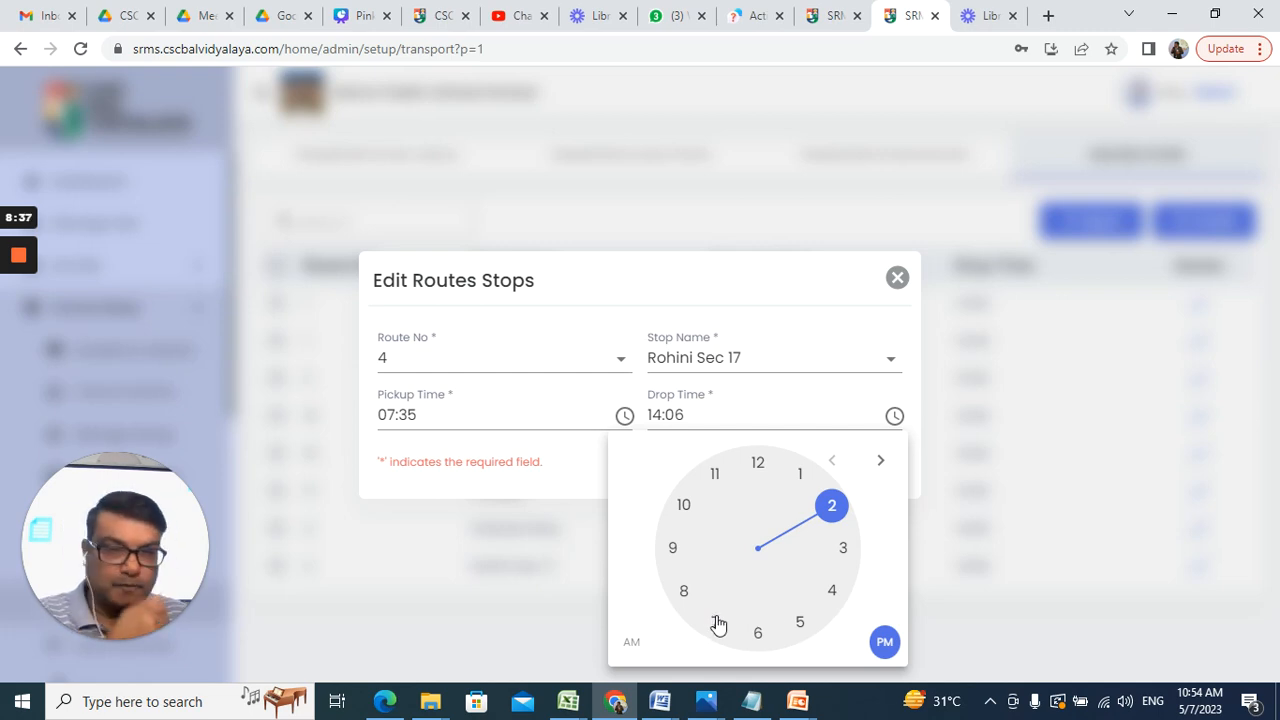
pyautogui.click(800, 626)
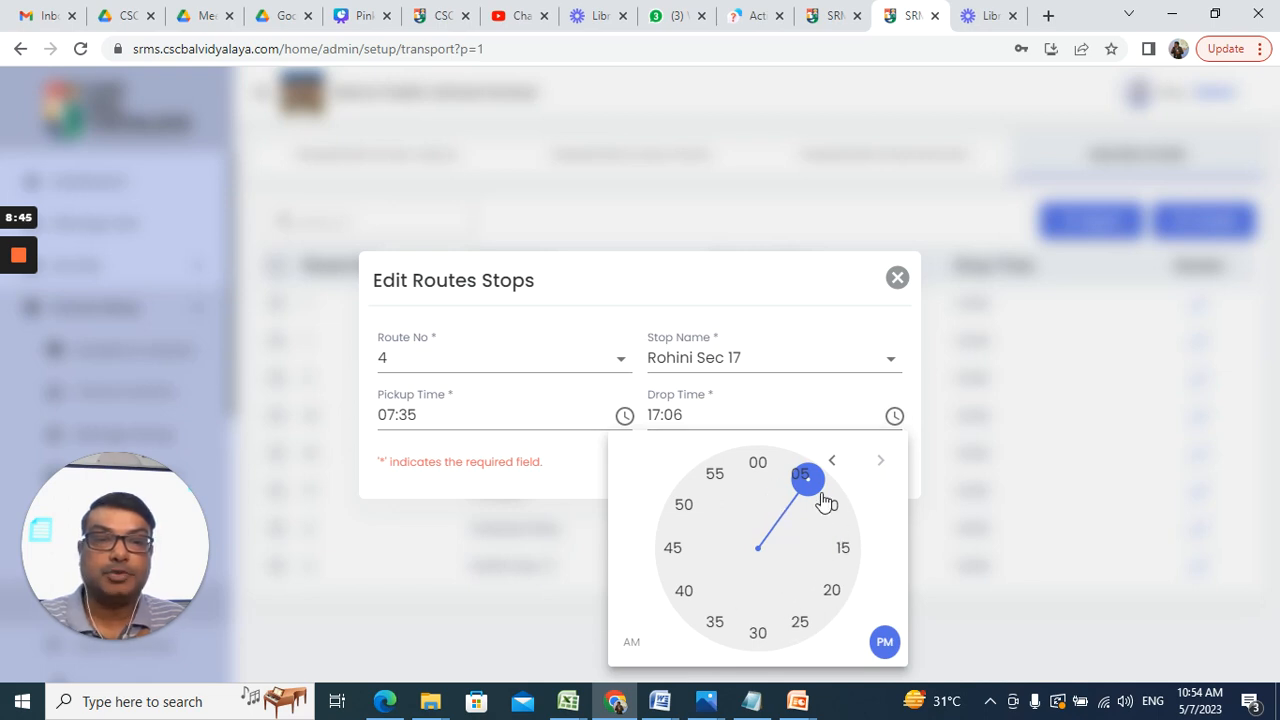
pyautogui.click(894, 417)
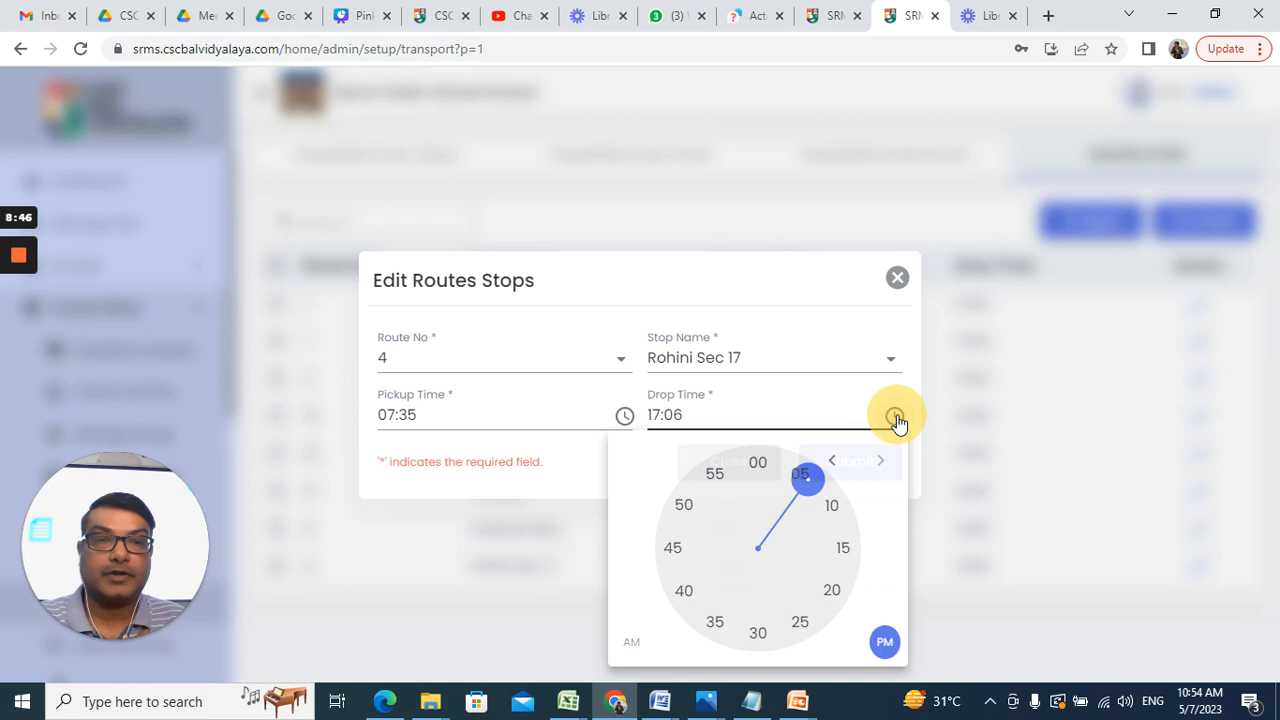
pyautogui.click(895, 418)
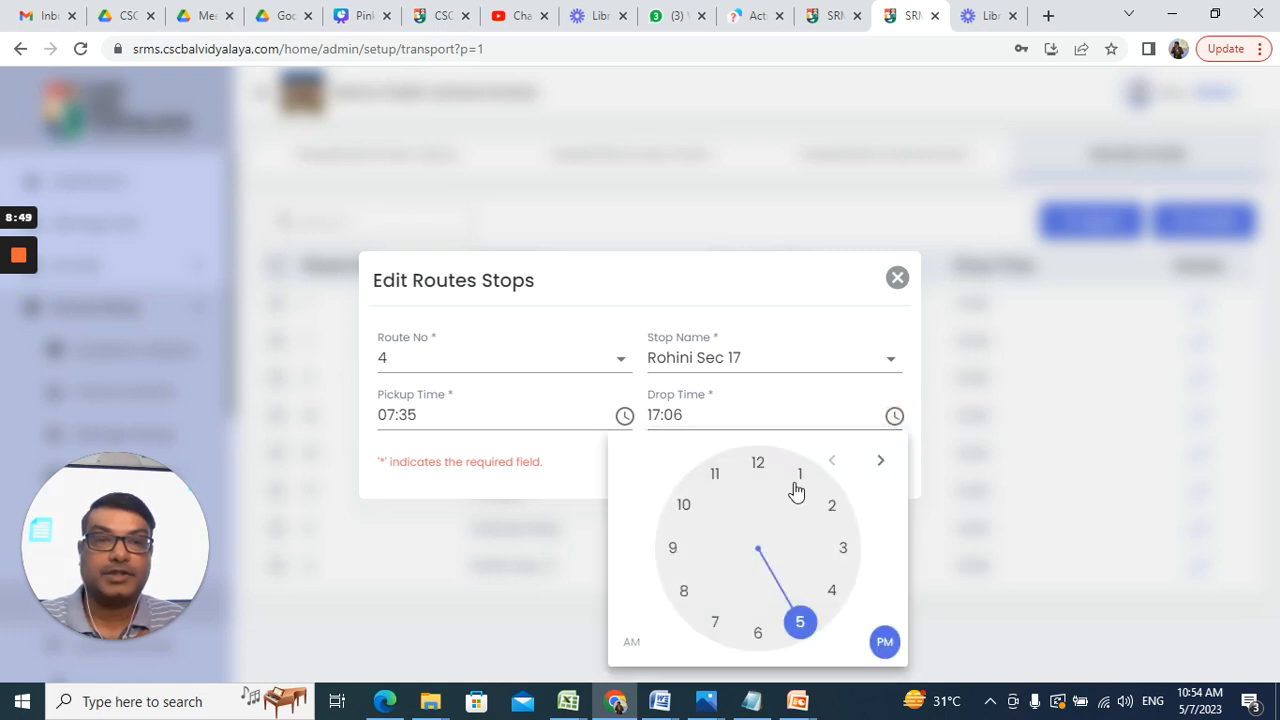
pyautogui.click(832, 512)
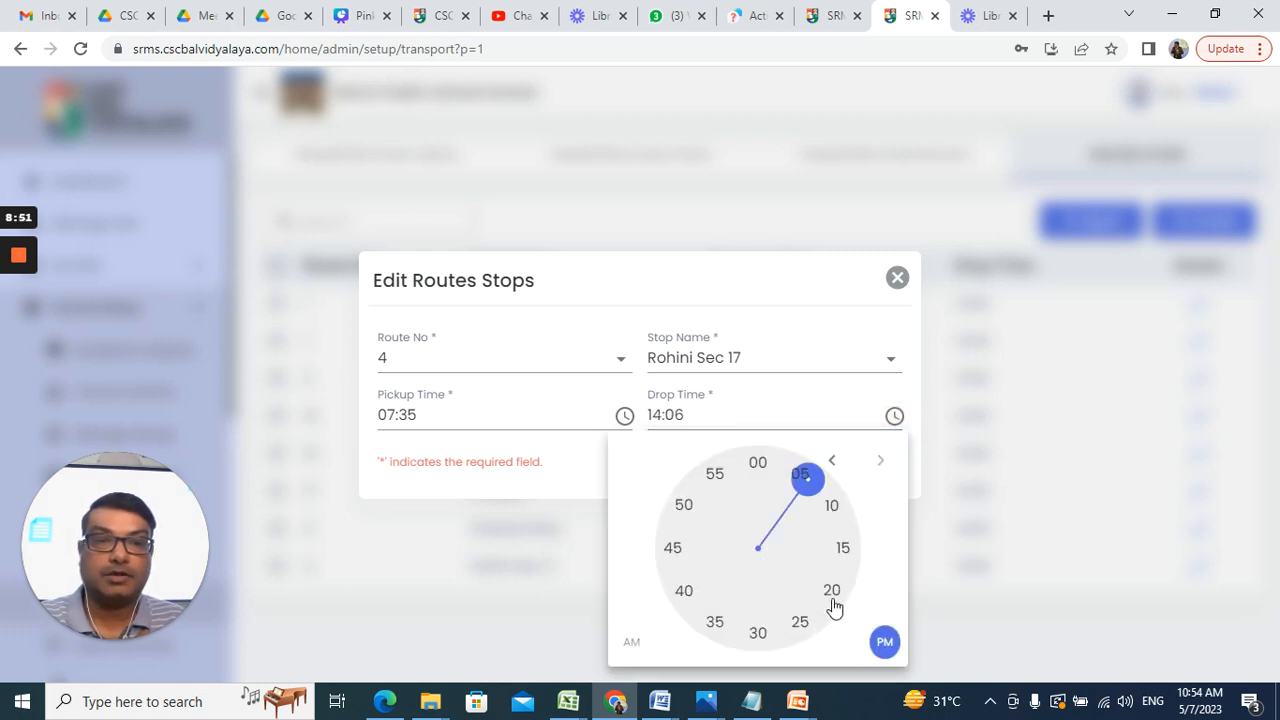
pyautogui.click(801, 624)
pyautogui.click(860, 466)
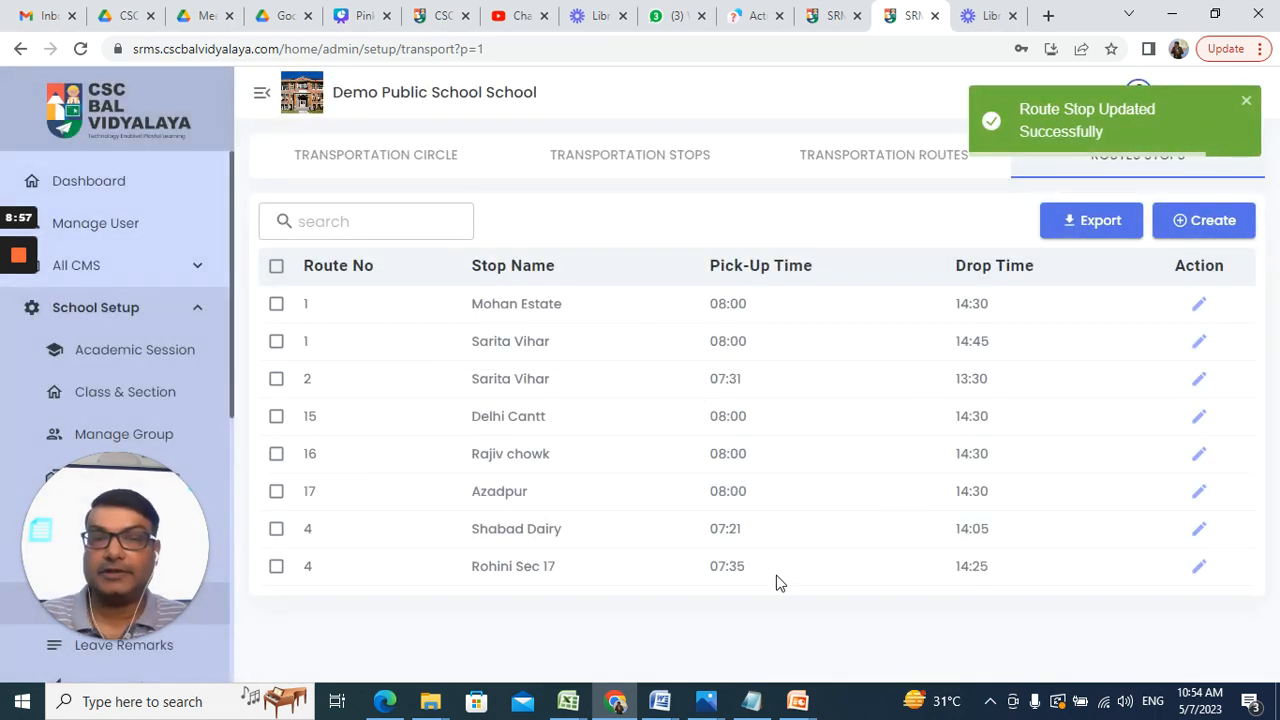
# Step: Start a new route stop on route 4 at St. Xavier School
pyautogui.click(1216, 224)
pyautogui.click(564, 357)
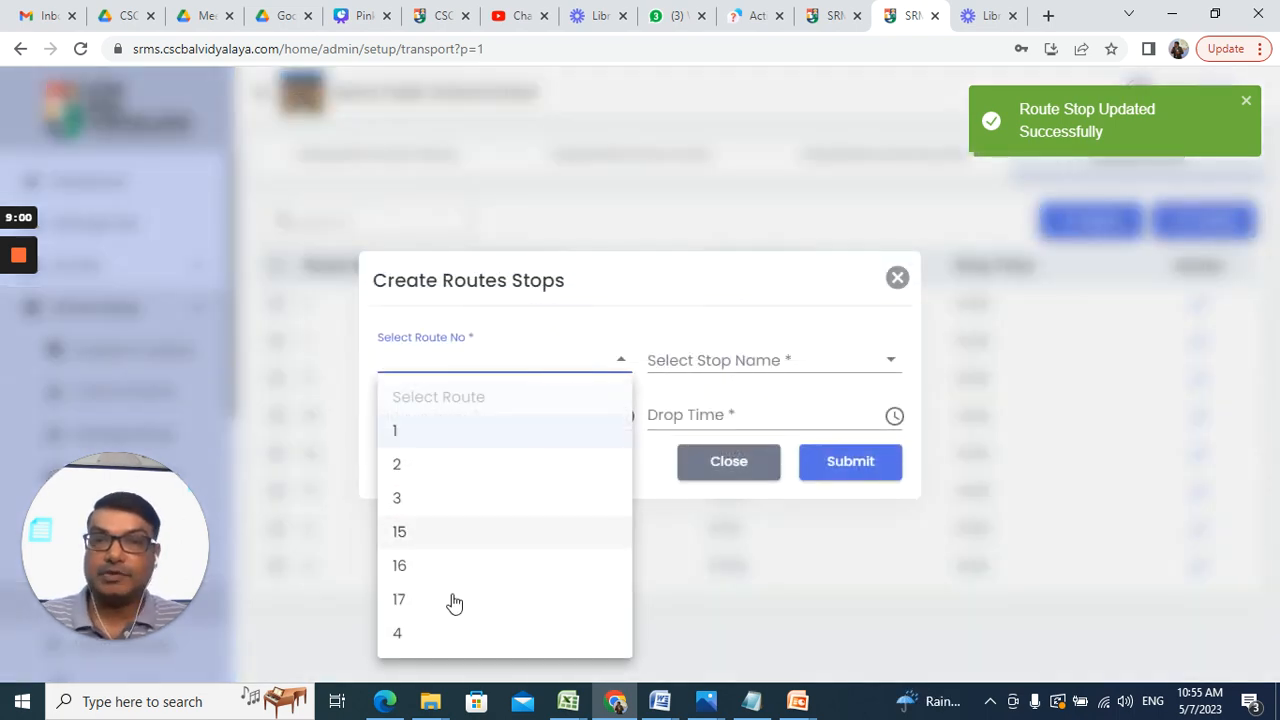
pyautogui.click(448, 632)
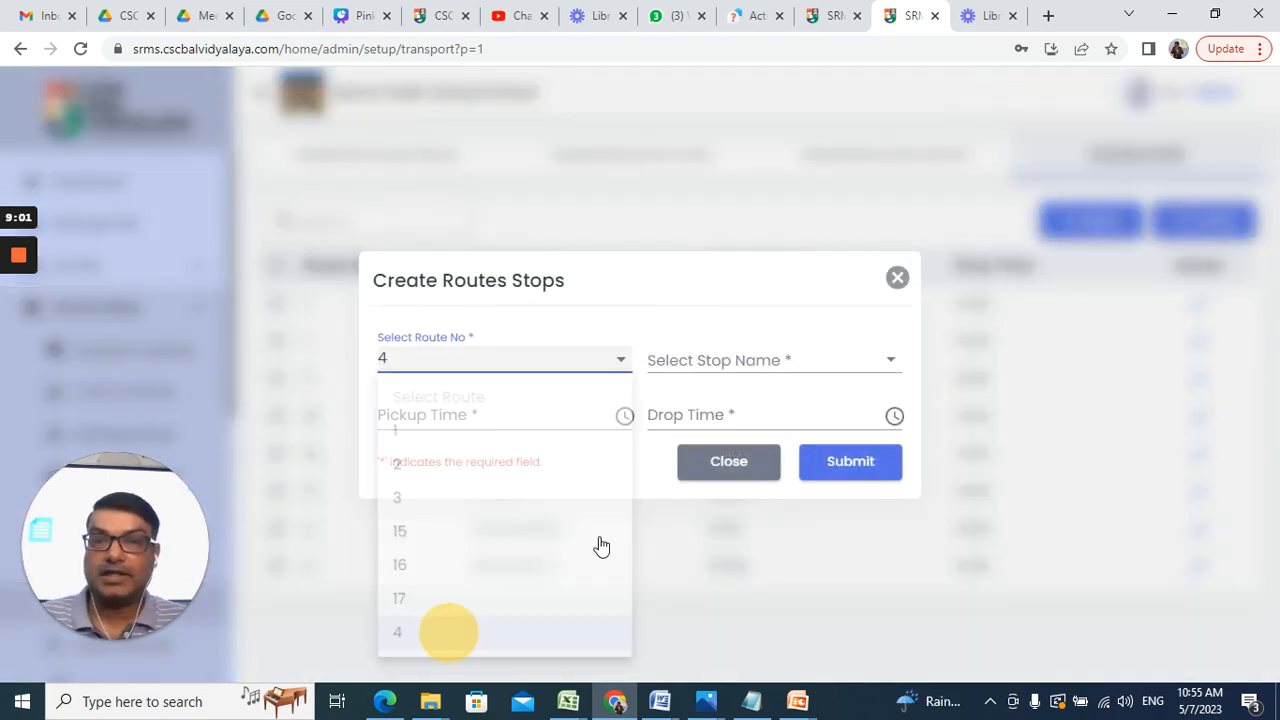
pyautogui.click(720, 360)
pyautogui.click(728, 643)
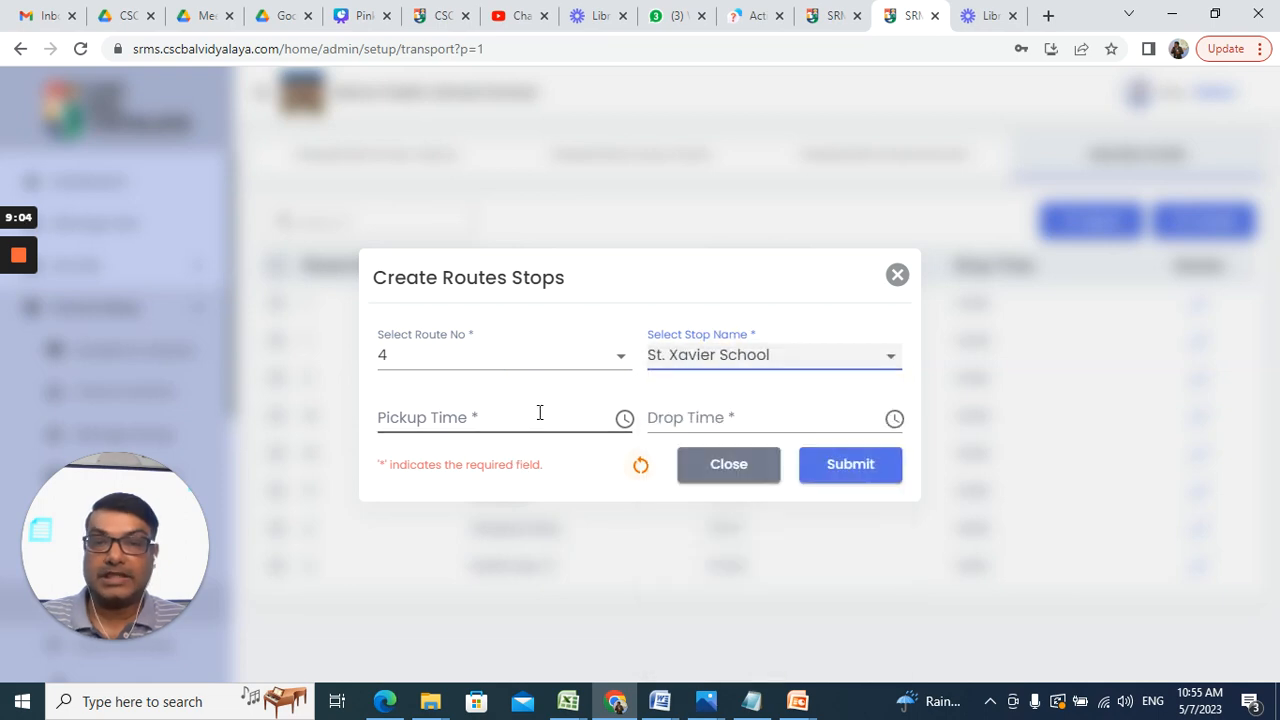
# Step: Set pickup to 07:34 and drop to 2:35 PM, then submit the stop
pyautogui.click(622, 420)
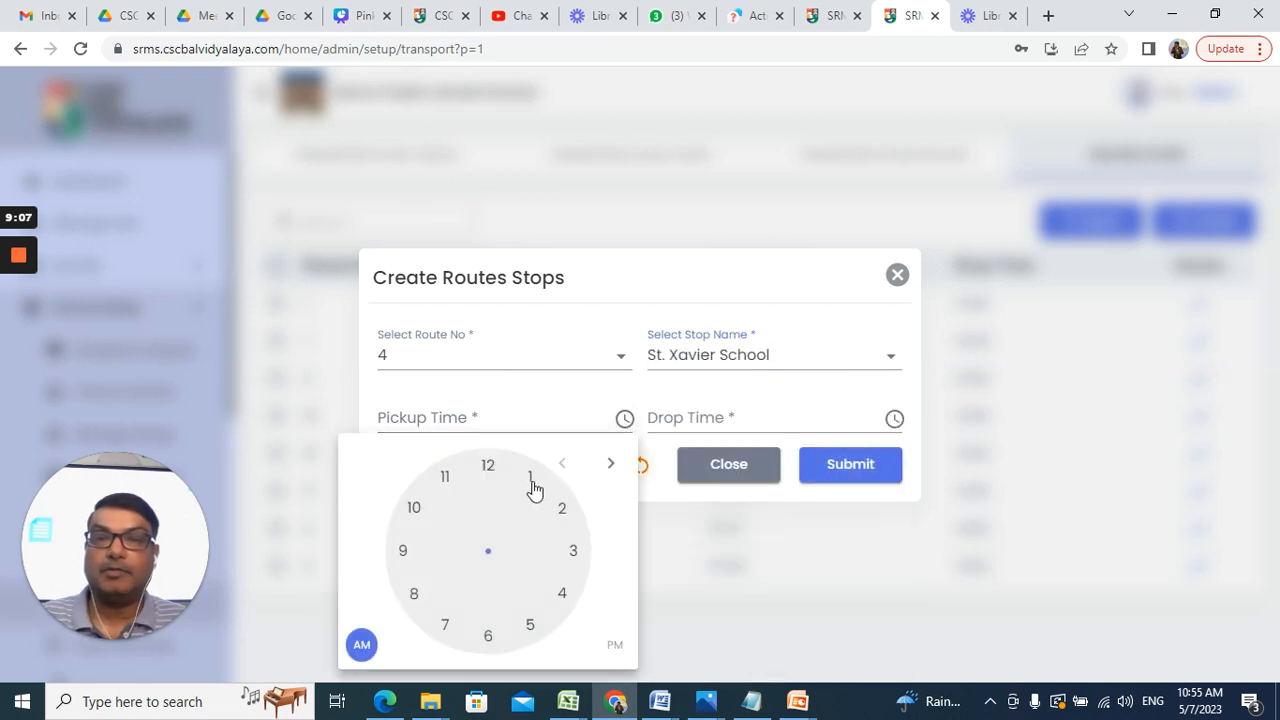
pyautogui.click(445, 624)
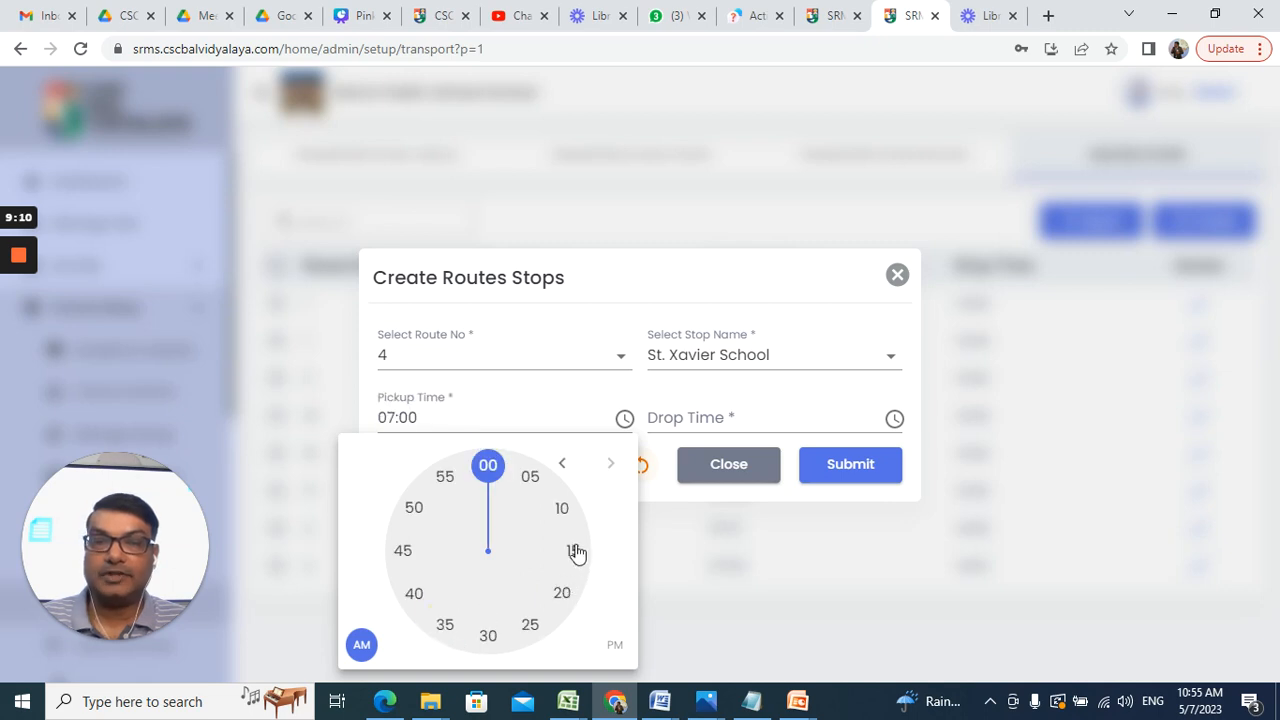
pyautogui.click(443, 624)
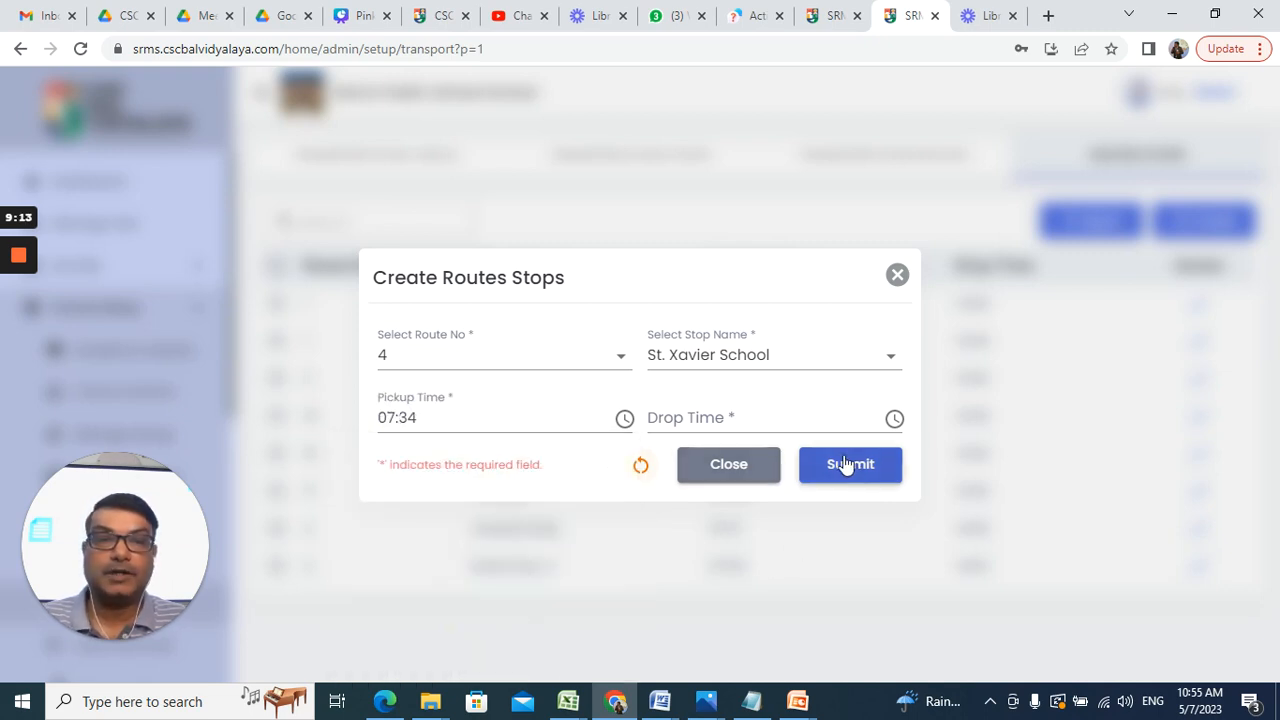
pyautogui.click(893, 419)
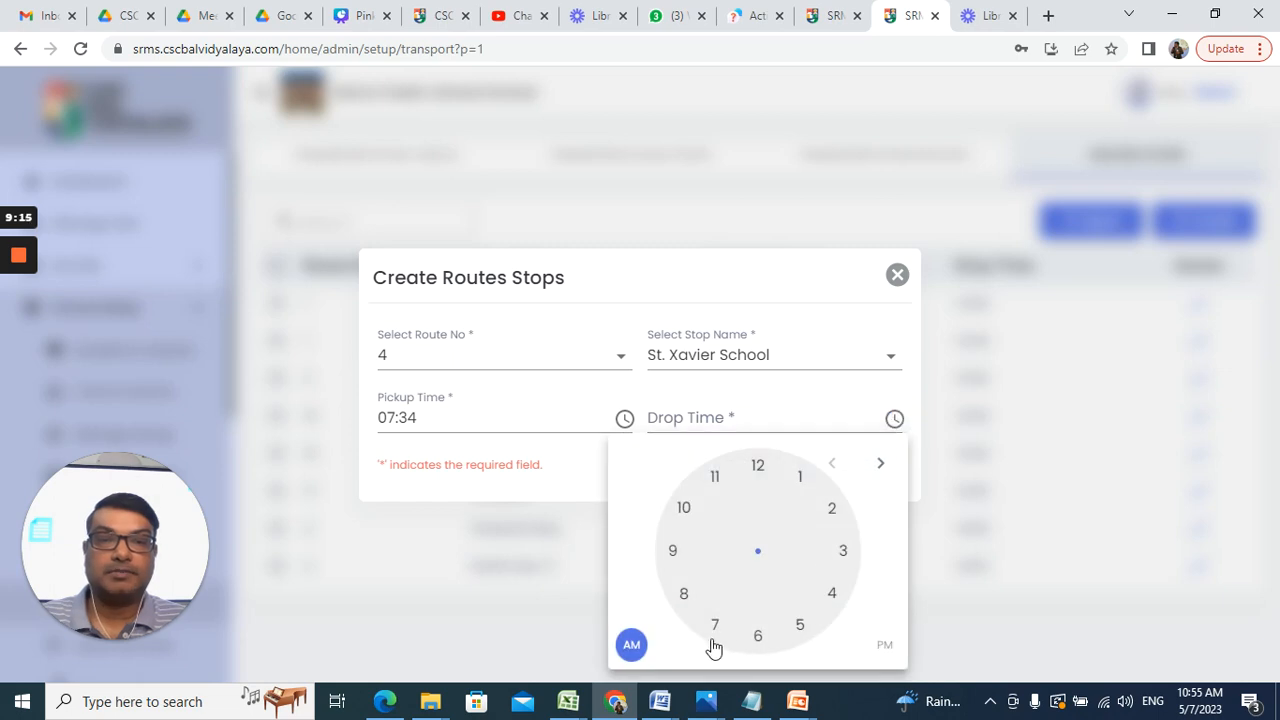
pyautogui.click(835, 512)
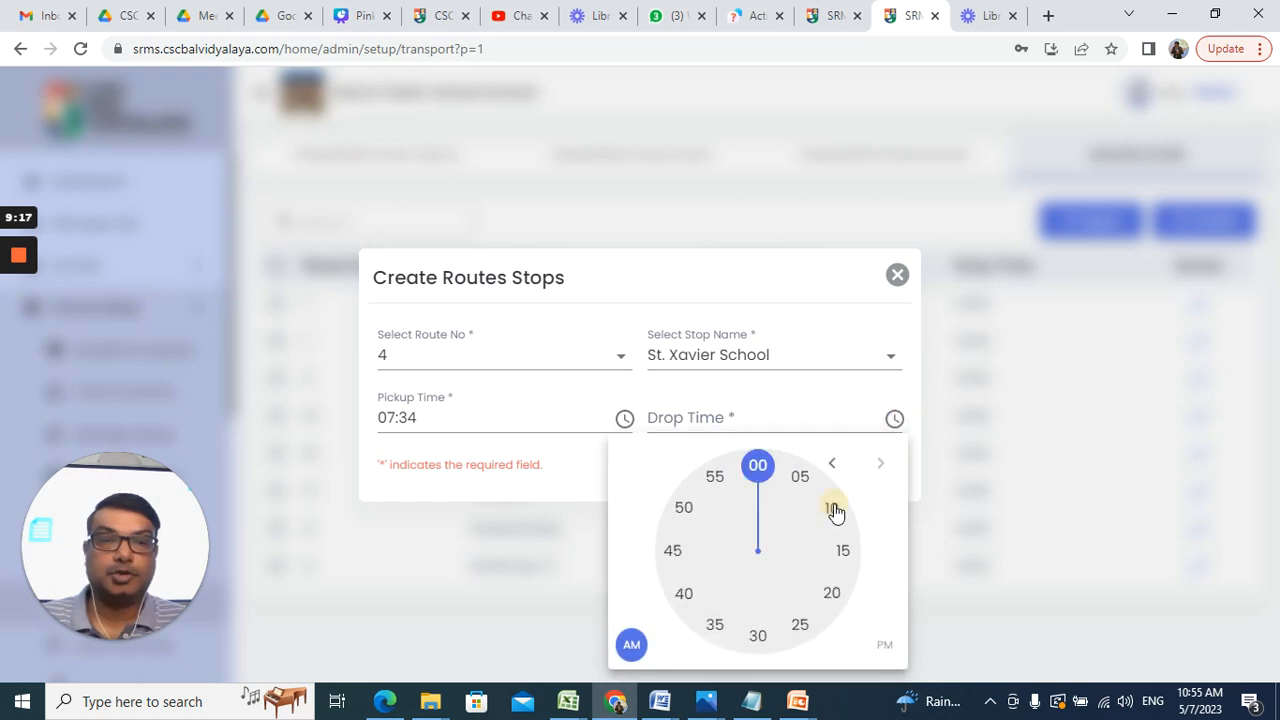
pyautogui.click(884, 645)
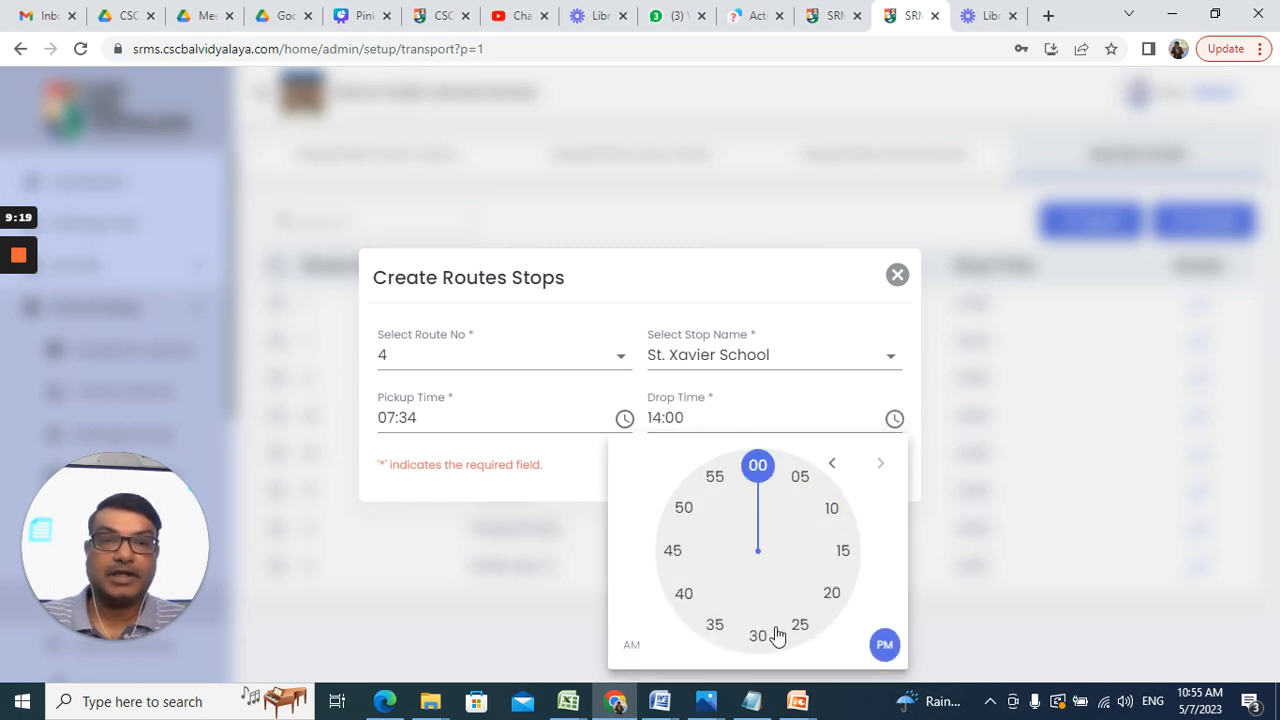
pyautogui.click(718, 624)
pyautogui.click(847, 463)
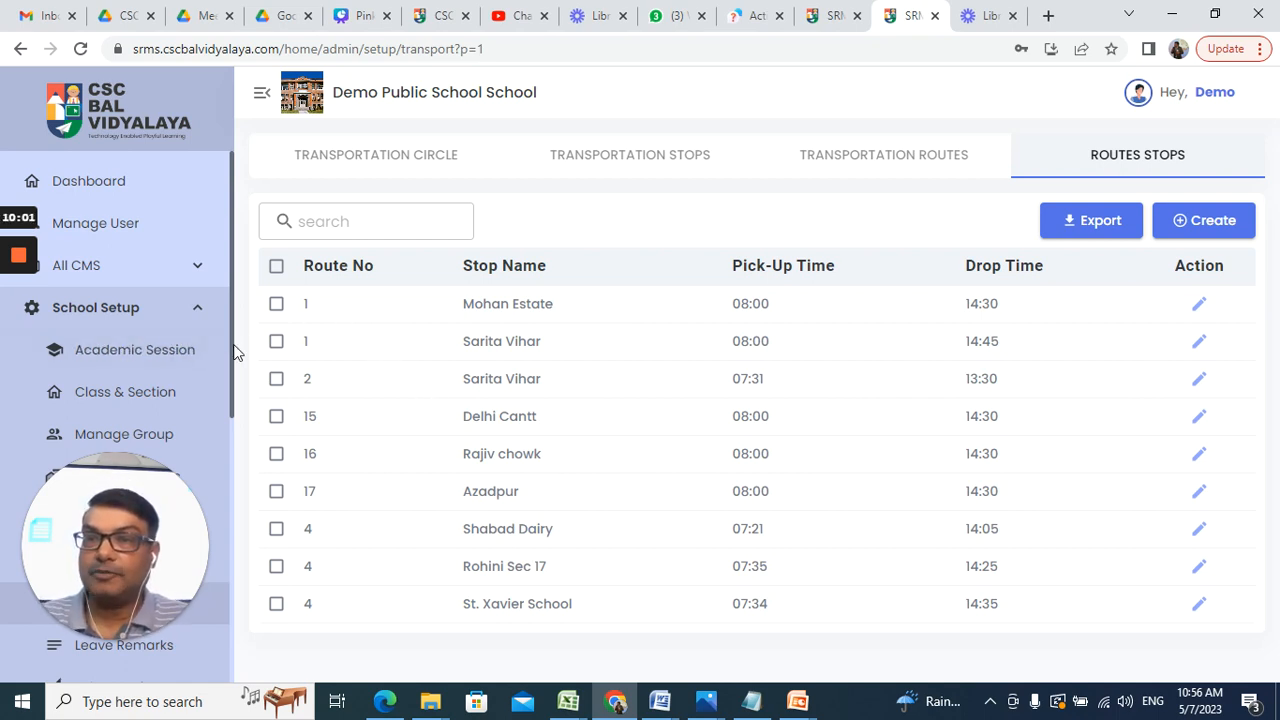
# Step: Scroll the sidebar down to the Transportation section
pyautogui.moveTo(233, 352); pyautogui.dragTo(233, 477)
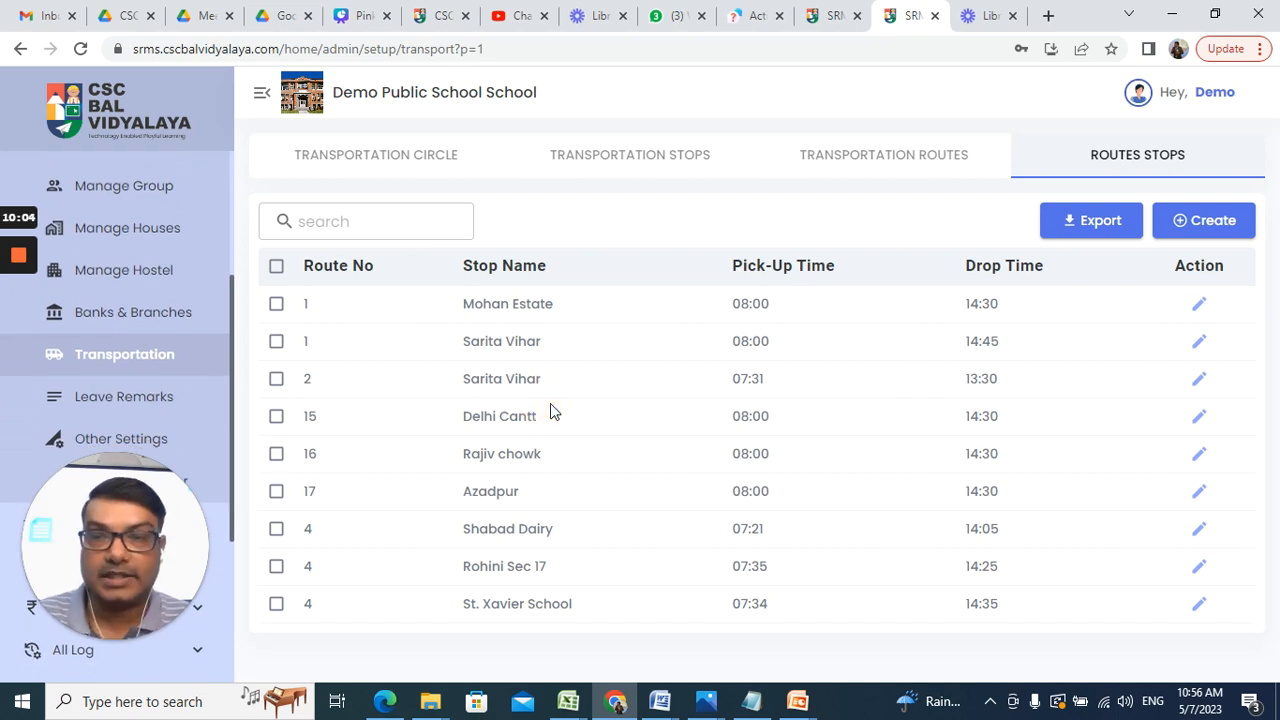